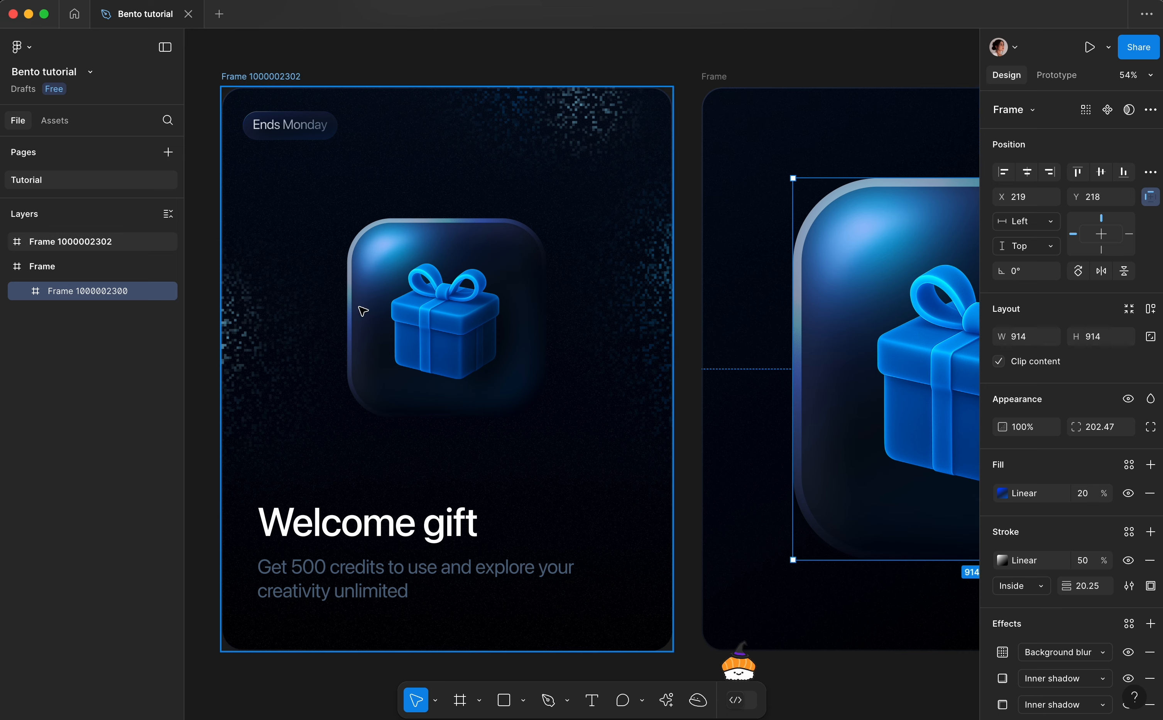
{"action": "scroll", "coordinate": [461, 447], "scroll_direction": "down", "scroll_amount": 2}
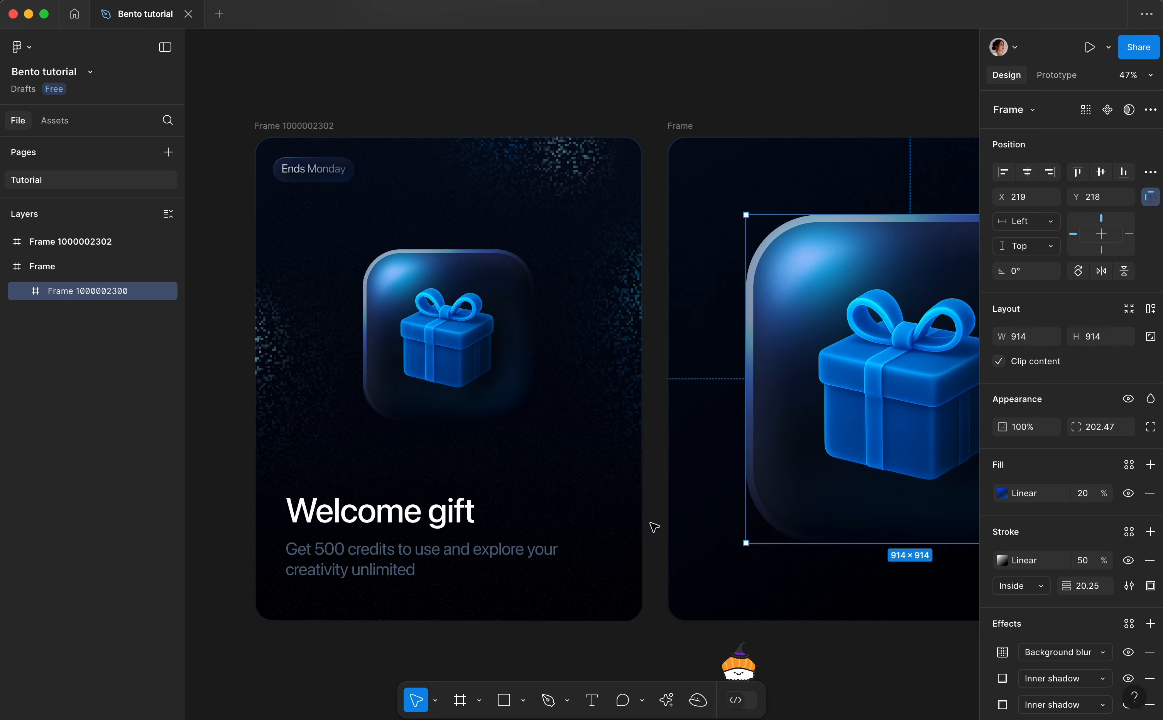
{"action": "left_click", "coordinate": [653, 526]}
{"action": "scroll", "coordinate": [653, 525], "scroll_direction": "right", "scroll_amount": 2}
{"action": "scroll", "coordinate": [652, 525], "scroll_direction": "down", "scroll_amount": 4}
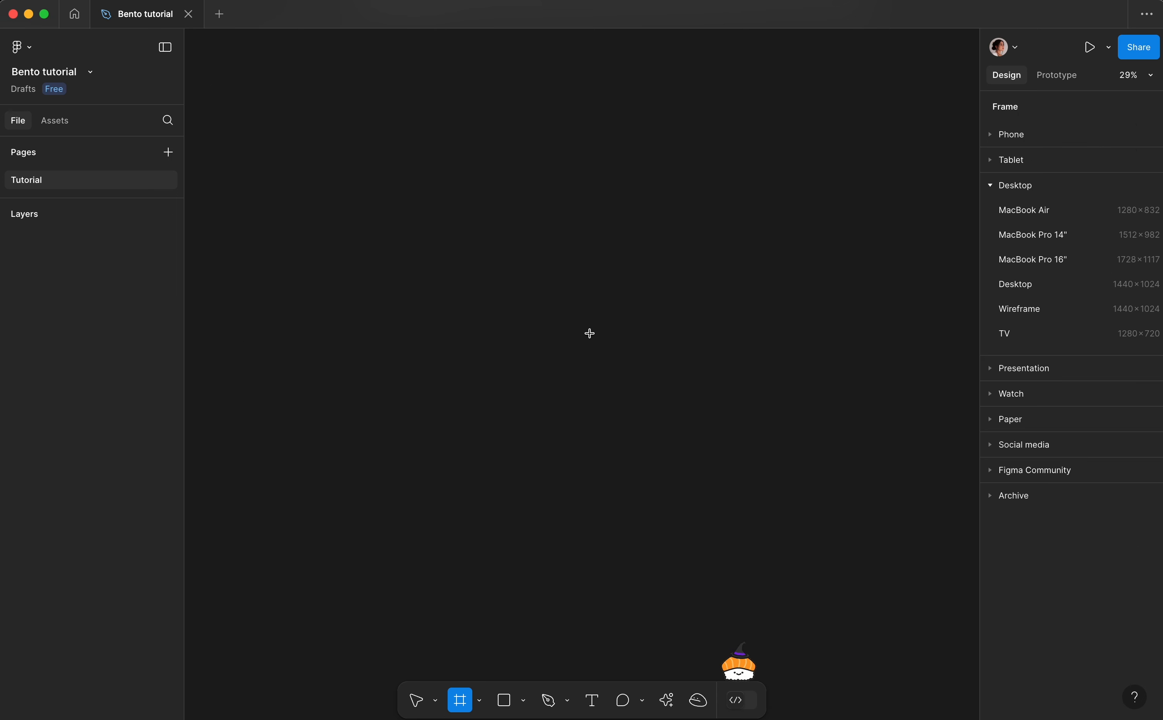
- Create a new frame on the empty canvas and set its width and height to 1000
{"action": "left_click", "coordinate": [589, 333]}
{"action": "left_click", "coordinate": [1025, 291]}
{"action": "type", "text": "100"}
{"action": "key", "text": "Tab"}
{"action": "left_click", "coordinate": [1027, 289]}
{"action": "type", "text": "0"}
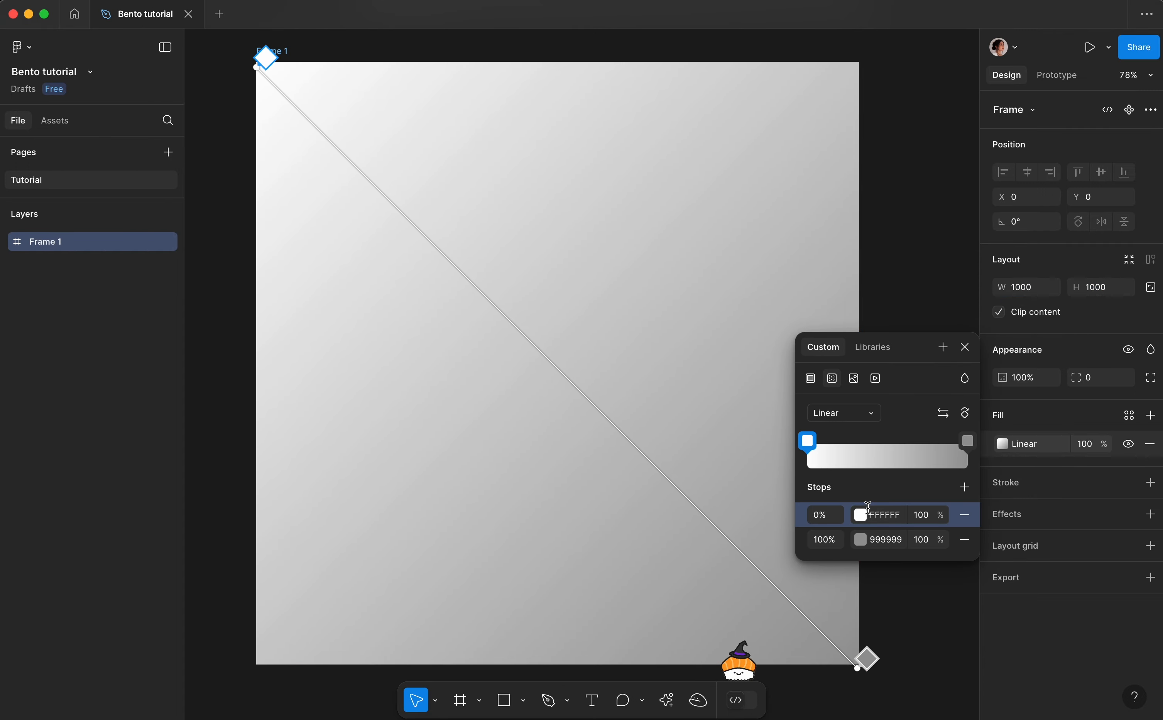
- Add a 50% stop to the frame's linear gradient fill and set the 0% stop to blue 0034DD
{"action": "left_click", "coordinate": [964, 487]}
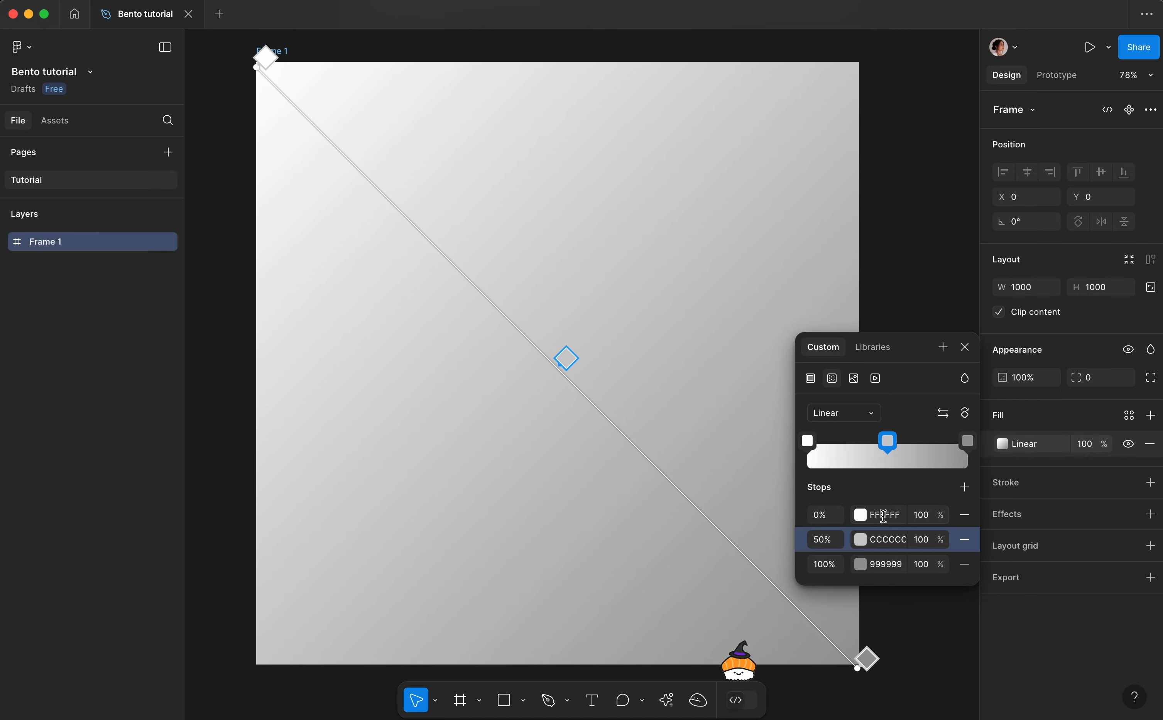
{"action": "left_click", "coordinate": [883, 516]}
{"action": "left_click", "coordinate": [860, 514]}
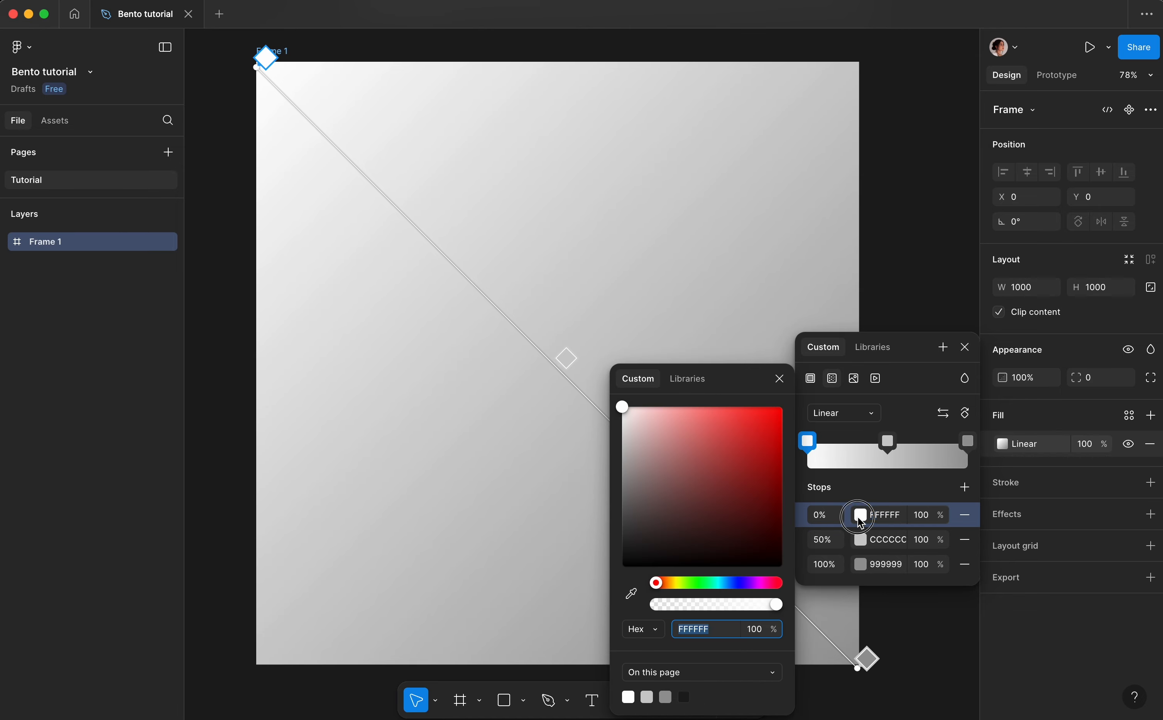
{"action": "left_click", "coordinate": [732, 582]}
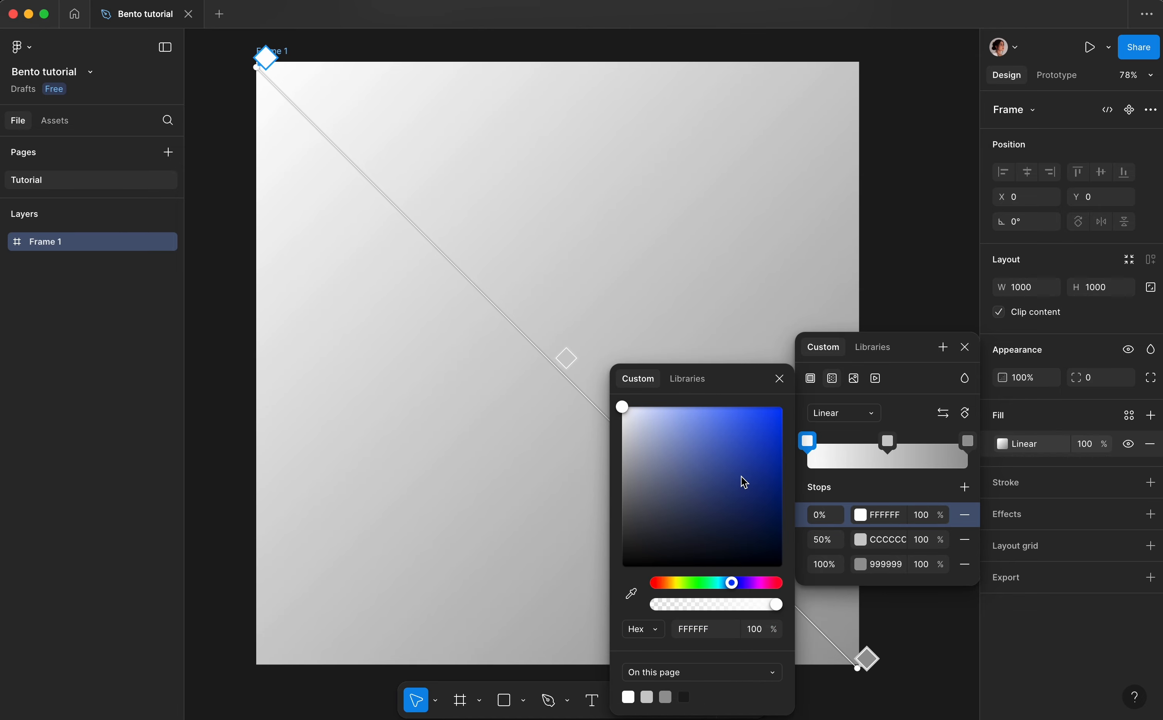
{"action": "left_click_drag", "start_coordinate": [740, 481], "coordinate": [797, 438]}
- Set the fill gradient's 50% stop to dark navy 000350 and its 100% stop to a medium blue
{"action": "left_click", "coordinate": [861, 540]}
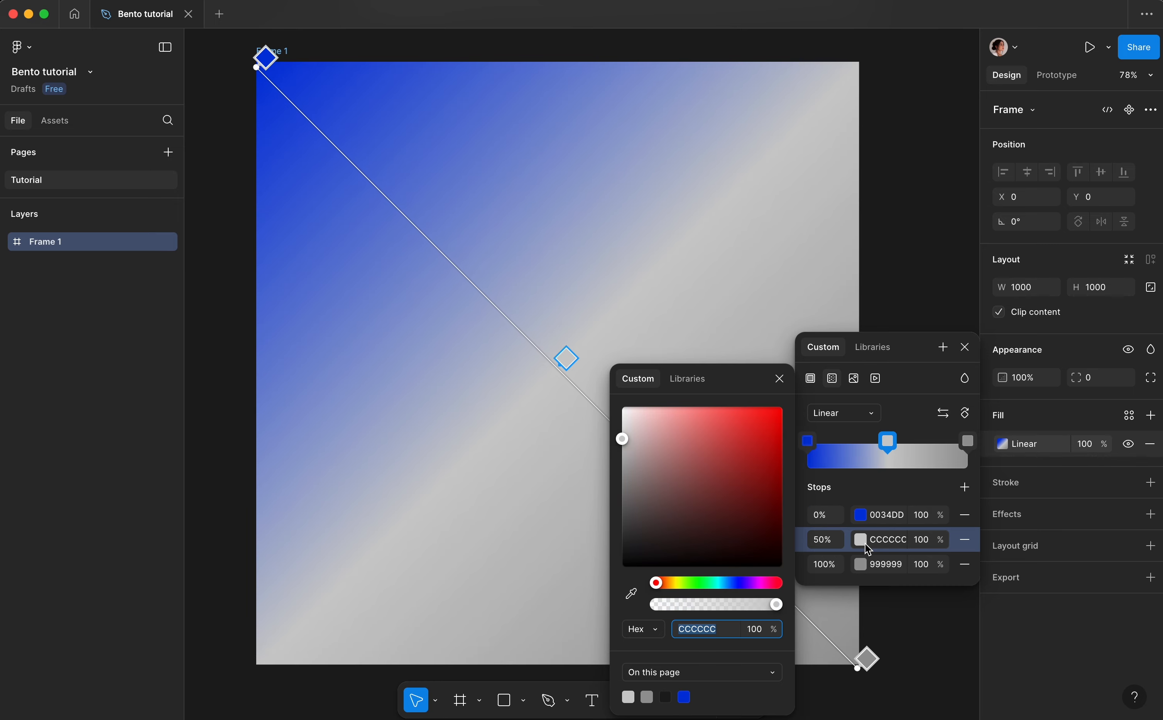
{"action": "left_click", "coordinate": [737, 583]}
{"action": "left_click_drag", "start_coordinate": [751, 521], "coordinate": [783, 519]}
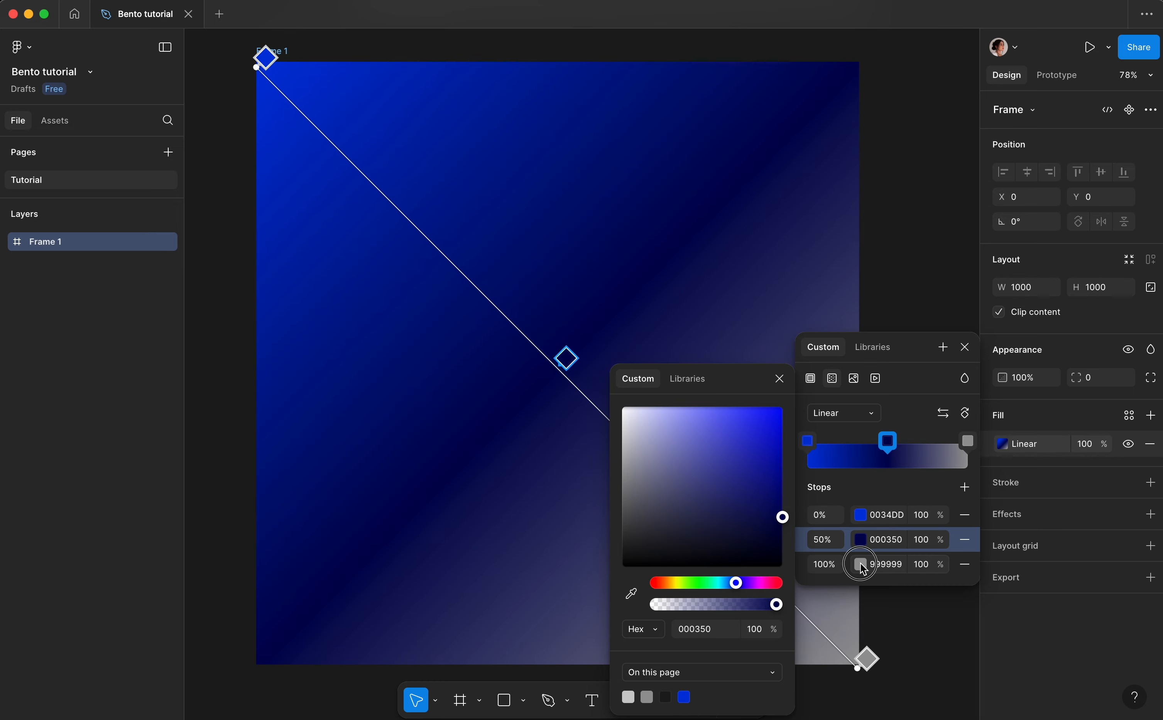
{"action": "left_click", "coordinate": [862, 566]}
{"action": "left_click", "coordinate": [732, 583]}
{"action": "left_click_drag", "start_coordinate": [755, 520], "coordinate": [777, 443]}
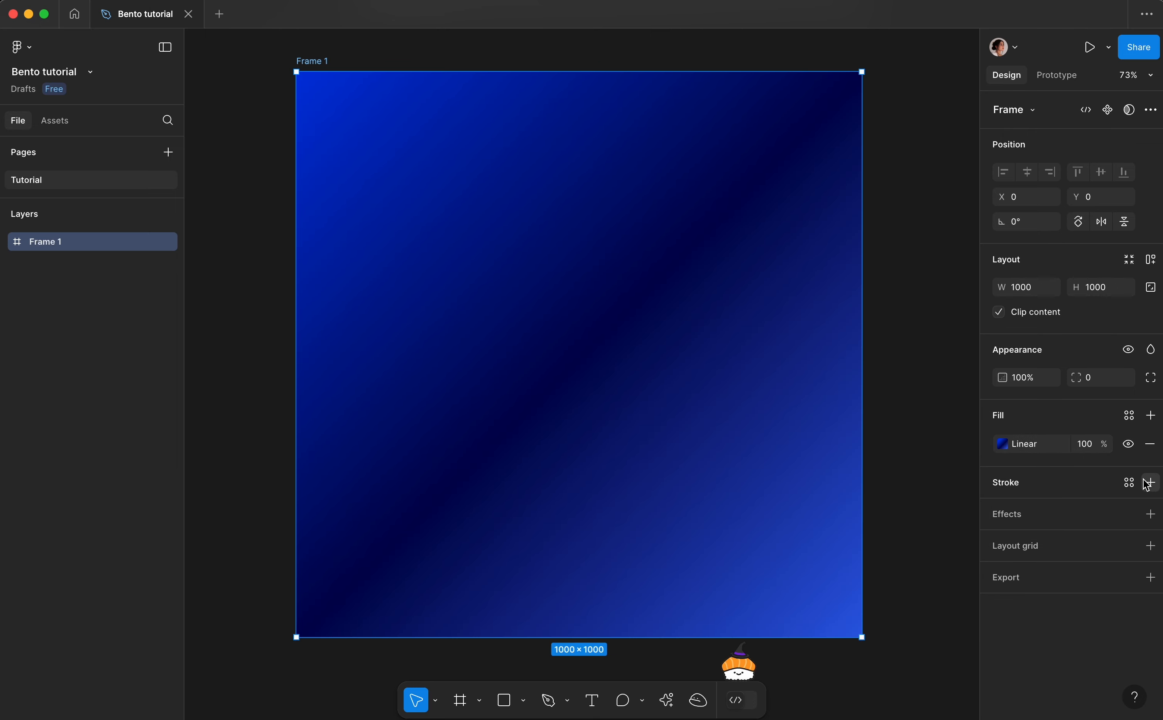
- Add a diagonal linear gradient stroke to the frame and set its 0% stop to 00040D
{"action": "left_click", "coordinate": [1151, 482]}
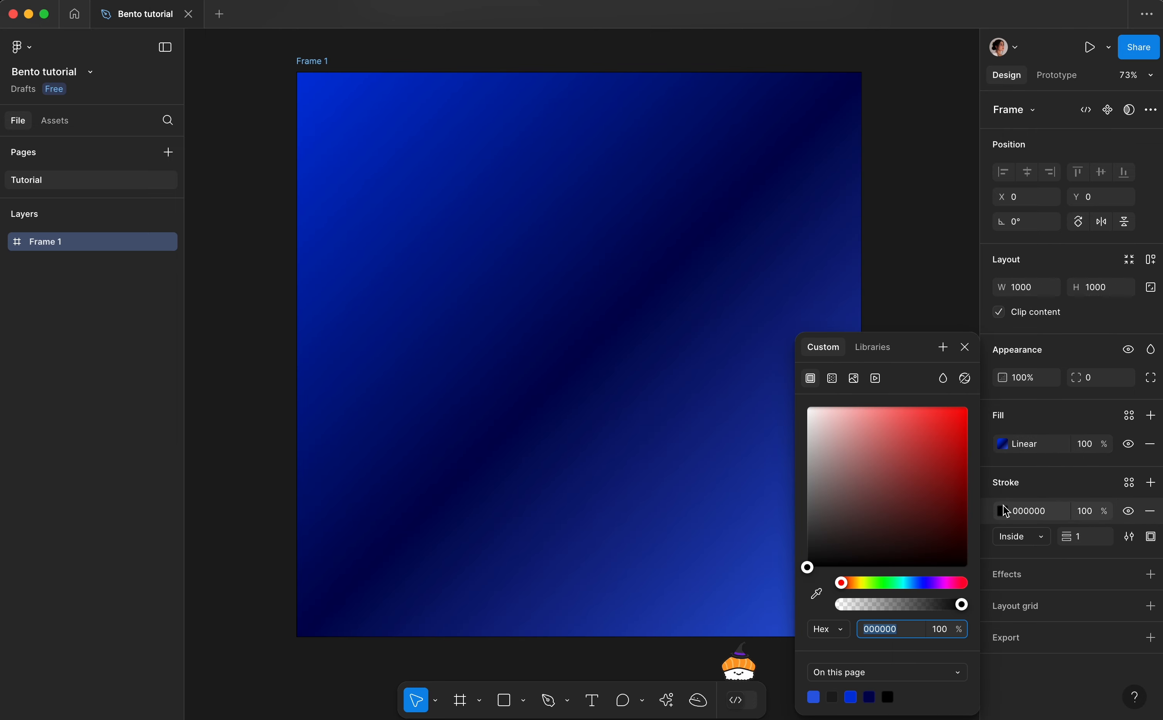
{"action": "left_click", "coordinate": [832, 378]}
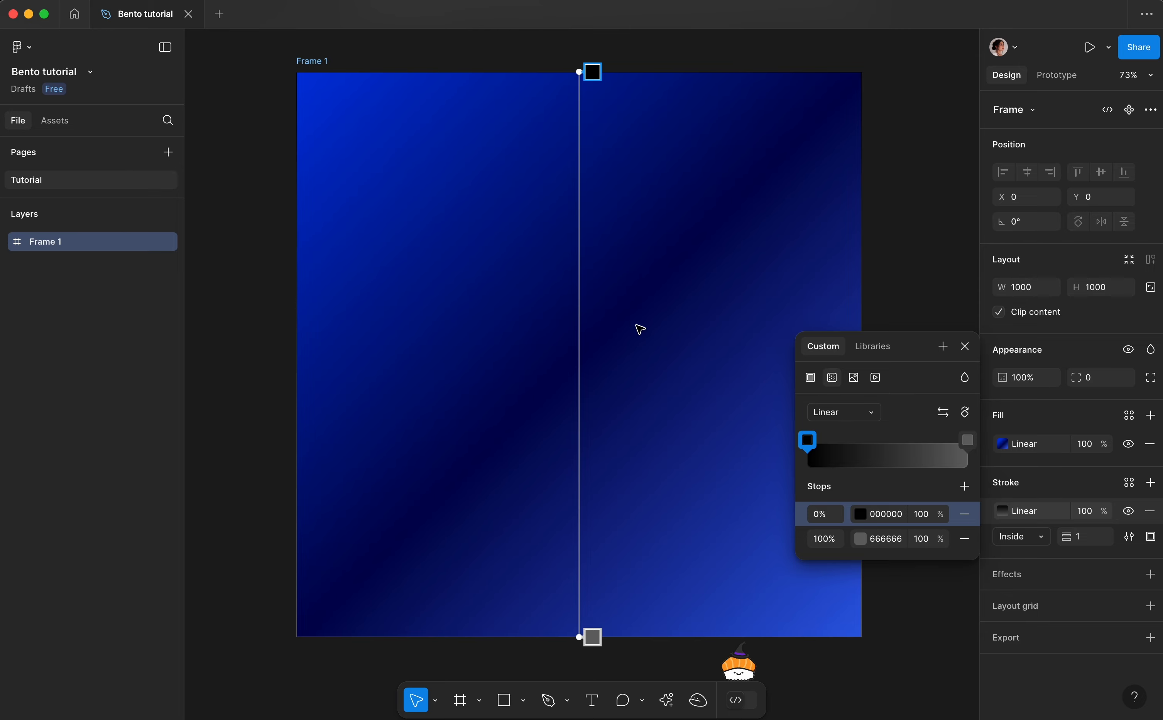
{"action": "left_click", "coordinate": [592, 72]}
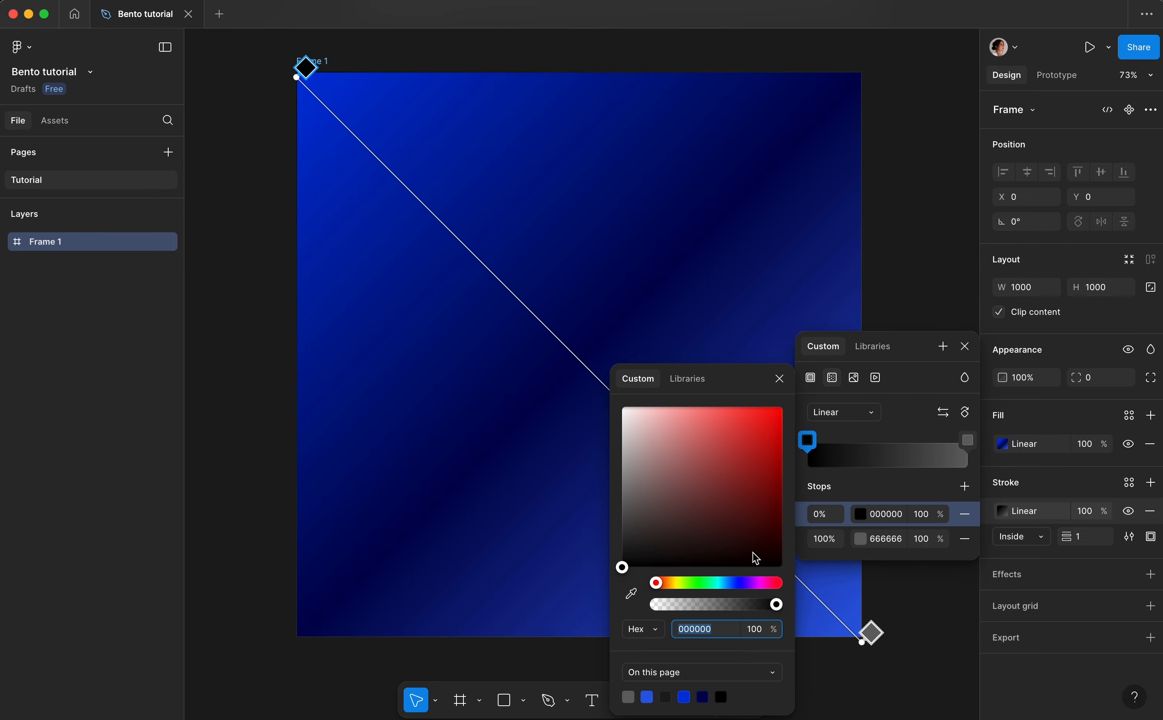
{"action": "left_click", "coordinate": [733, 583]}
{"action": "left_click_drag", "start_coordinate": [770, 563], "coordinate": [788, 571]}
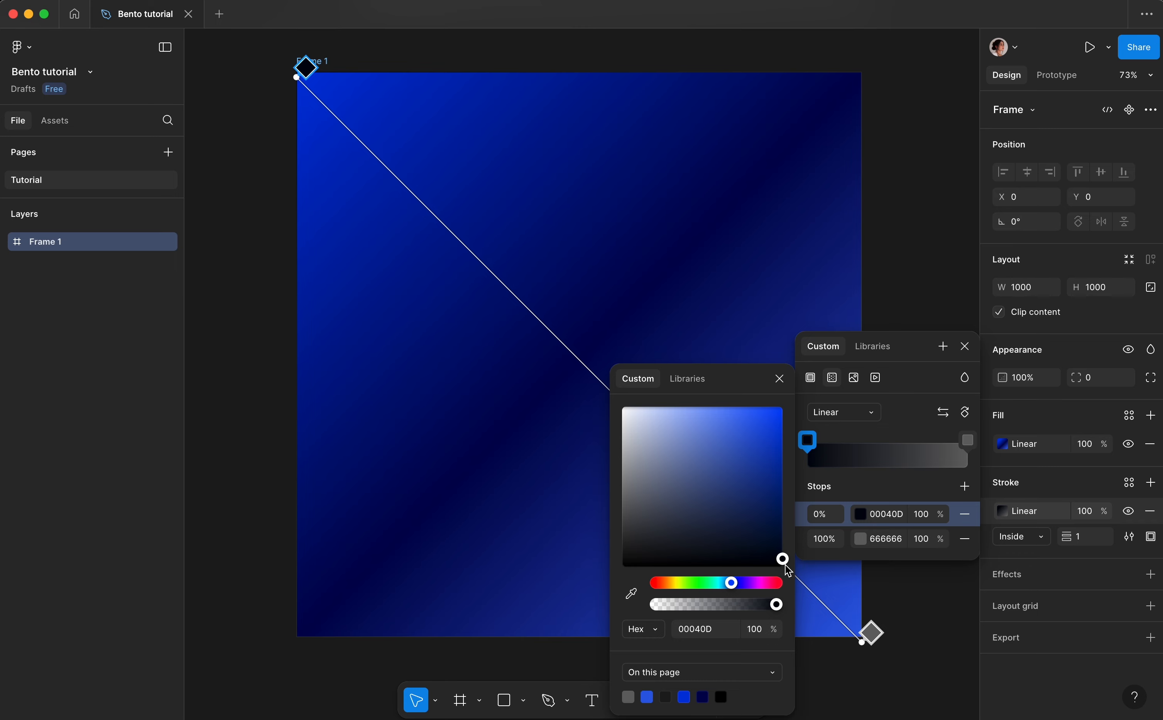
- Set the stroke gradient's 100% stop to FFFFFF and its blend mode to Hard light
{"action": "left_click", "coordinate": [879, 538]}
{"action": "type", "text": "ffffff"}
{"action": "left_click", "coordinate": [965, 378]}
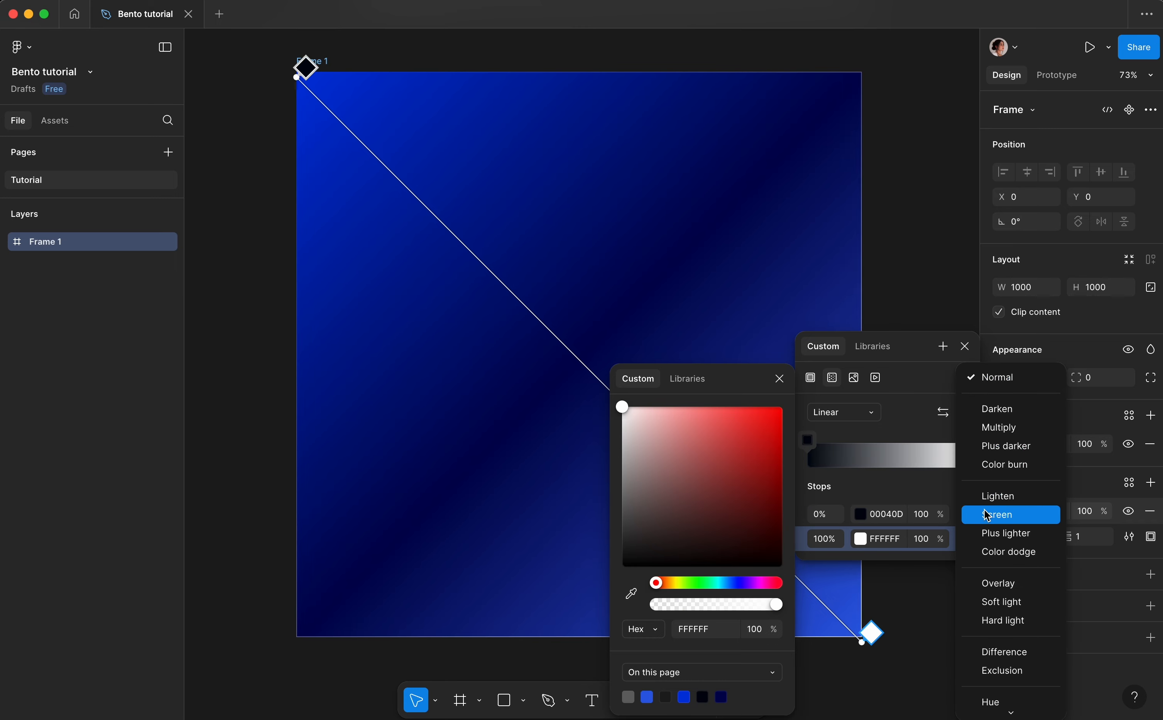
{"action": "left_click", "coordinate": [991, 621]}
- Set the stroke weight to 20 and reverse its gradient so white starts at the frame's top-left corner
{"action": "left_click", "coordinate": [1086, 542]}
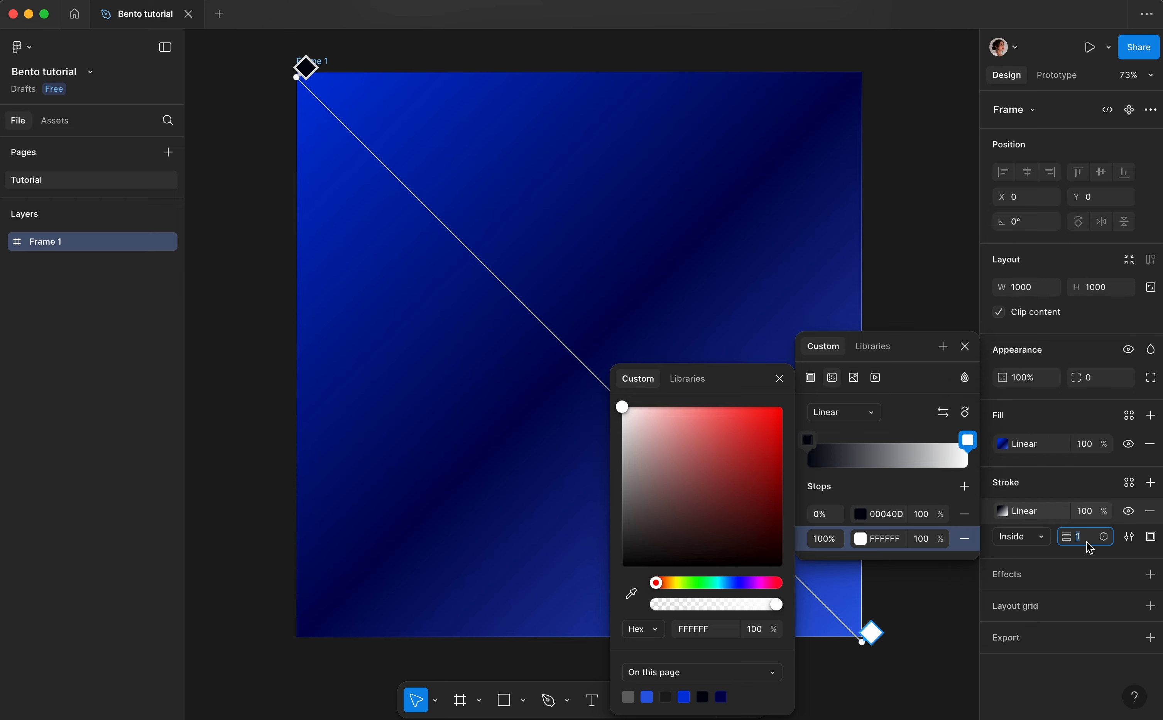
{"action": "type", "text": "20"}
{"action": "key", "text": "Return"}
{"action": "scroll", "coordinate": [444, 262], "scroll_direction": "down", "scroll_amount": 3}
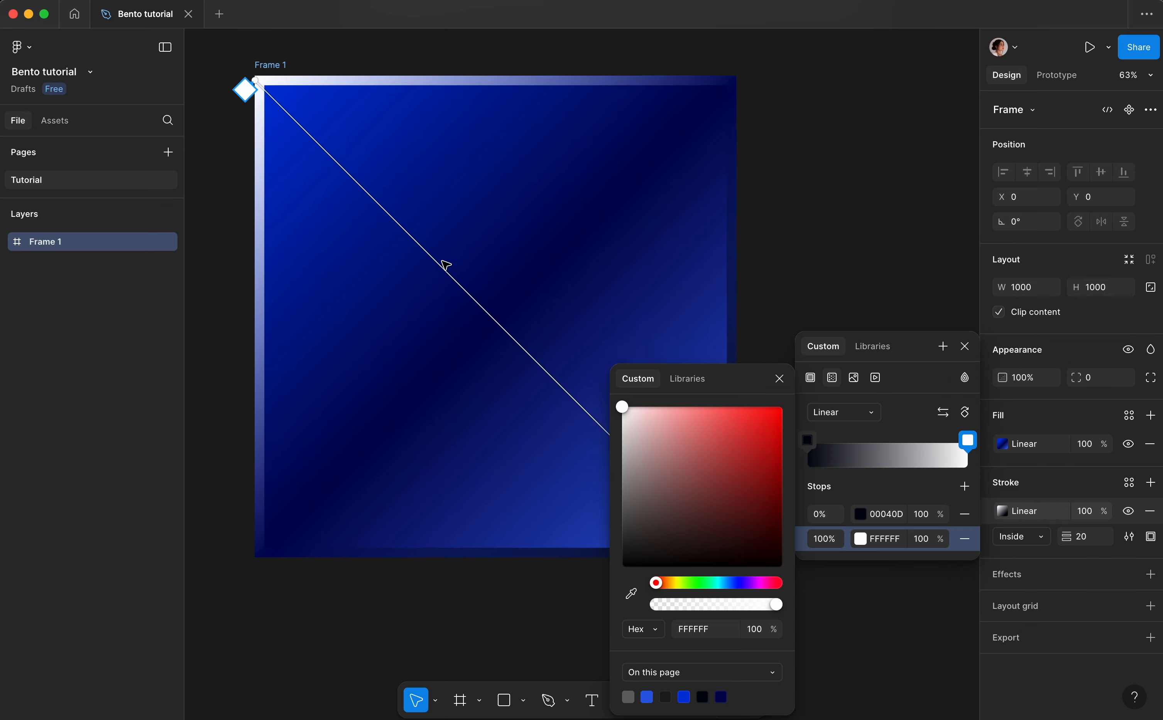
{"action": "scroll", "coordinate": [472, 287], "scroll_direction": "right", "scroll_amount": 5}
{"action": "scroll", "coordinate": [471, 286], "scroll_direction": "down", "scroll_amount": 3}
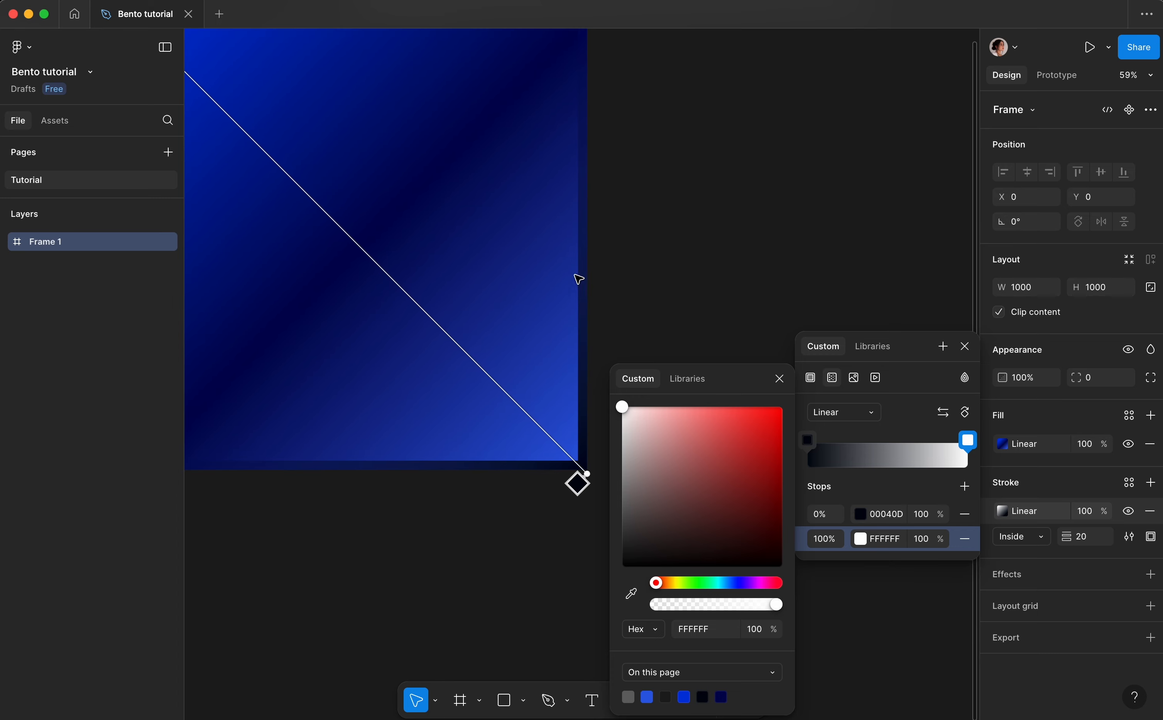
{"action": "scroll", "coordinate": [431, 475], "scroll_direction": "down", "scroll_amount": 3}
{"action": "scroll", "coordinate": [431, 475], "scroll_direction": "left", "scroll_amount": 3}
{"action": "scroll", "coordinate": [430, 475], "scroll_direction": "up", "scroll_amount": 2}
{"action": "left_click", "coordinate": [1064, 425]}
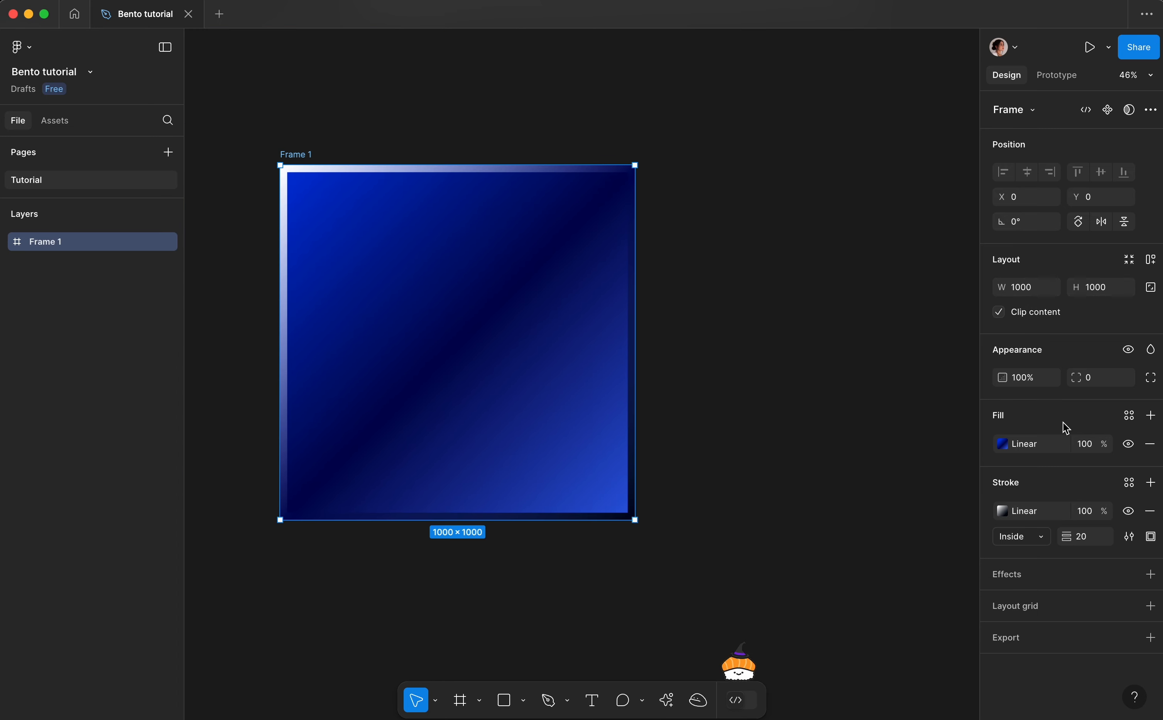
- Set the frame's corner radius to 200
{"action": "left_click", "coordinate": [1105, 379]}
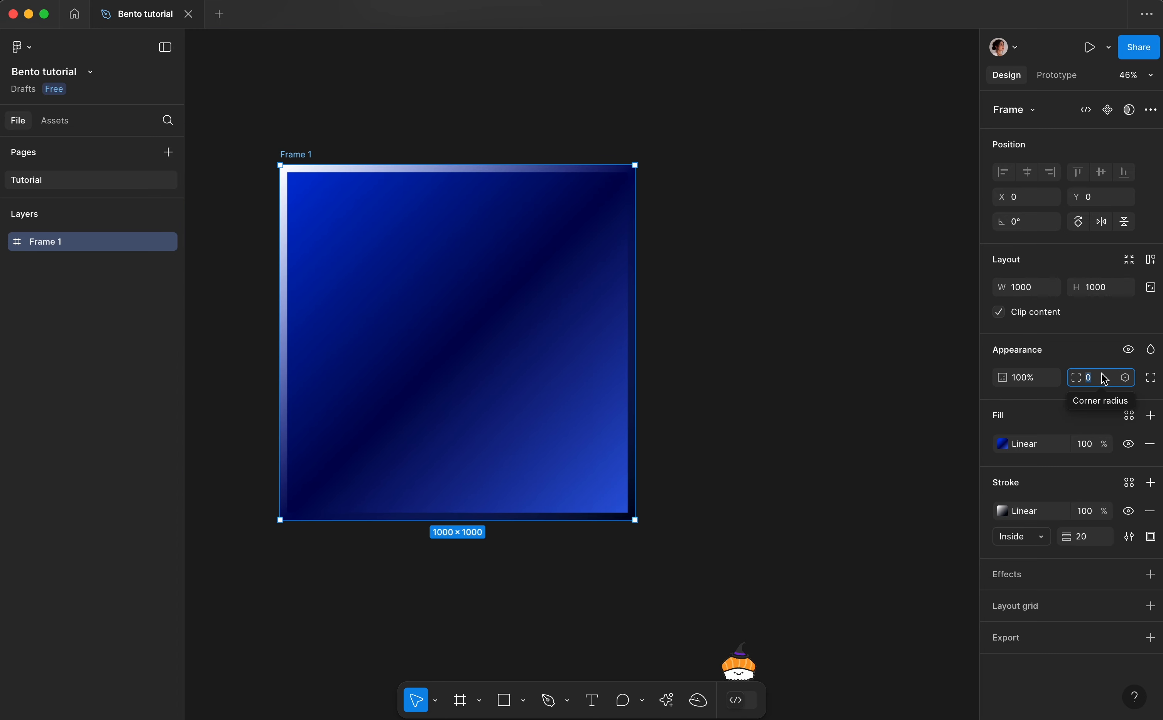
{"action": "type", "text": "200"}
{"action": "key", "text": "Return"}
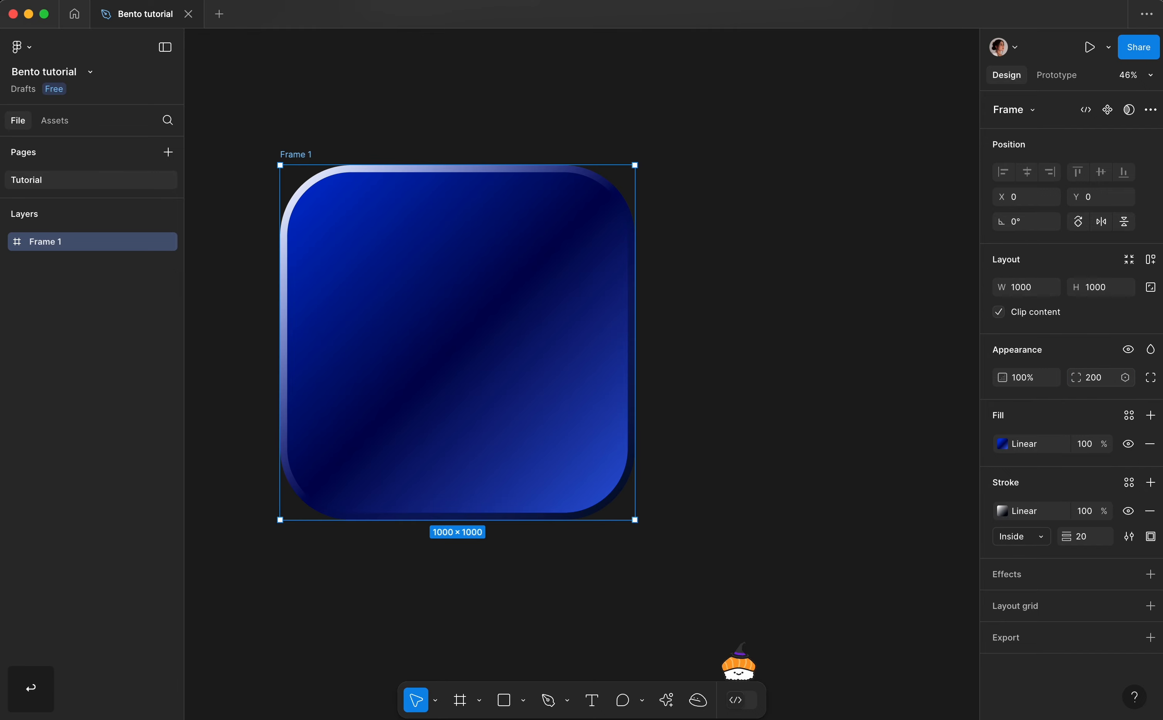
{"action": "scroll", "coordinate": [569, 309], "scroll_direction": "up", "scroll_amount": 3}
{"action": "scroll", "coordinate": [571, 311], "scroll_direction": "down", "scroll_amount": 1}
{"action": "scroll", "coordinate": [572, 311], "scroll_direction": "right", "scroll_amount": 1}
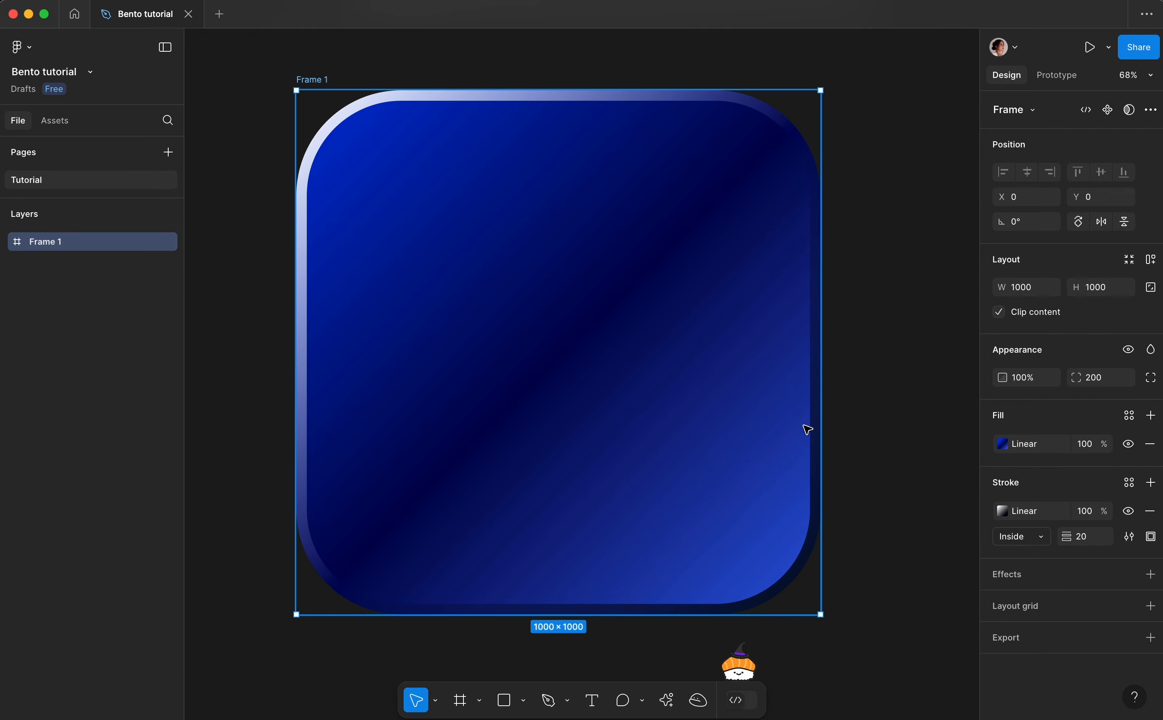
- Add an inner shadow effect to the frame with X 50, Y 50 and blur 100
{"action": "left_click", "coordinate": [1151, 573]}
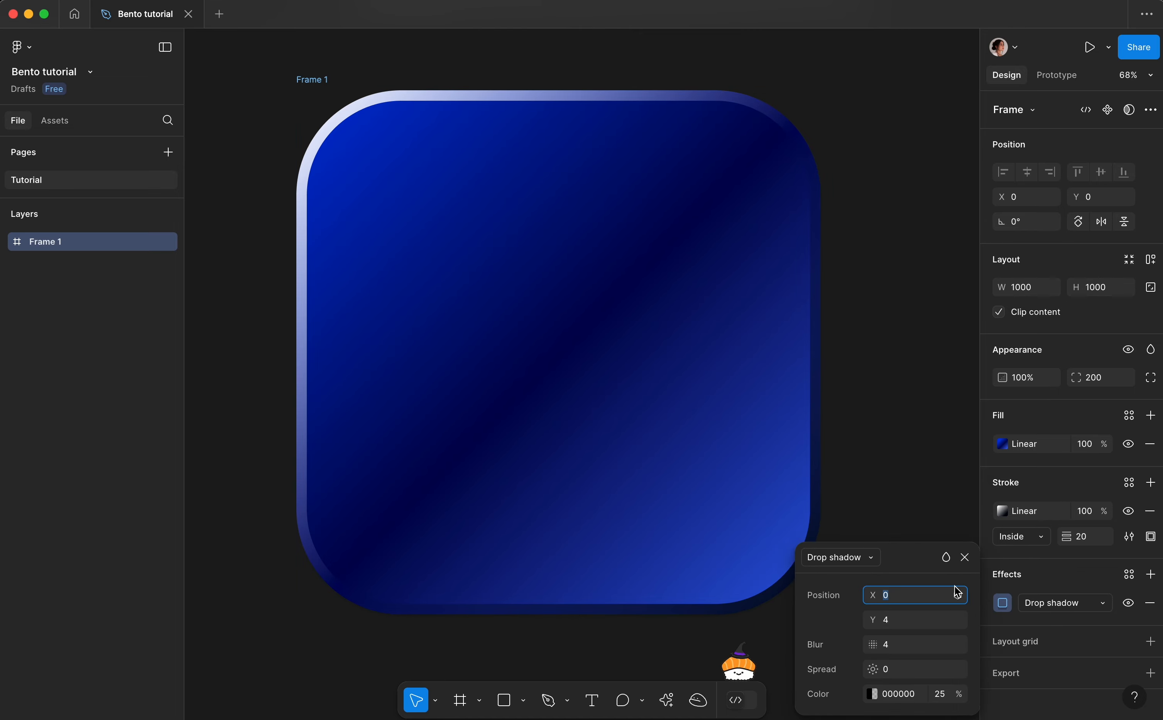
{"action": "left_click", "coordinate": [1052, 604]}
{"action": "left_click", "coordinate": [1057, 585]}
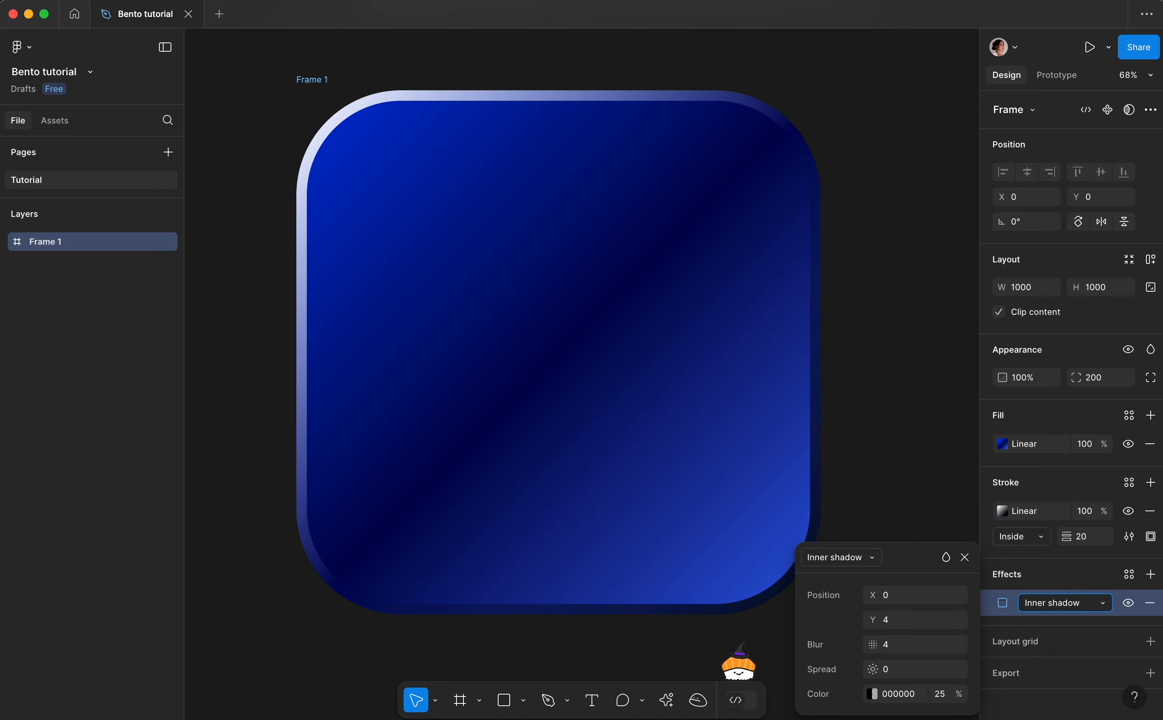
{"action": "left_click", "coordinate": [909, 596]}
{"action": "type", "text": "50"}
{"action": "left_click", "coordinate": [904, 622]}
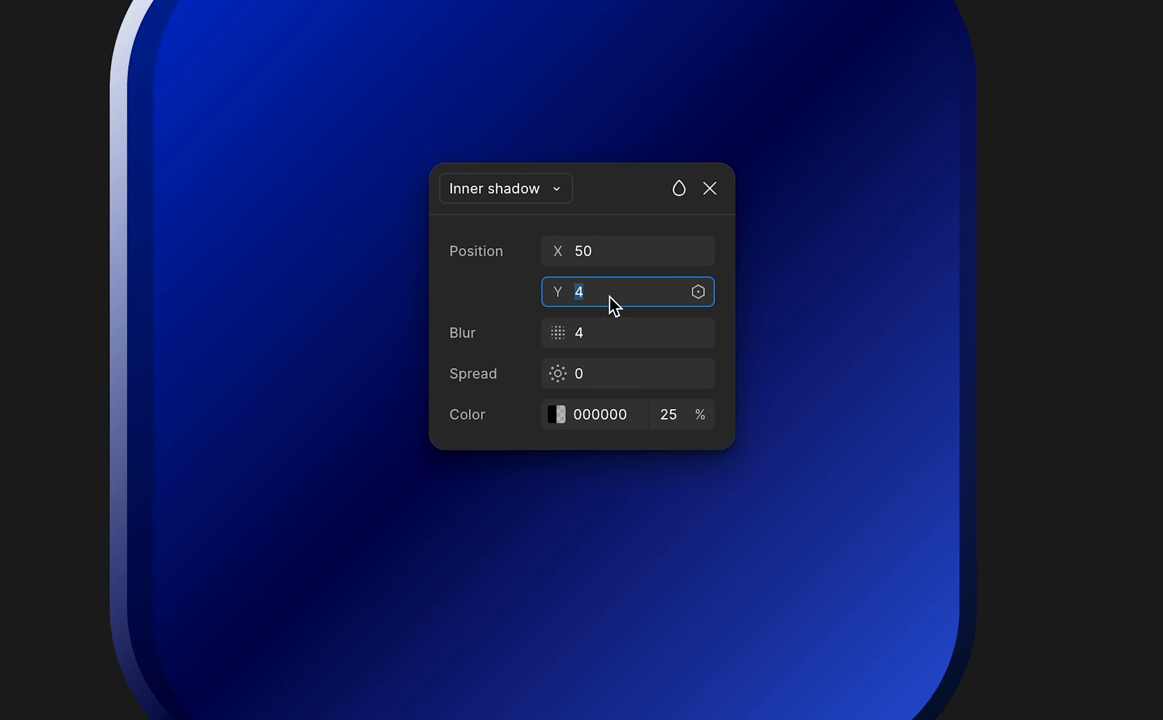
{"action": "type", "text": "50"}
{"action": "left_click", "coordinate": [615, 339]}
{"action": "type", "text": "100"}
{"action": "key", "text": "Return"}
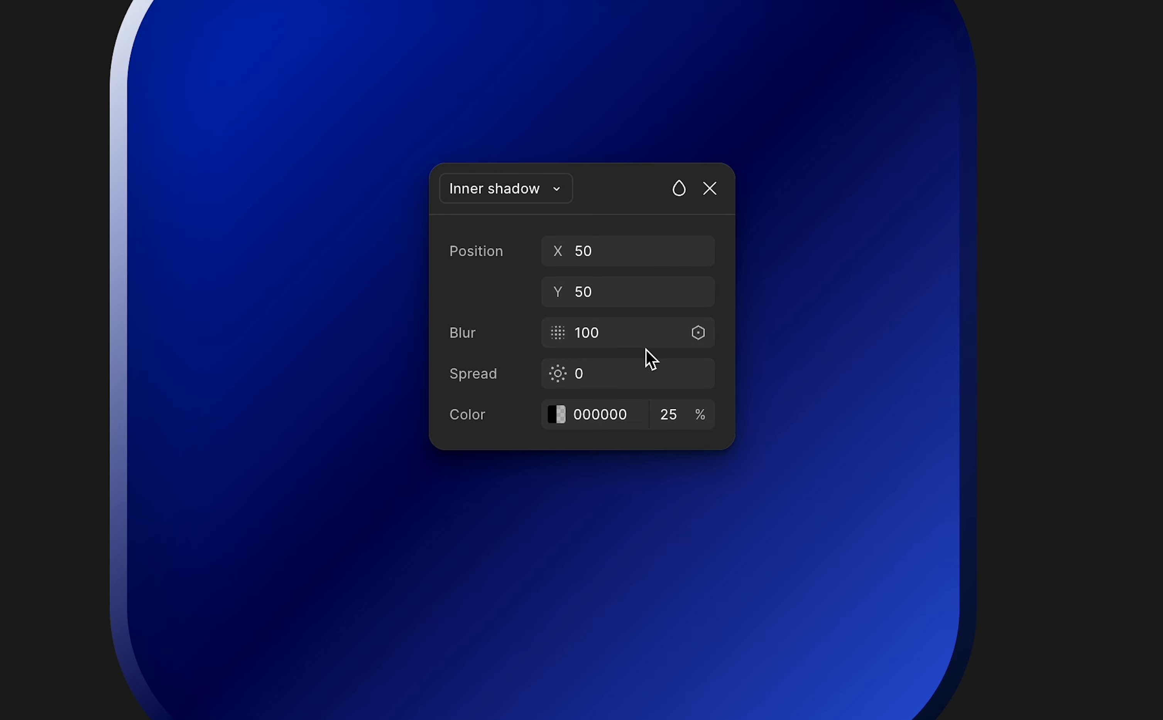
- Change the inner shadow's colour from black to a blue
{"action": "left_click", "coordinate": [565, 409]}
{"action": "left_click", "coordinate": [319, 717]}
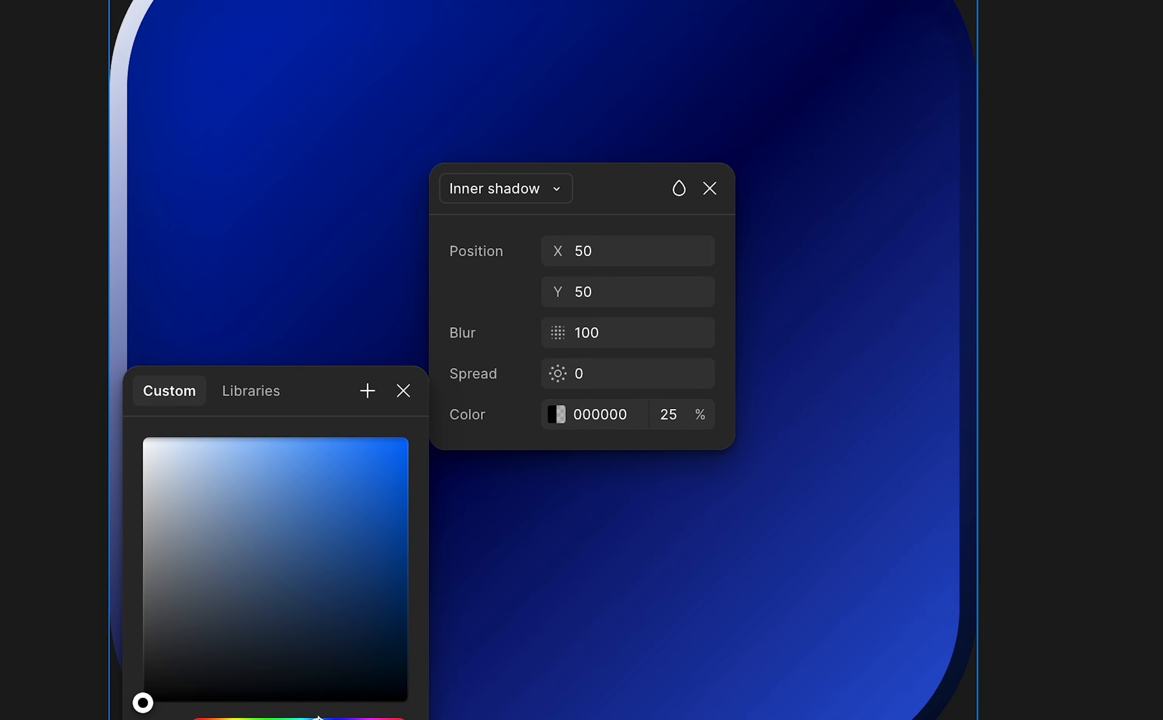
{"action": "left_click_drag", "start_coordinate": [319, 718], "coordinate": [338, 717]}
- Add a second inner shadow with X -30, Y -50, blur 100 and colour 00021B at 100% opacity
{"action": "left_click", "coordinate": [1150, 573]}
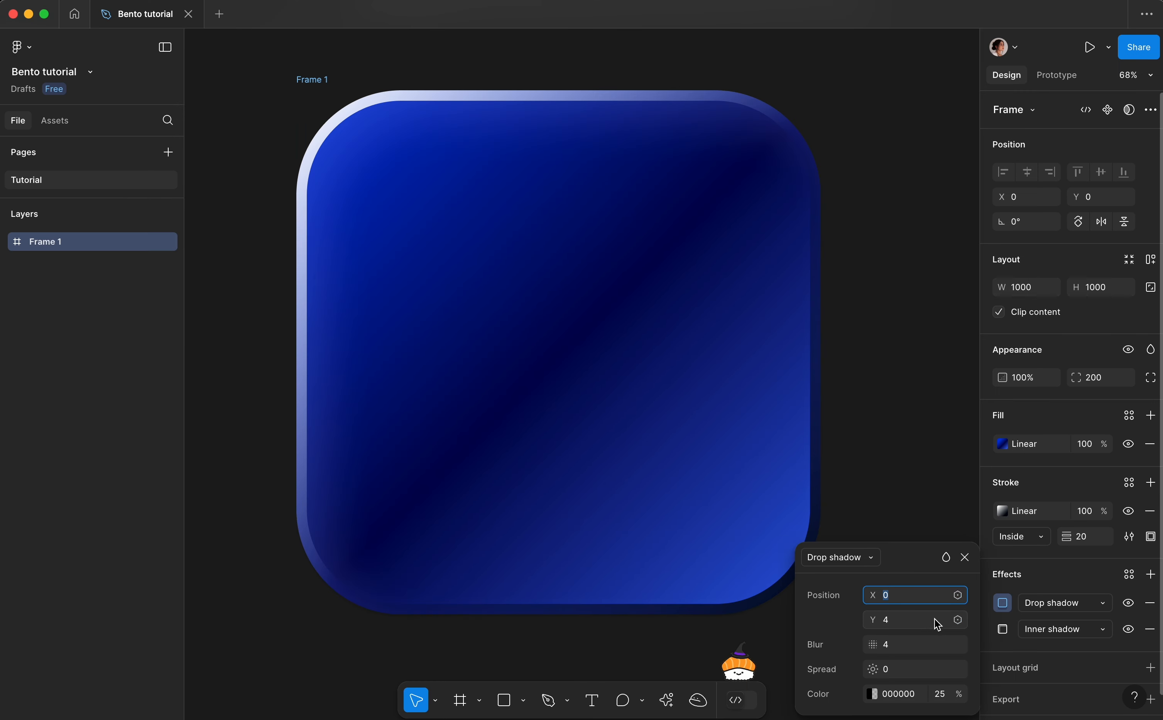
{"action": "left_click", "coordinate": [868, 563]}
{"action": "left_click", "coordinate": [832, 535]}
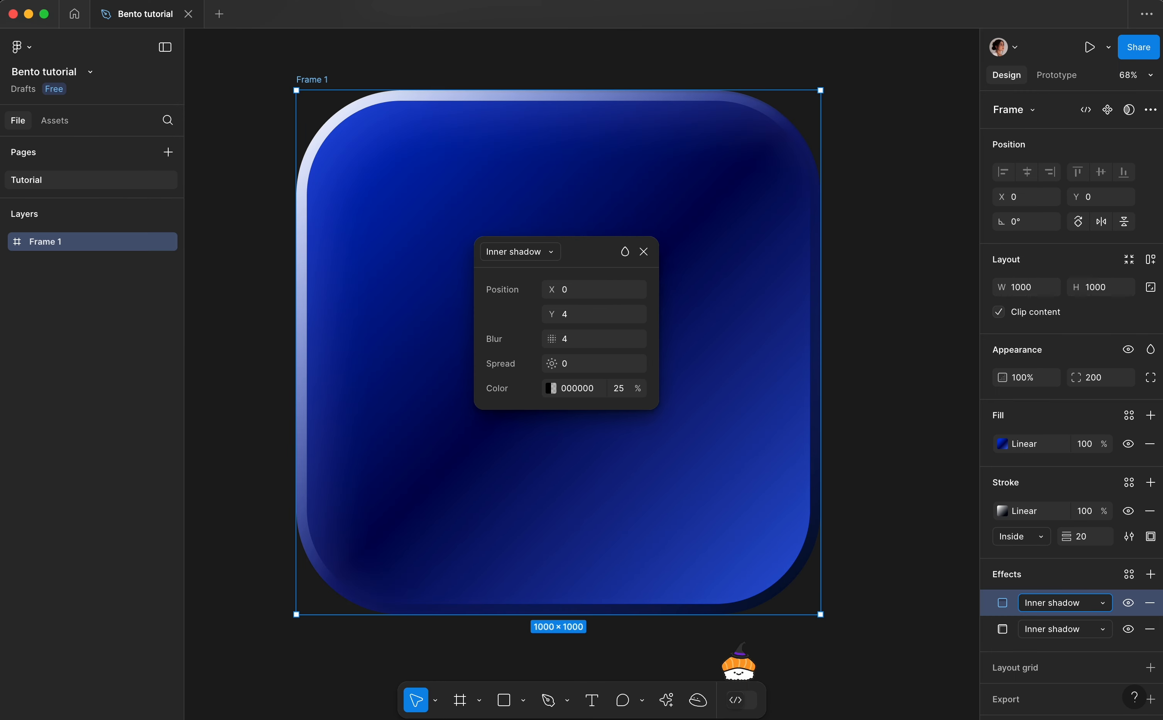
{"action": "left_click", "coordinate": [572, 290]}
{"action": "type", "text": "-50"}
{"action": "left_click", "coordinate": [581, 312]}
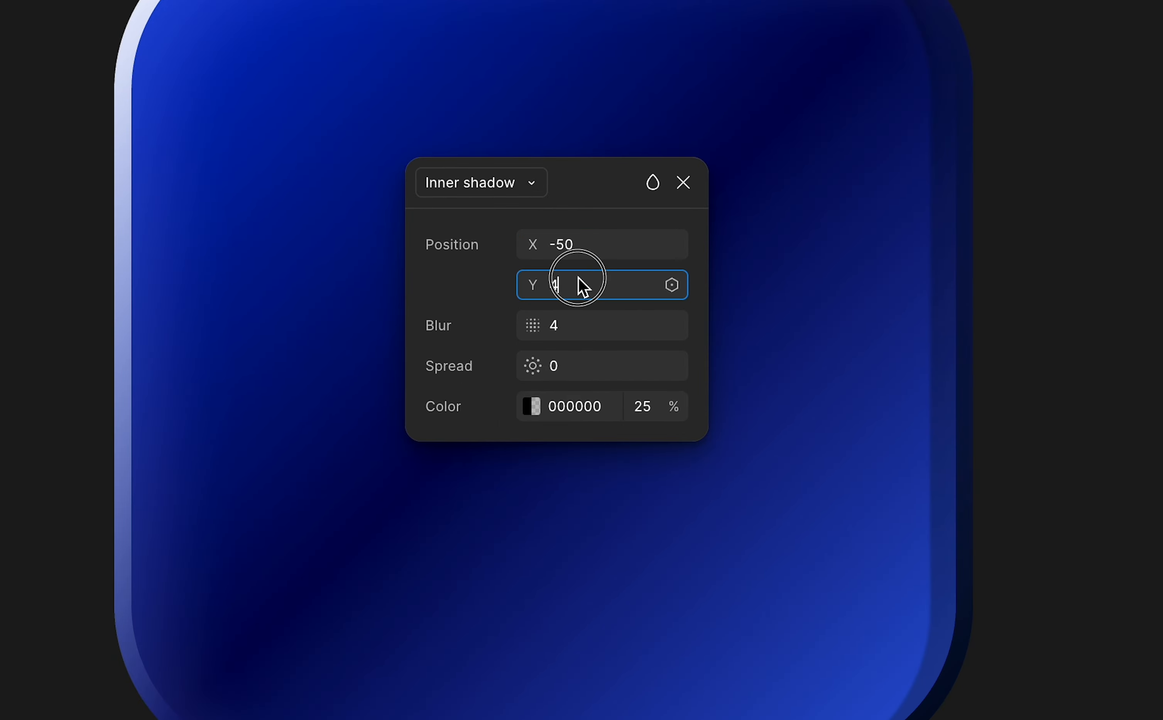
{"action": "type", "text": "-5"}
{"action": "left_click", "coordinate": [600, 334]}
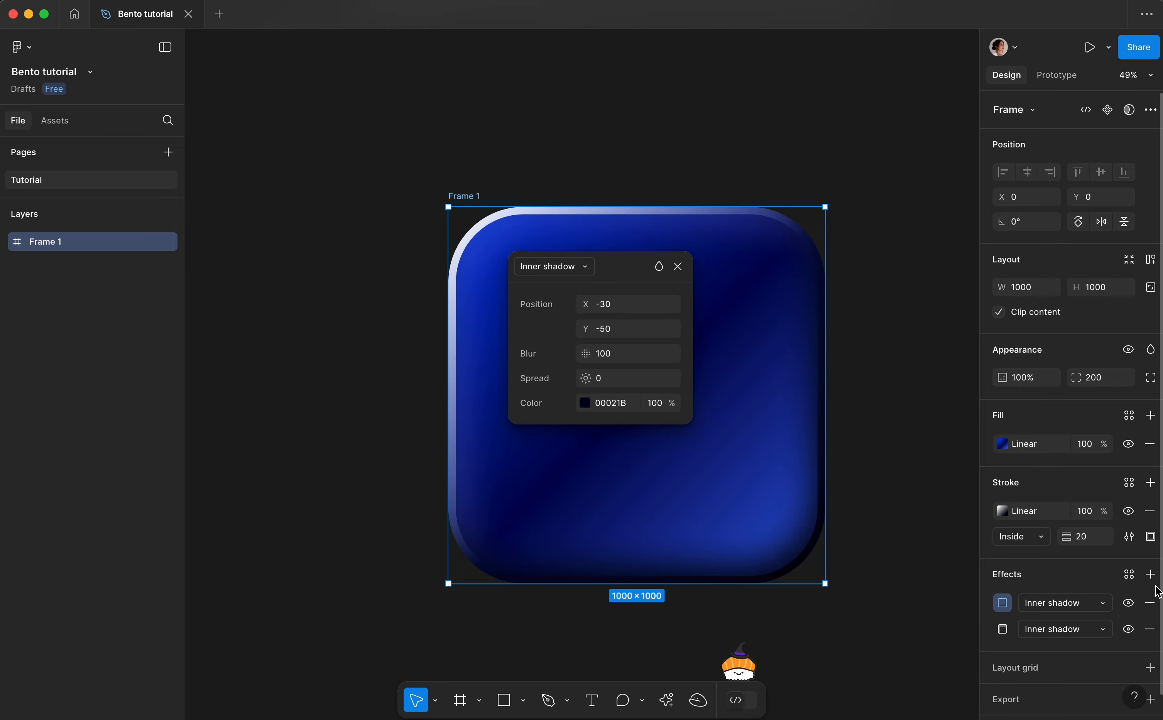
- Add a background blur effect of 200 to the frame, then deselect it
{"action": "left_click", "coordinate": [1150, 574]}
{"action": "left_click", "coordinate": [858, 561]}
{"action": "left_click", "coordinate": [850, 575]}
{"action": "left_click", "coordinate": [831, 557]}
{"action": "left_click", "coordinate": [839, 573]}
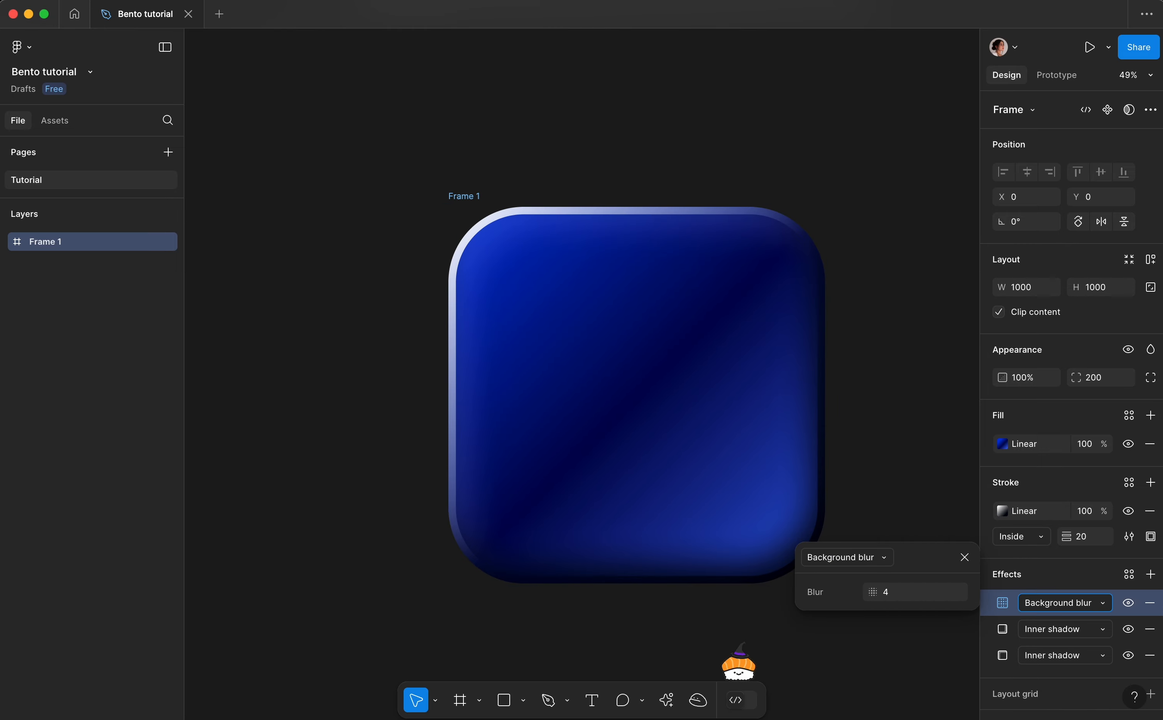
{"action": "left_click", "coordinate": [893, 592]}
{"action": "type", "text": "200"}
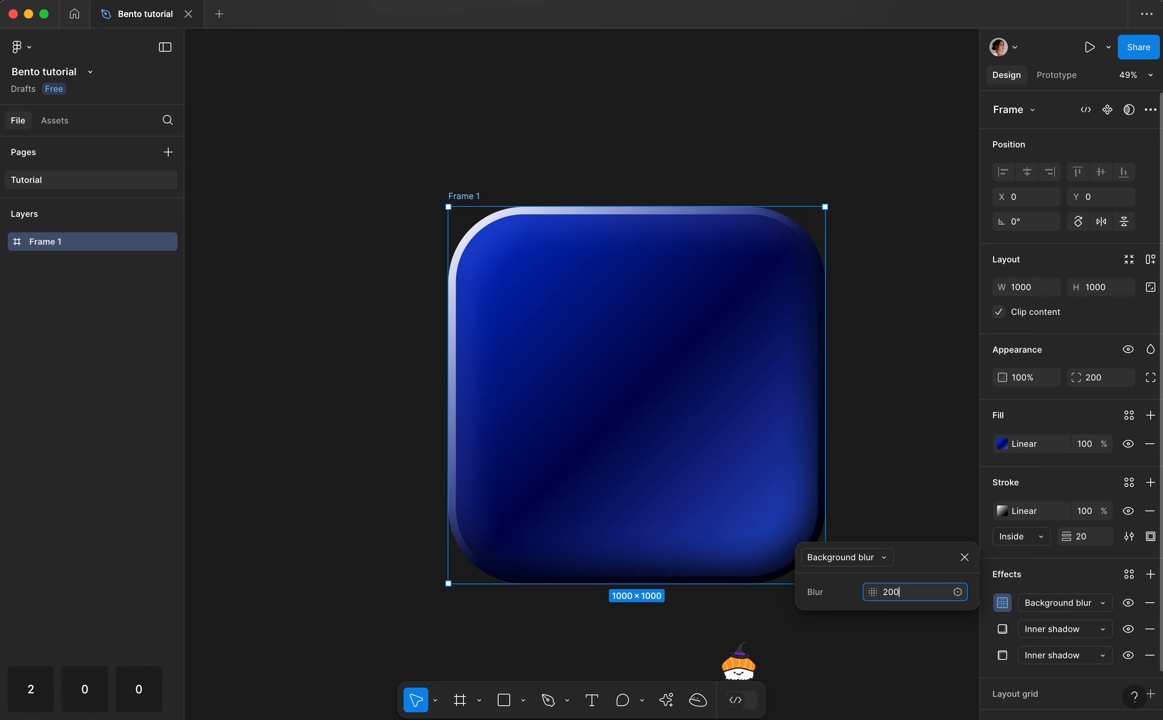
{"action": "key", "text": "Return"}
{"action": "scroll", "coordinate": [605, 397], "scroll_direction": "right", "scroll_amount": 3}
{"action": "left_click", "coordinate": [859, 390]}
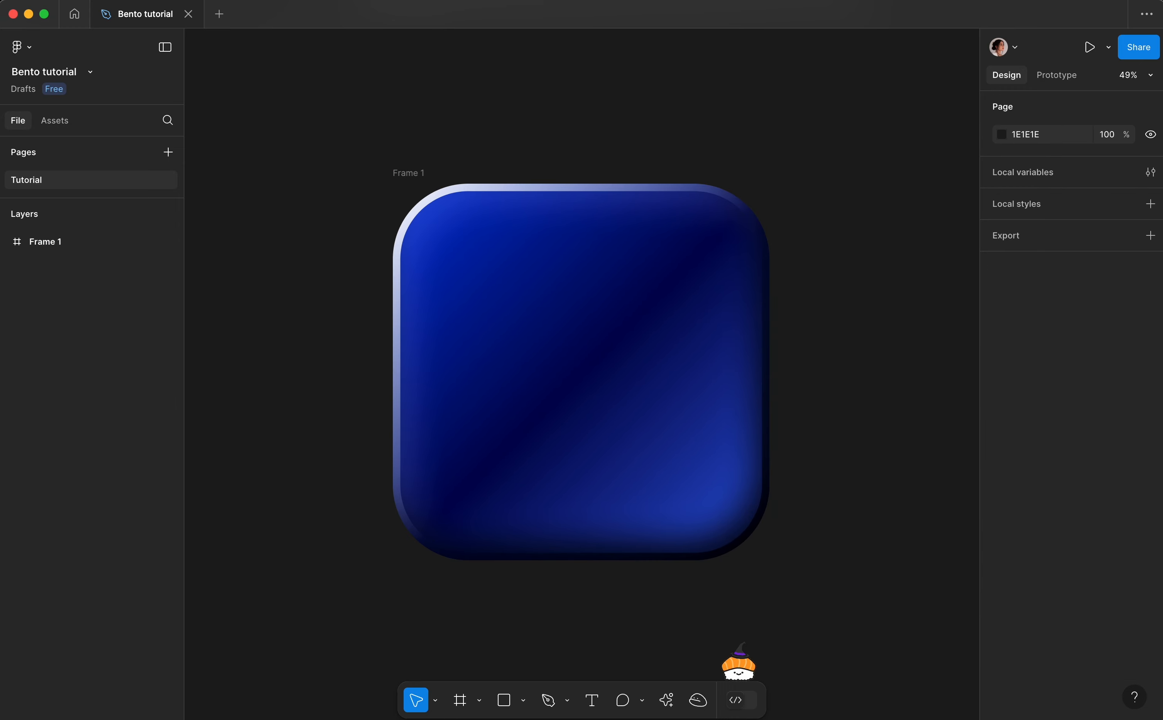
- Switch to the Chrome browser with ChatGPT open
{"action": "key", "text": "super+space"}
{"action": "type", "text": "ch"}
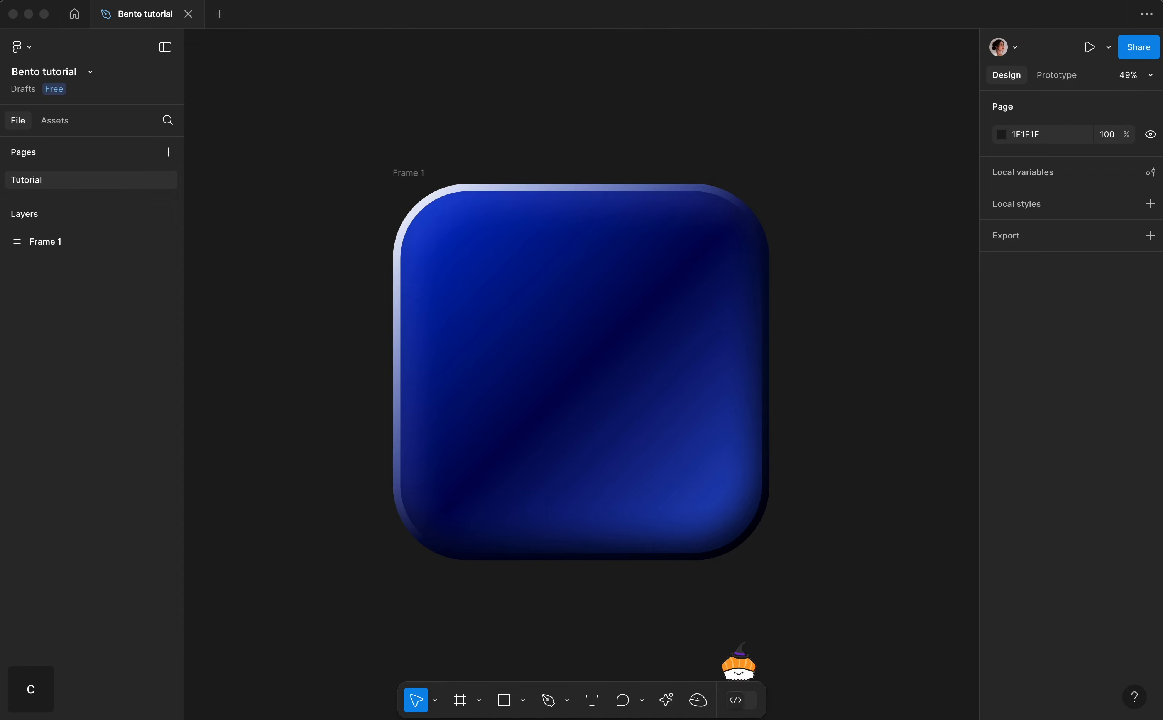
{"action": "key", "text": "Return"}
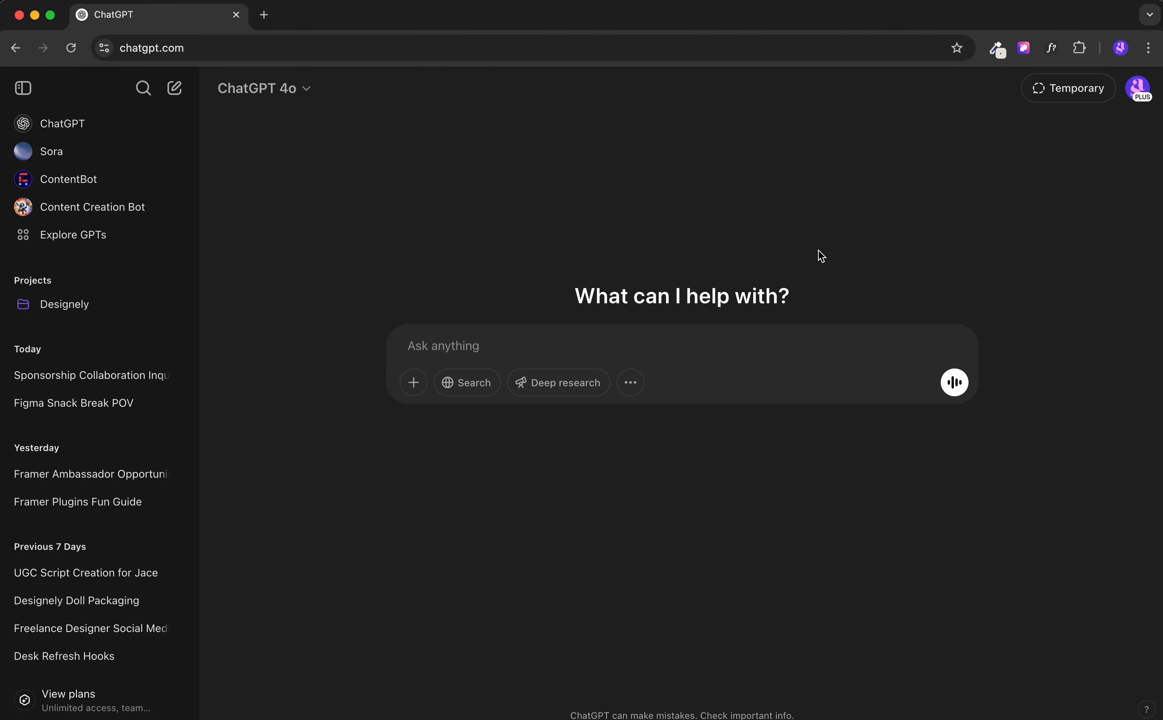
- Ask ChatGPT to generate a piggy bank icon in the style of the attached reference image
{"action": "key", "text": "super+space"}
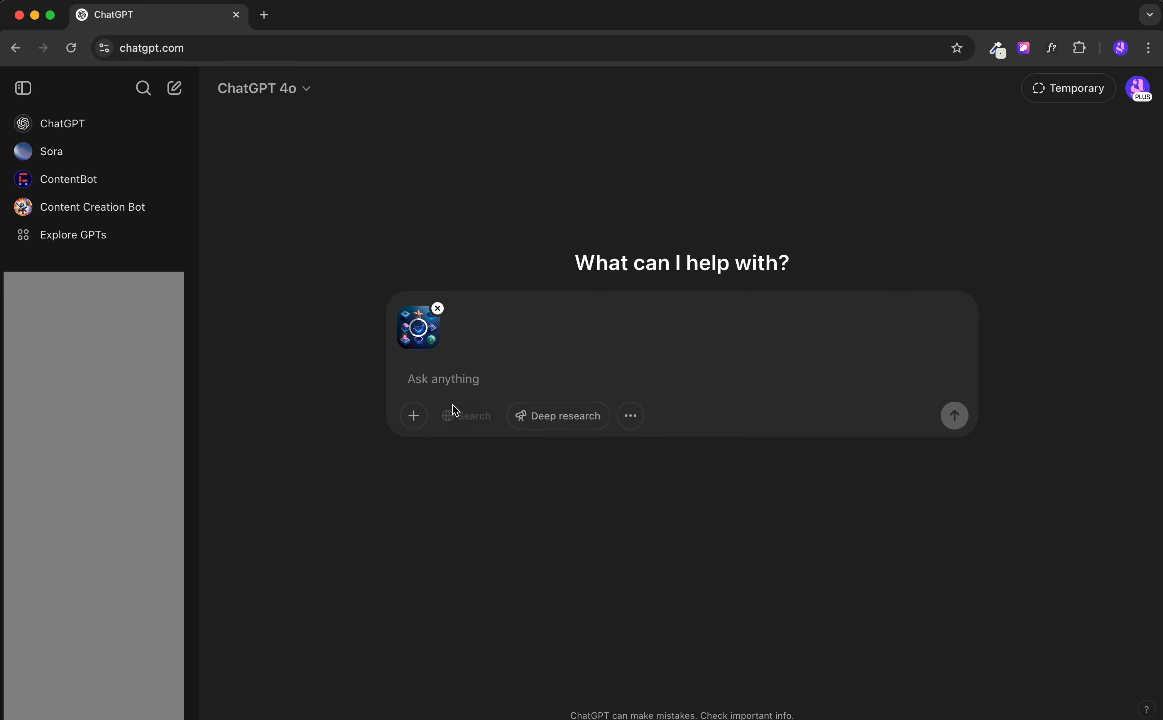
{"action": "type", "text": "To gene"}
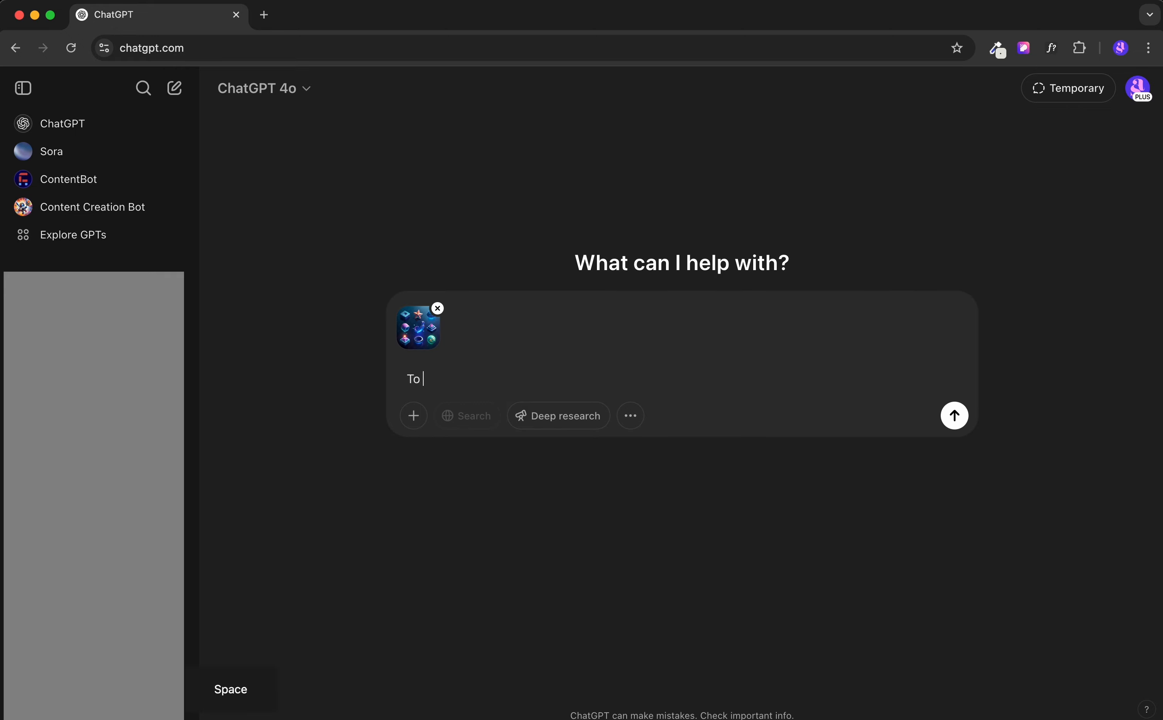
{"action": "type", "text": "rt"}
{"action": "key", "text": "Return"}
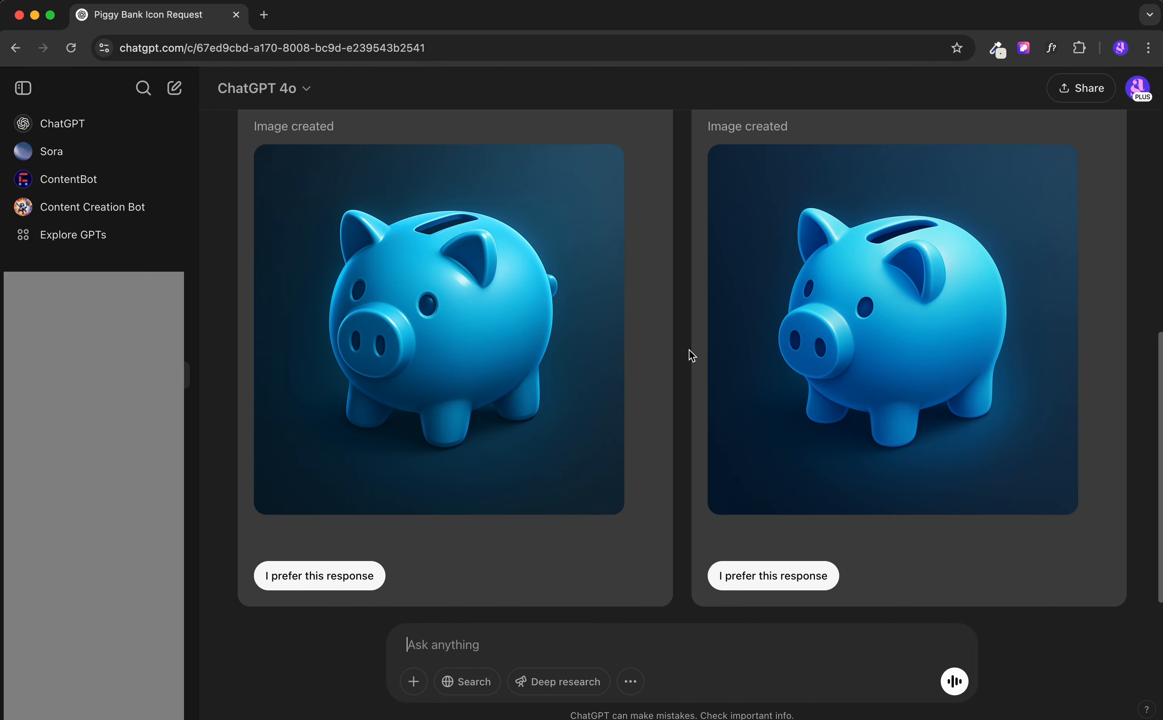
- Download the piggy bank image from Response 1 and switch back to Figma
{"action": "scroll", "coordinate": [689, 350], "scroll_direction": "up", "scroll_amount": 1}
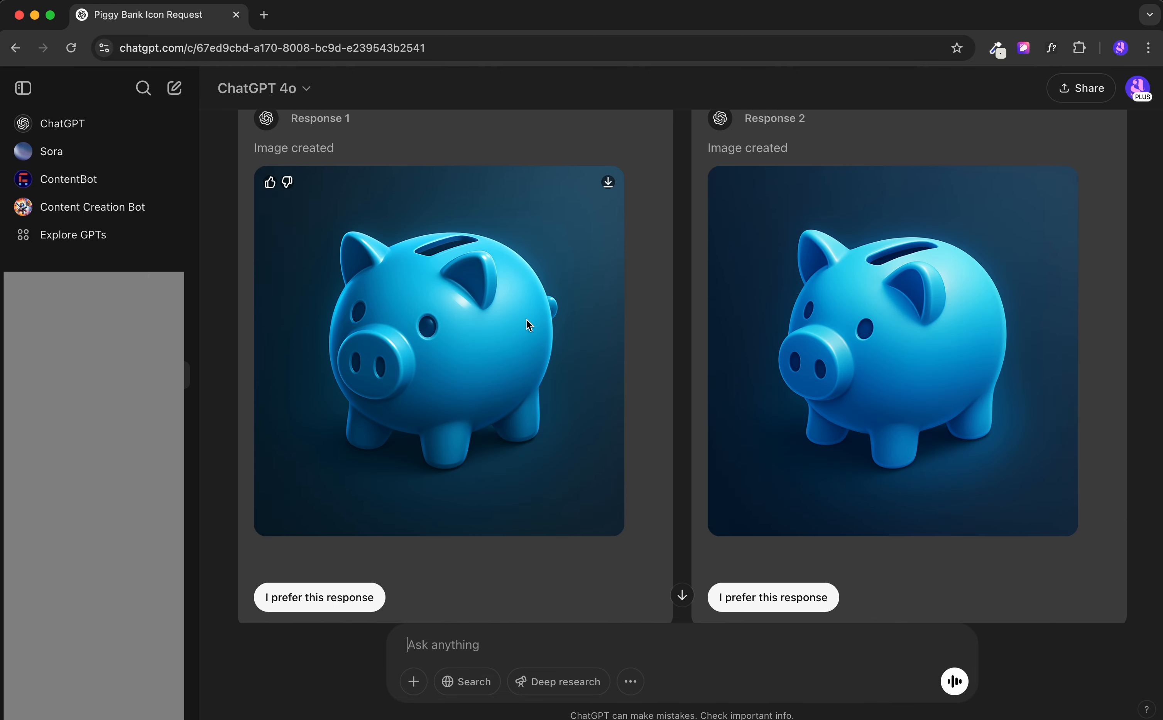
{"action": "right_click", "coordinate": [607, 180]}
{"action": "left_click", "coordinate": [607, 179]}
{"action": "left_click", "coordinate": [607, 180]}
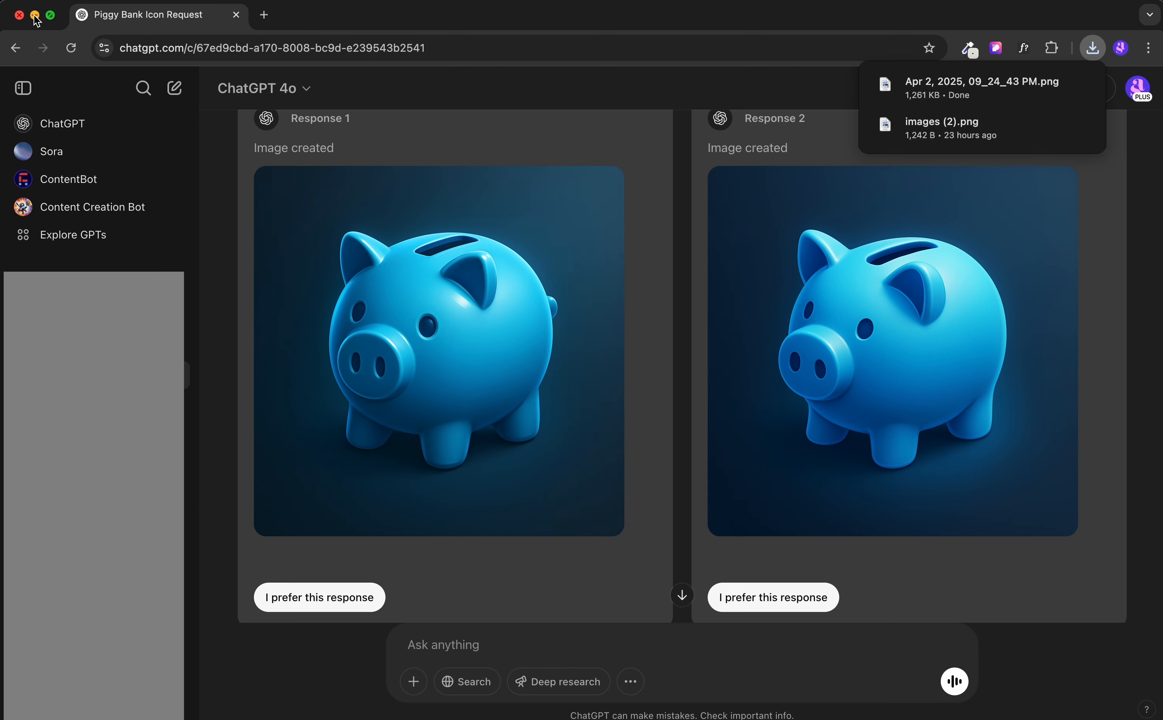
{"action": "left_click", "coordinate": [35, 16]}
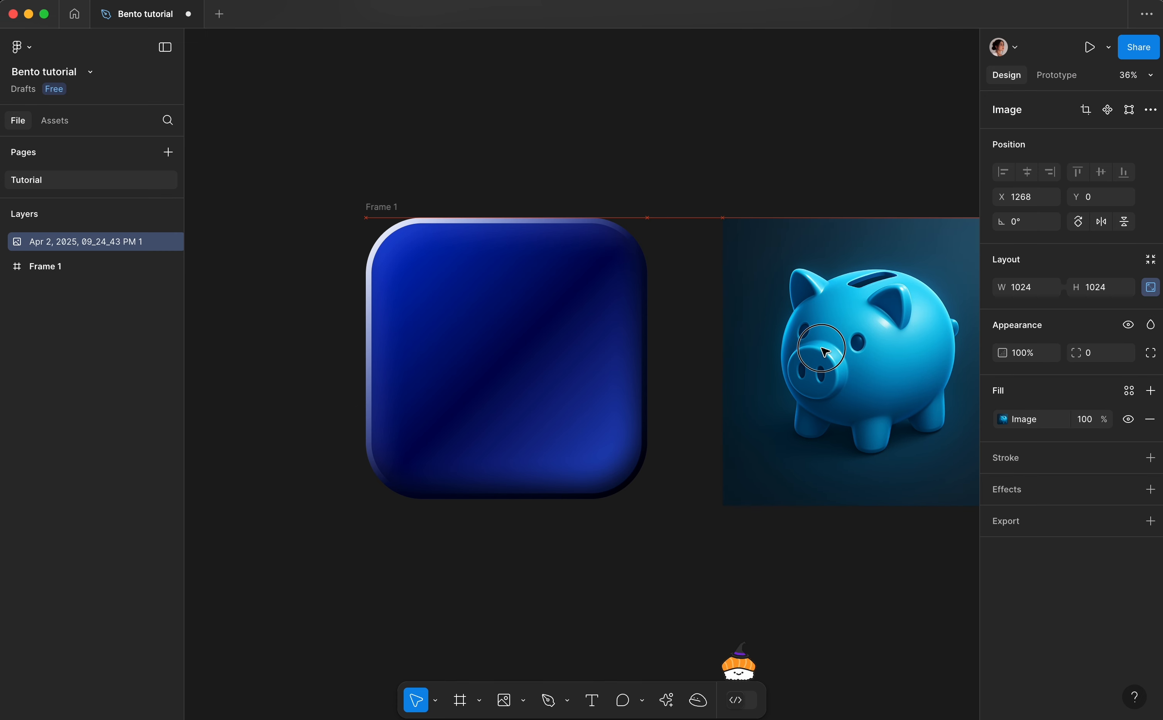
- Place the downloaded piggy bank image beside the blue frame and duplicate it
{"action": "mouse_move", "coordinate": [811, 370]}
{"action": "left_mouse_down"}
{"action": "mouse_move", "coordinate": [773, 364]}
{"action": "mouse_move", "coordinate": [829, 385]}
{"action": "left_mouse_up"}
{"action": "scroll", "coordinate": [789, 370], "scroll_direction": "right", "scroll_amount": 1}
{"action": "scroll", "coordinate": [789, 370], "scroll_direction": "up", "scroll_amount": 2}
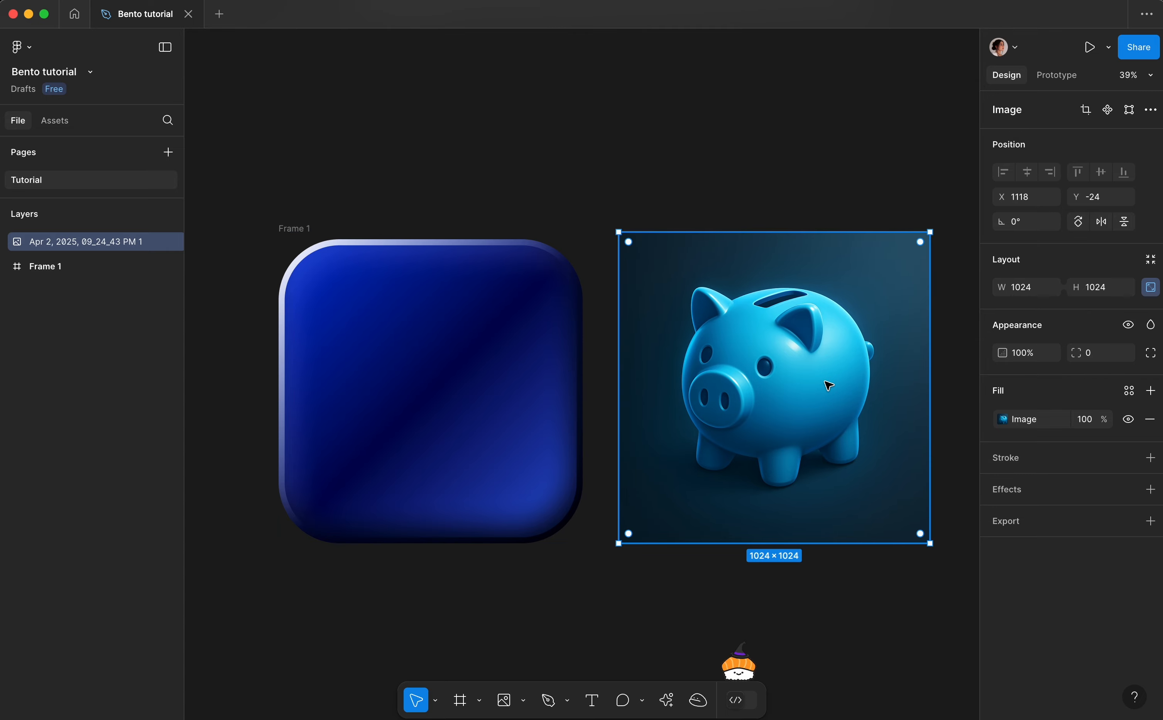
{"action": "left_click", "coordinate": [1002, 420]}
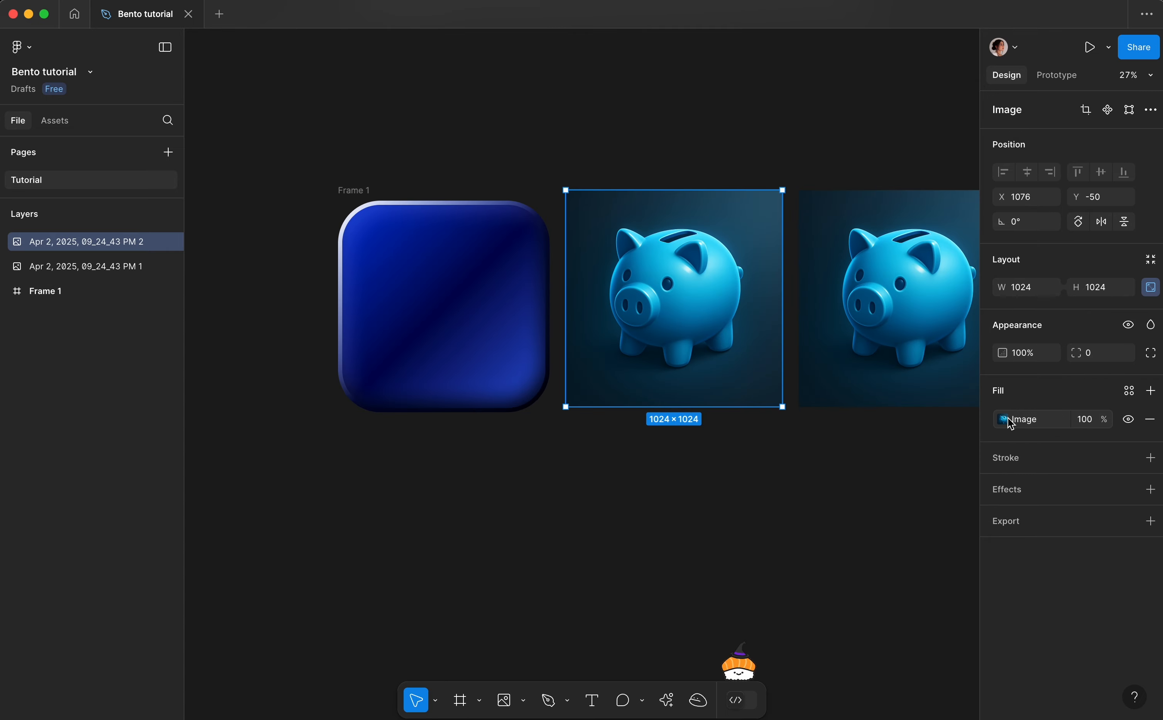
{"action": "mouse_move", "coordinate": [759, 330]}
{"action": "left_mouse_down"}
{"action": "mouse_move", "coordinate": [779, 329]}
{"action": "mouse_move", "coordinate": [761, 328]}
{"action": "left_mouse_up"}
- Remove the background from one piggy bank image and centre the cut-out pig inside Frame 1
{"action": "left_click", "coordinate": [1006, 424]}
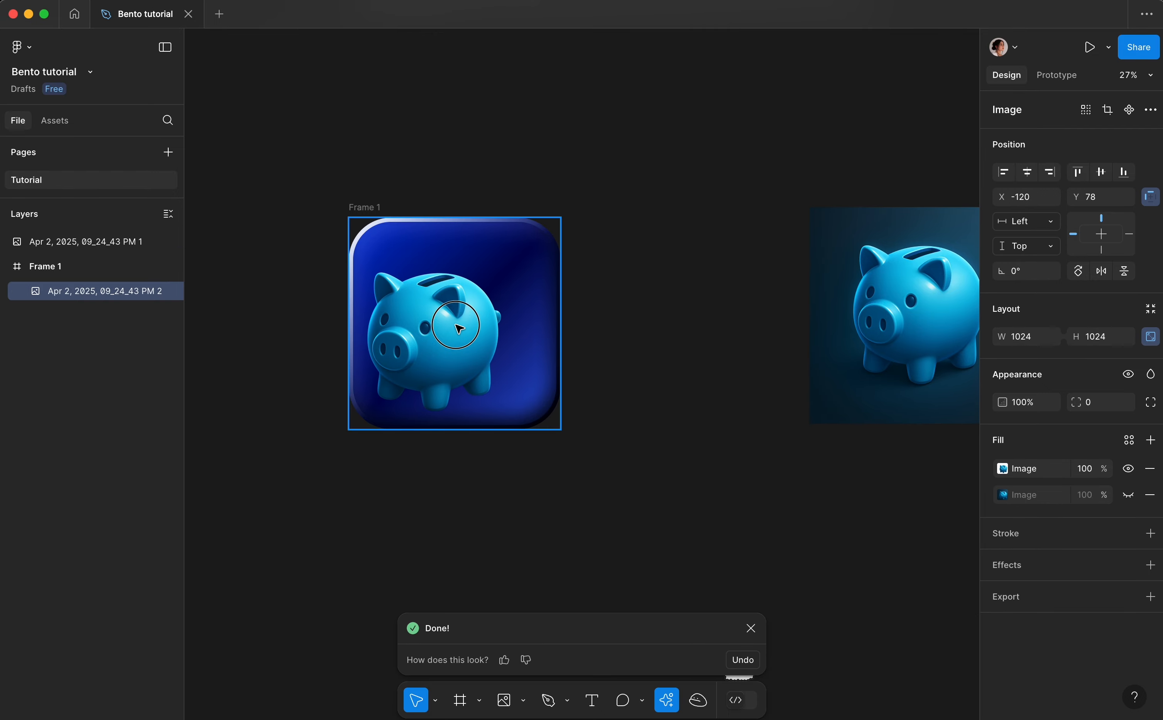
{"action": "scroll", "coordinate": [594, 326], "scroll_direction": "up", "scroll_amount": 5}
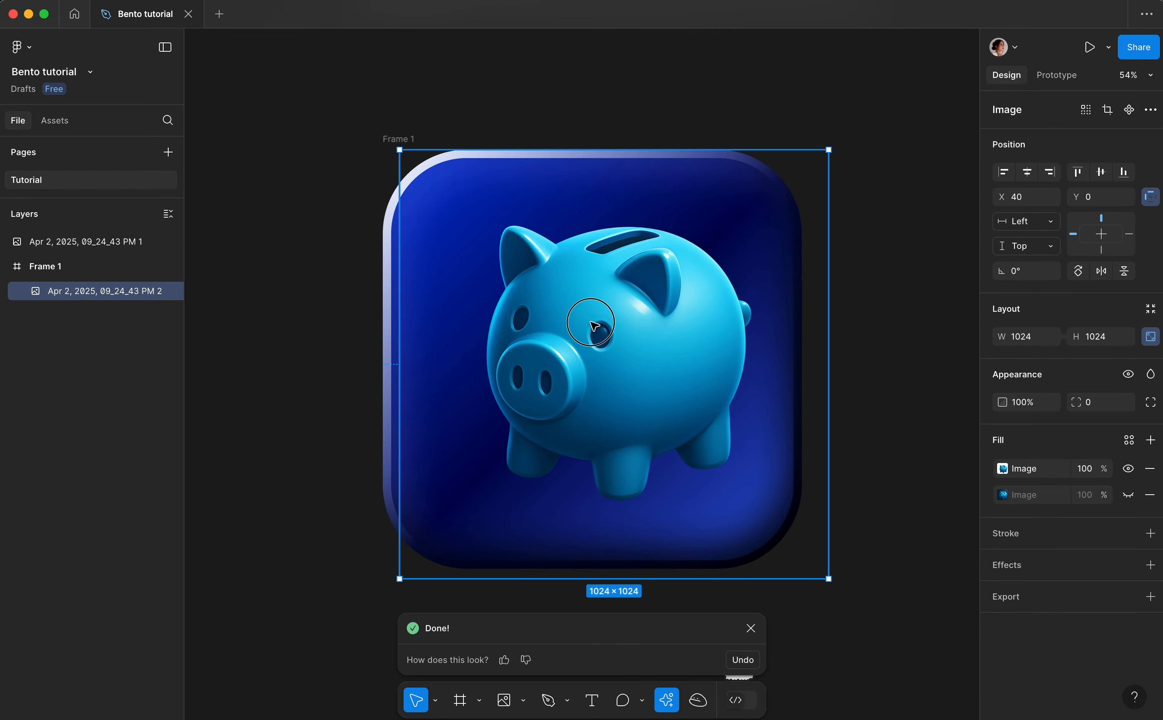
{"action": "left_click_drag", "start_coordinate": [591, 323], "coordinate": [569, 319]}
- Shift the frame's gradient fill toward the pig's cyan-blue, setting the 0% stop to 009BDD
{"action": "left_click", "coordinate": [1004, 444]}
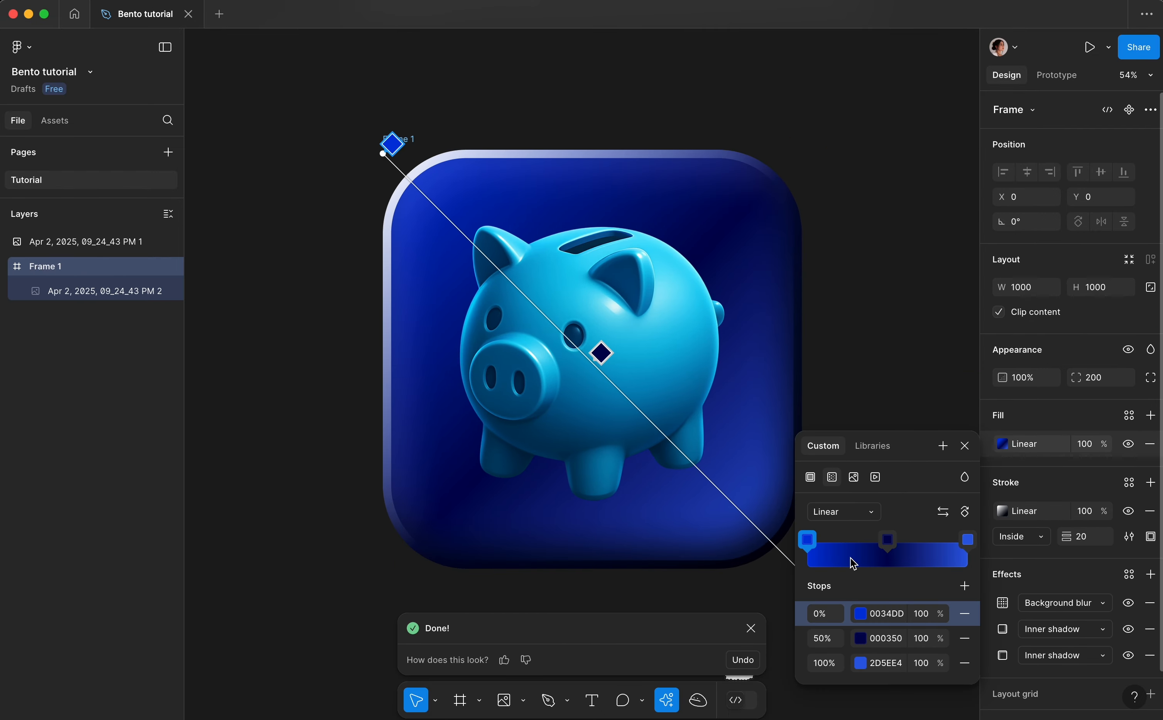
{"action": "scroll", "coordinate": [726, 521], "scroll_direction": "right", "scroll_amount": 2}
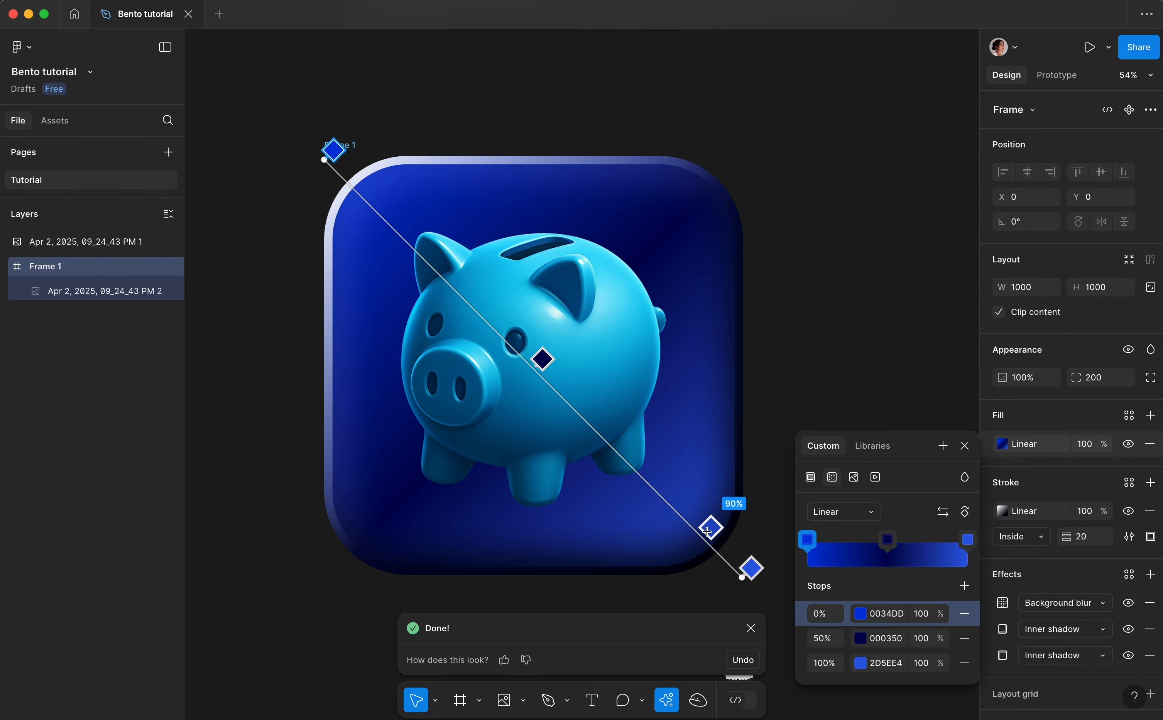
{"action": "left_click", "coordinate": [861, 614]}
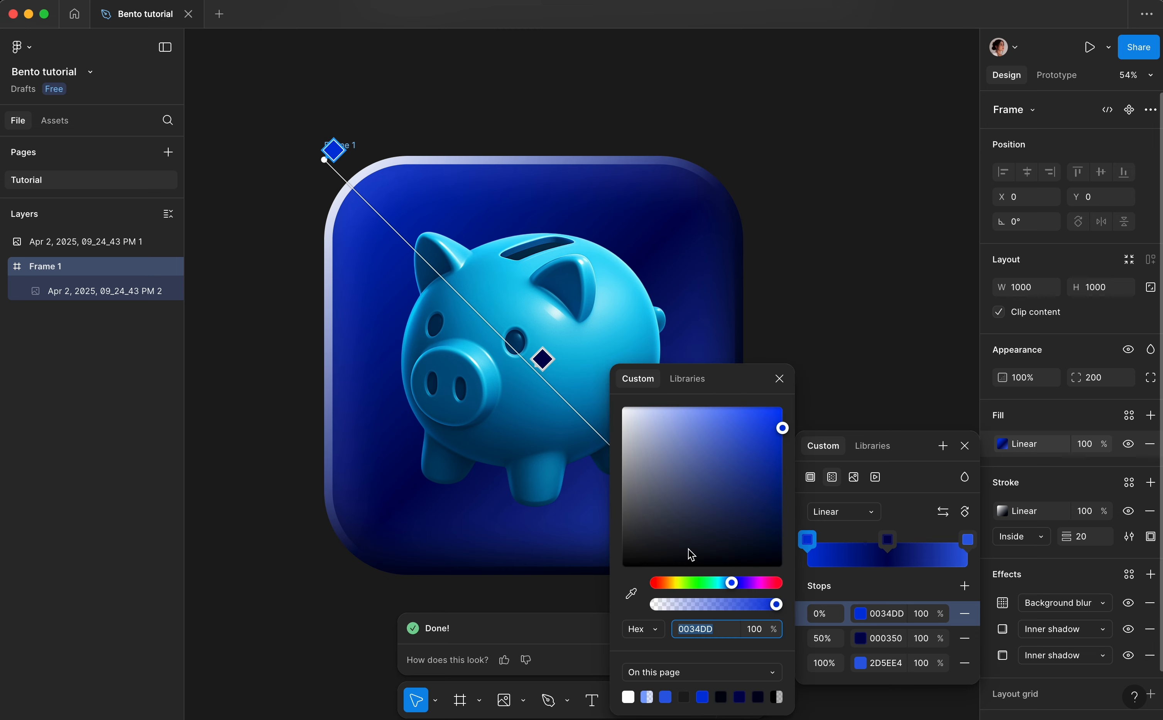
{"action": "left_click_drag", "start_coordinate": [730, 593], "coordinate": [723, 591]}
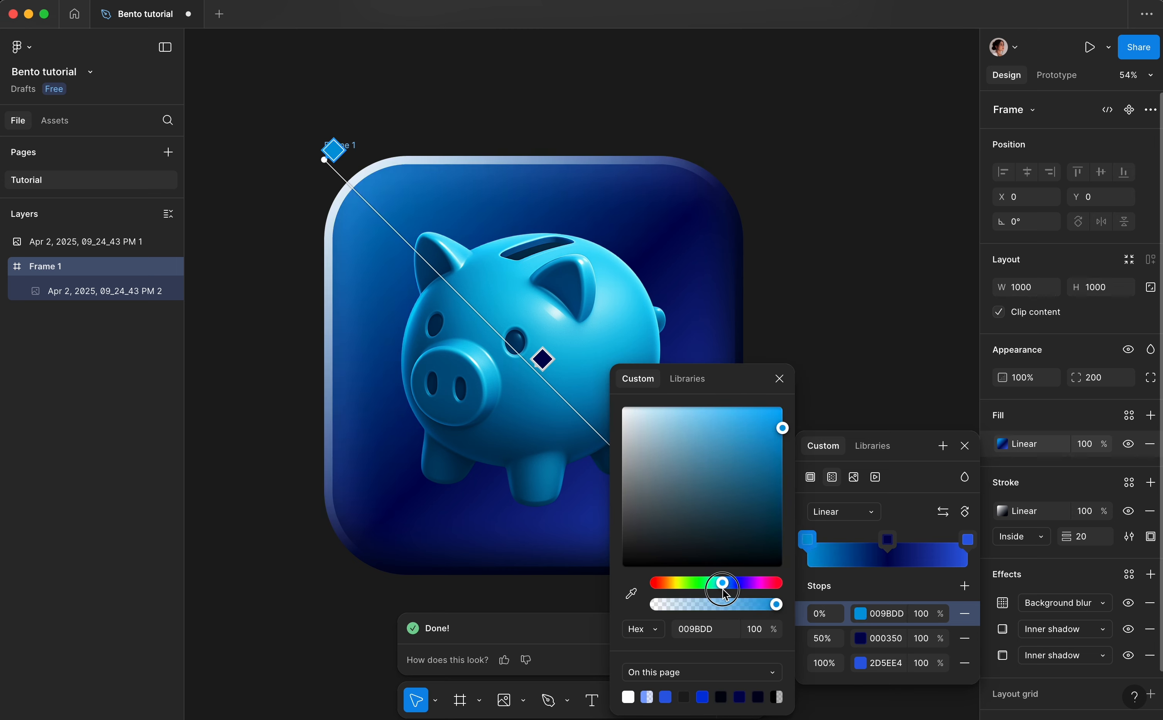
- Shift the hue of the frame's light inner shadow (X 50, Y 50) from royal blue toward cyan
{"action": "left_click", "coordinate": [1003, 655]}
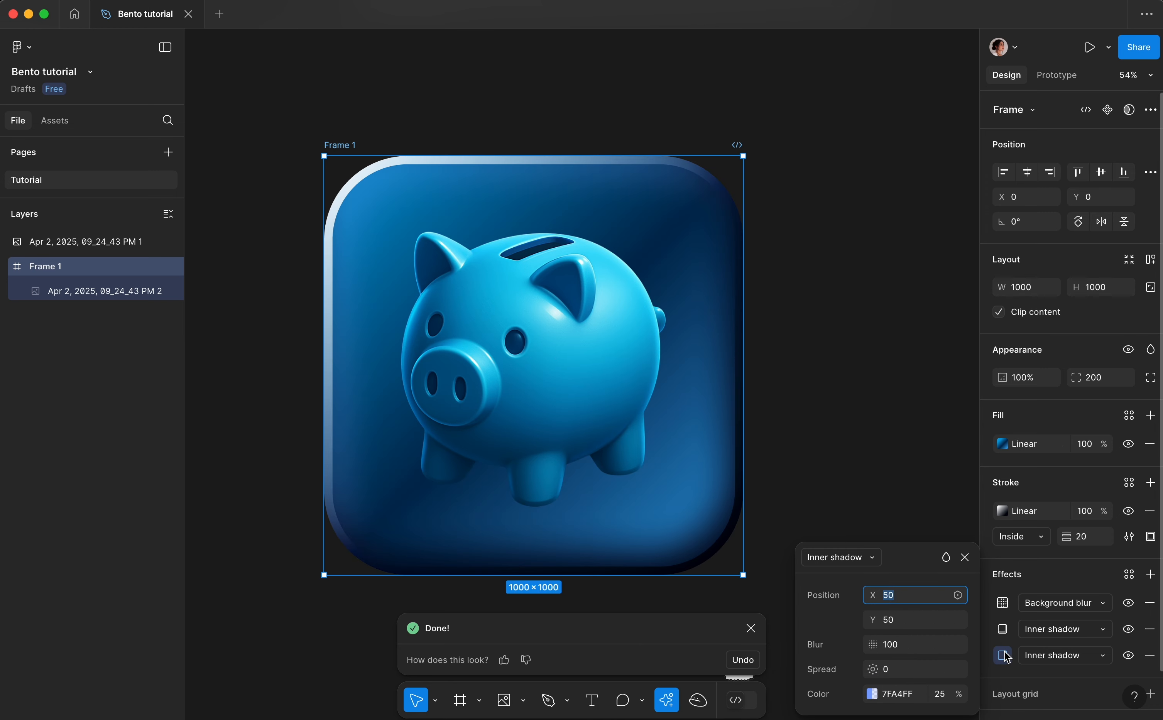
{"action": "left_click", "coordinate": [871, 695]}
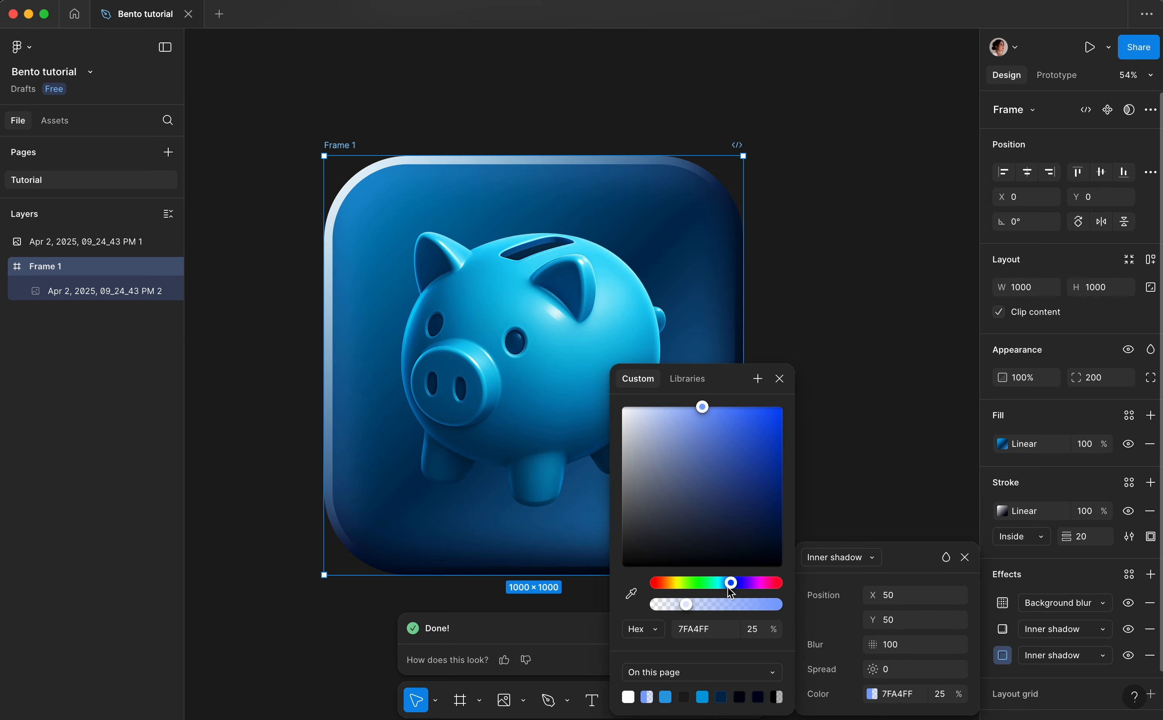
{"action": "left_click_drag", "start_coordinate": [730, 591], "coordinate": [728, 591]}
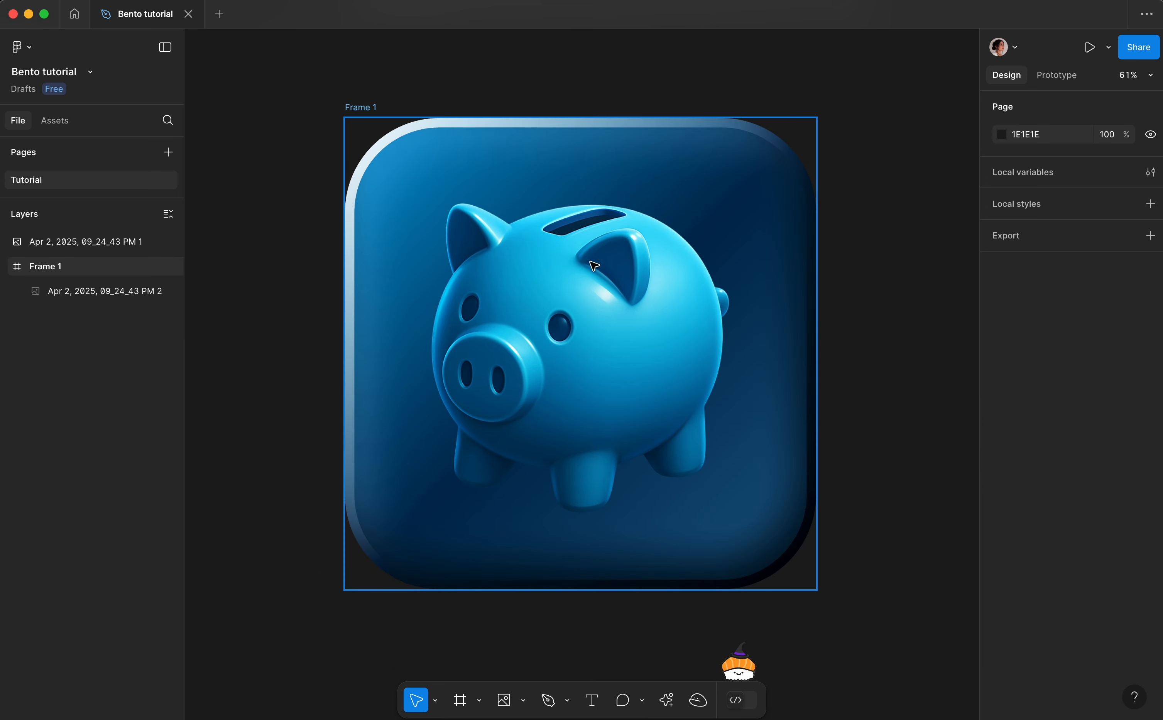
- Draw a tall ellipse about 225 × 534 beside the pig's right flank, rotated about -16.2°
{"action": "scroll", "coordinate": [507, 679], "scroll_direction": "up", "scroll_amount": 1}
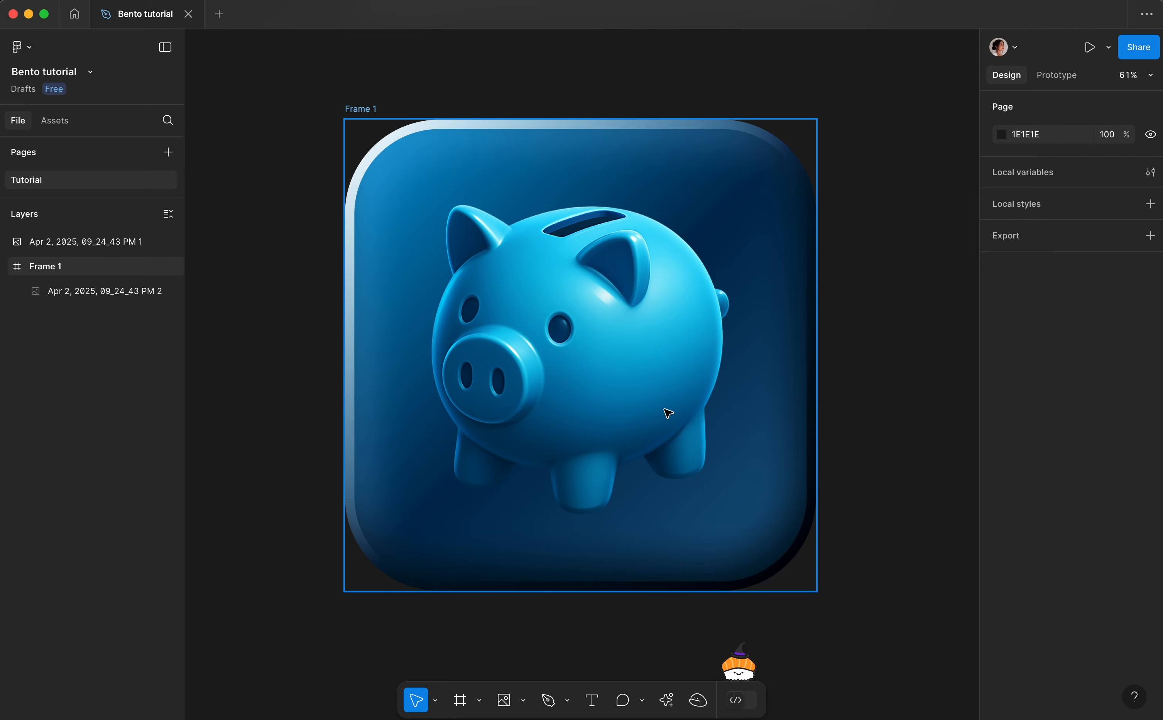
{"action": "left_click", "coordinate": [523, 700]}
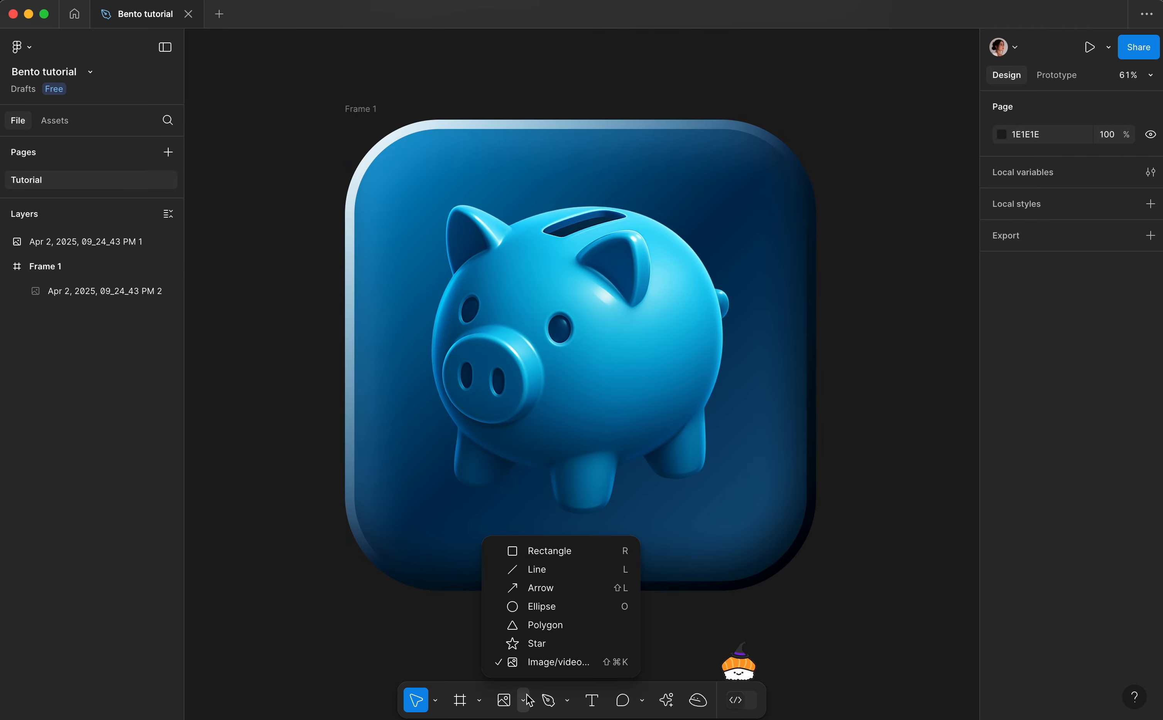
{"action": "left_click", "coordinate": [507, 605]}
{"action": "left_click_drag", "start_coordinate": [632, 238], "coordinate": [670, 281]}
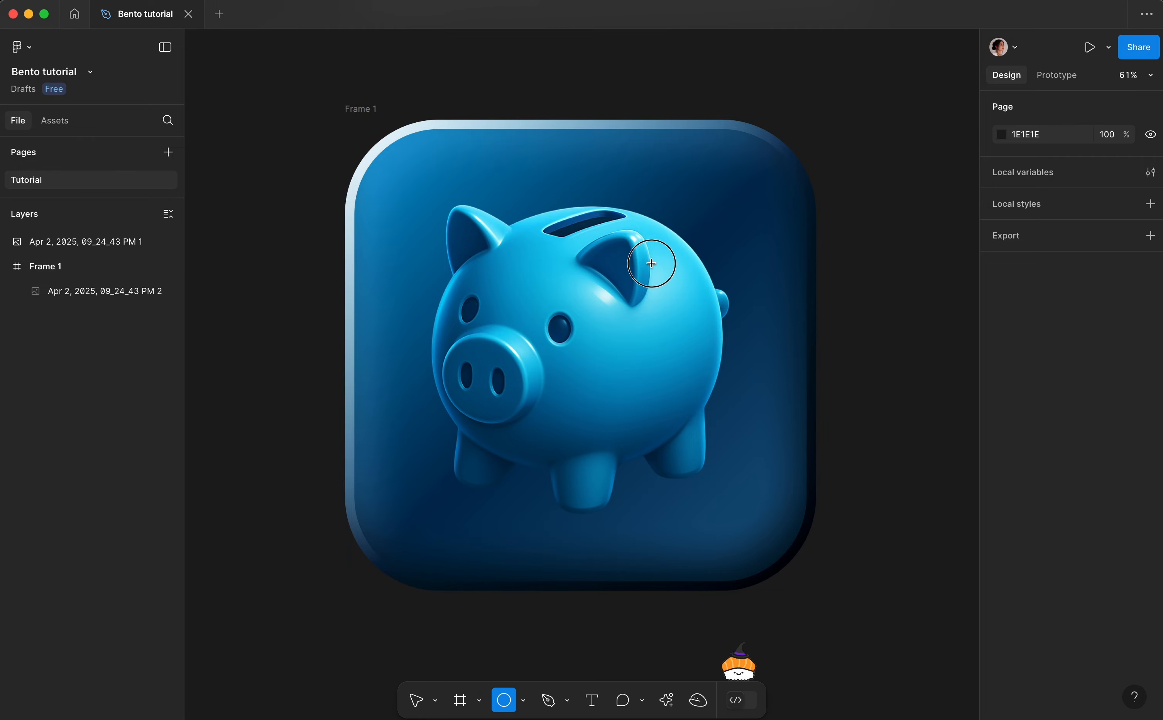
- Give the ellipse a linear gradient fill with both stops coloured 000000
{"action": "left_click", "coordinate": [1001, 469]}
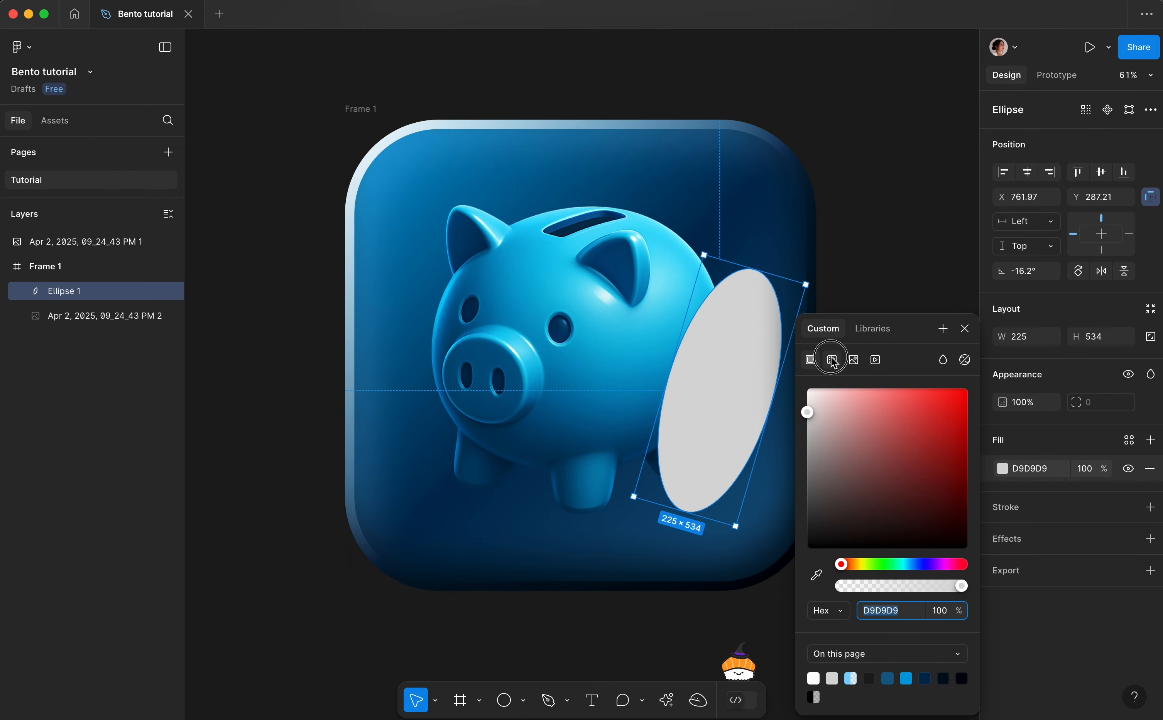
{"action": "left_click", "coordinate": [832, 360]}
{"action": "left_click", "coordinate": [841, 395]}
{"action": "left_click", "coordinate": [840, 395]}
{"action": "left_click", "coordinate": [860, 497]}
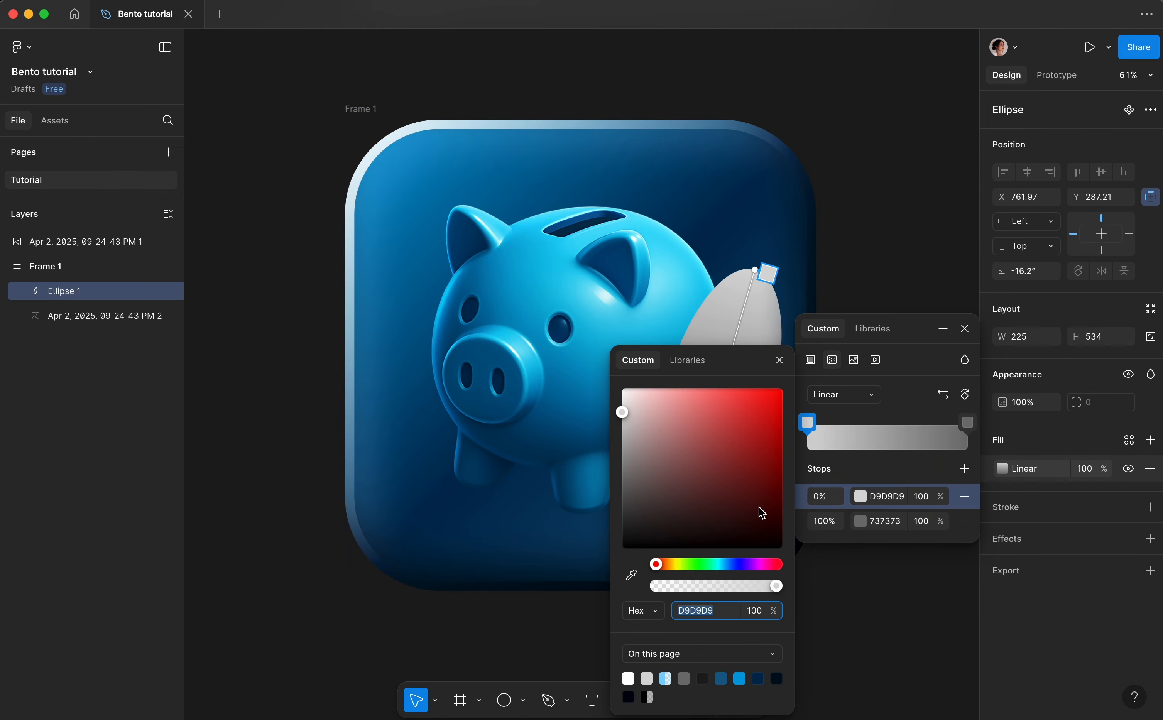
{"action": "left_click_drag", "start_coordinate": [758, 511], "coordinate": [551, 576]}
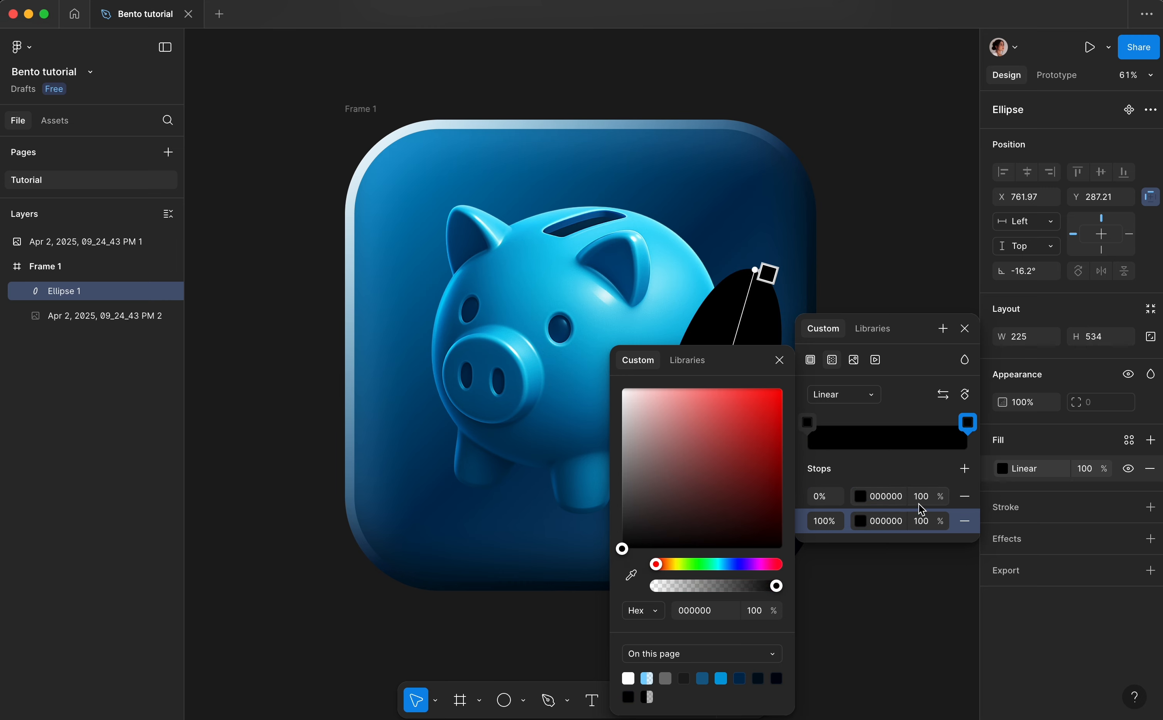
- Fade the ellipse's gradient out by setting its 100% stop to 0% opacity
{"action": "left_click", "coordinate": [921, 500]}
{"action": "left_click", "coordinate": [921, 524]}
{"action": "type", "text": "-"}
{"action": "key", "text": "BackSpace"}
{"action": "type", "text": "0"}
{"action": "key", "text": "Return"}
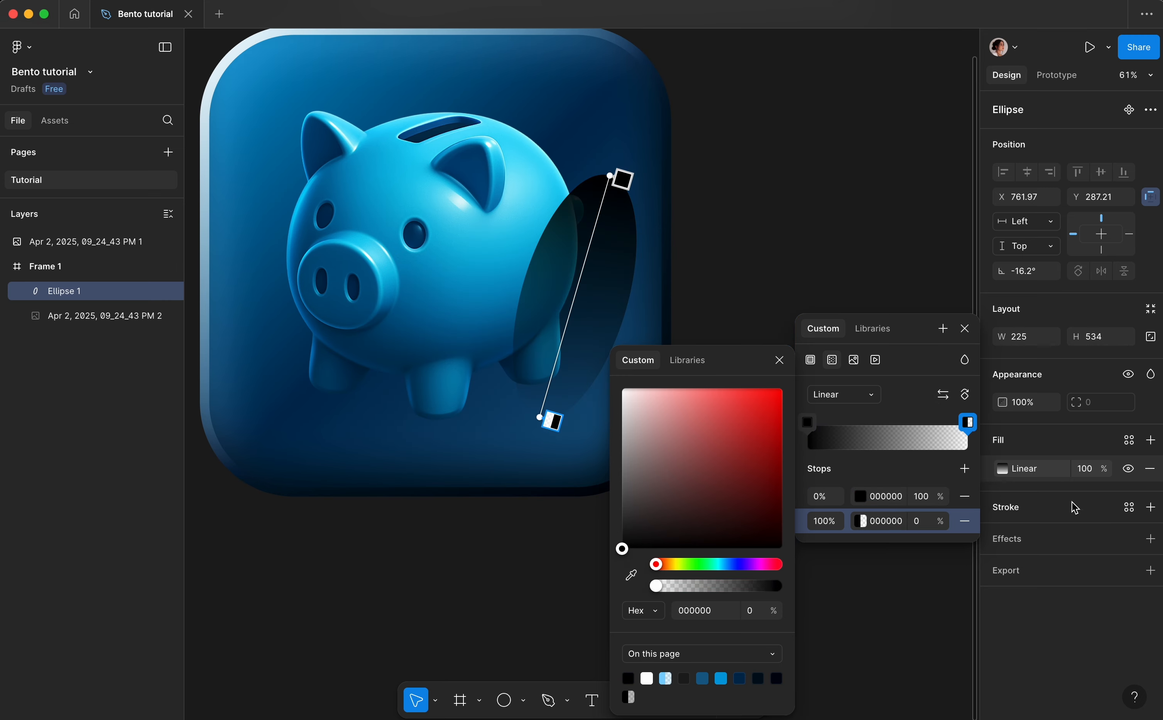
- Add a layer blur to the ellipse and angle its gradient so the black end sits at the pig's lower right
{"action": "left_click", "coordinate": [1151, 538]}
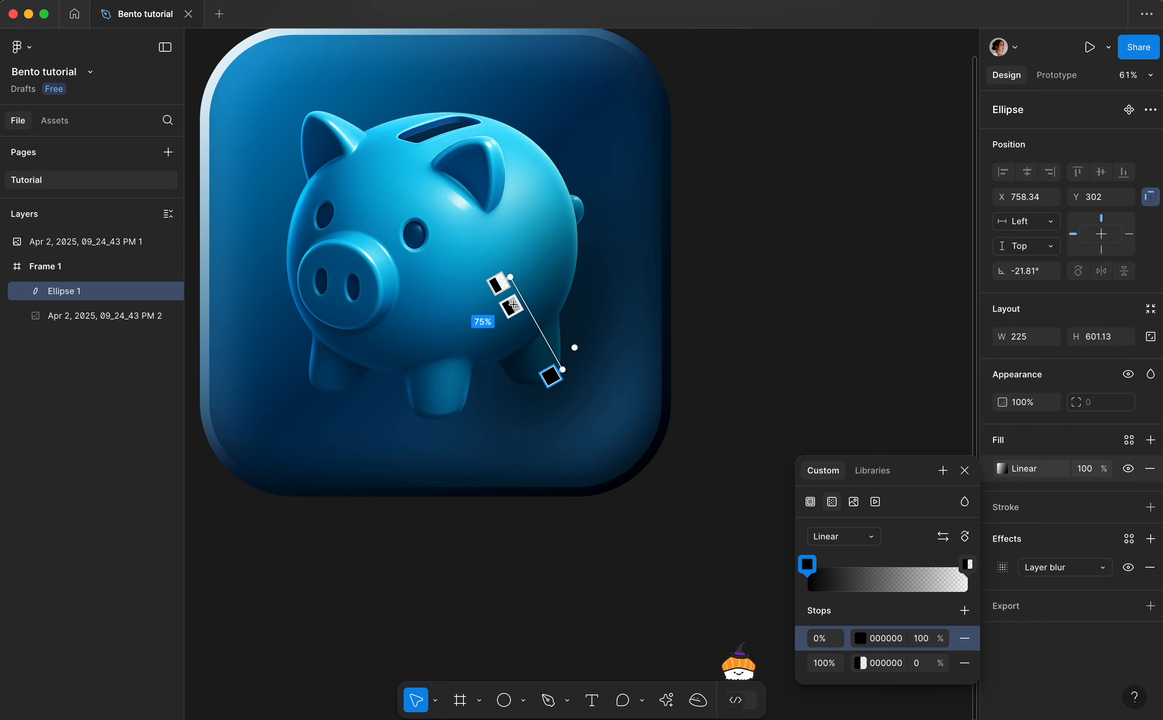
{"action": "left_click_drag", "start_coordinate": [511, 281], "coordinate": [515, 290]}
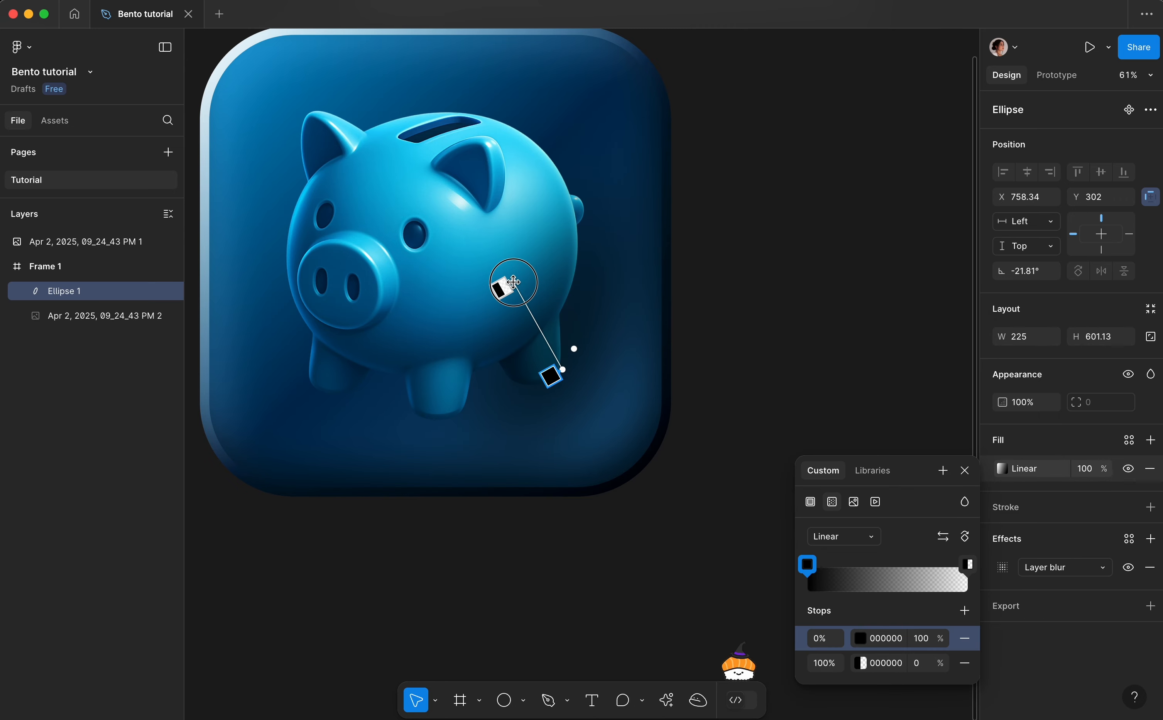
{"action": "mouse_move", "coordinate": [558, 365]}
{"action": "left_mouse_down"}
{"action": "mouse_move", "coordinate": [576, 353]}
{"action": "mouse_move", "coordinate": [568, 375]}
{"action": "left_mouse_up"}
{"action": "left_click", "coordinate": [1003, 567]}
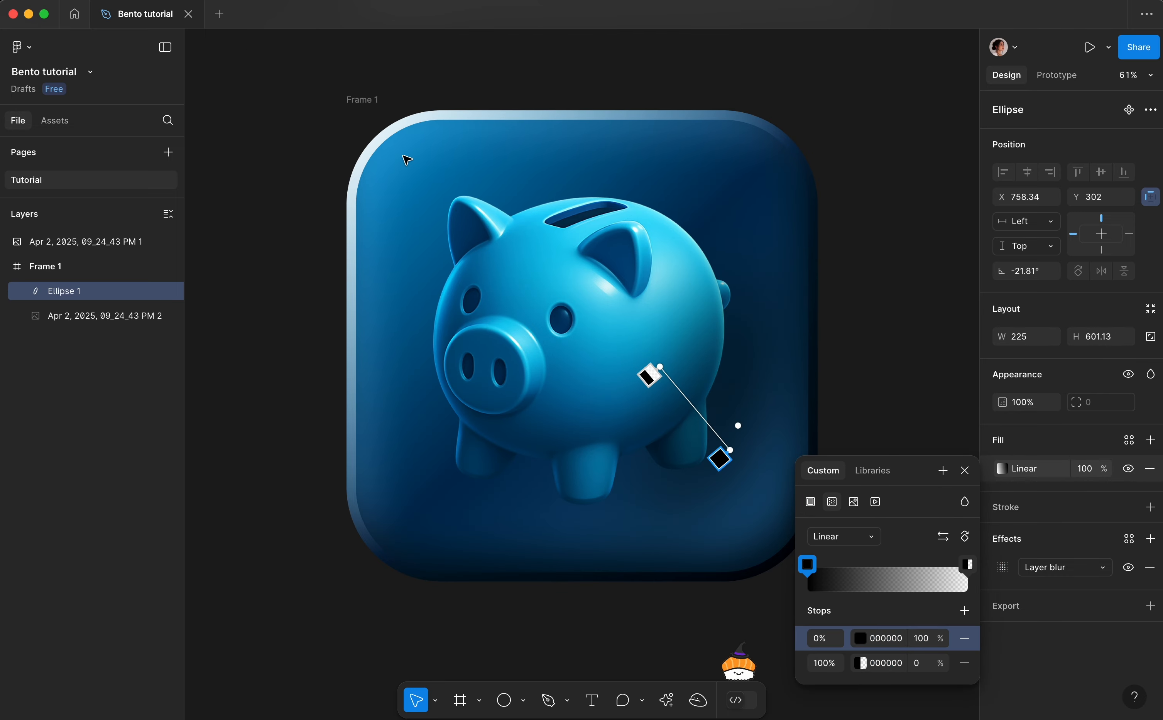
{"action": "key", "text": "Escape"}
- Draw a closed crescent-like highlight about 396 × 404 along the frame's upper-left corner with the Pen tool
{"action": "scroll", "coordinate": [403, 158], "scroll_direction": "up", "scroll_amount": 3}
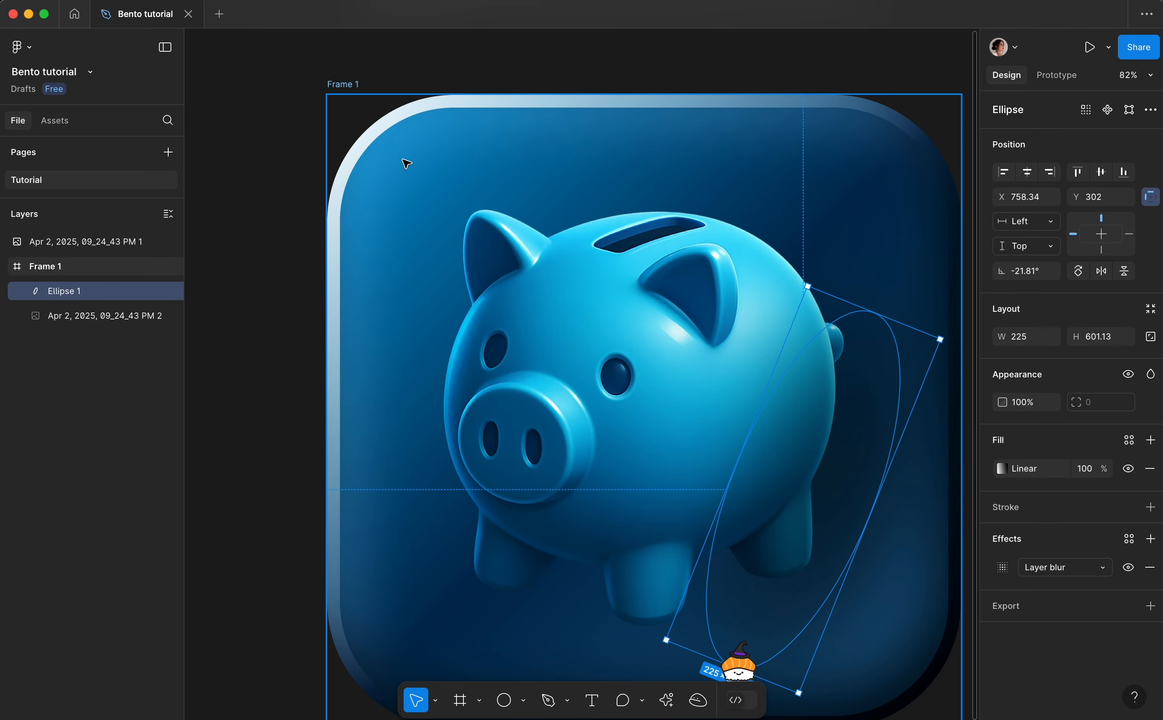
{"action": "left_click", "coordinate": [566, 700]}
{"action": "left_click", "coordinate": [560, 644]}
{"action": "left_click", "coordinate": [596, 134]}
{"action": "left_click_drag", "start_coordinate": [458, 134], "coordinate": [403, 153]}
{"action": "left_click_drag", "start_coordinate": [345, 217], "coordinate": [343, 281]}
{"action": "left_click_drag", "start_coordinate": [368, 375], "coordinate": [370, 398]}
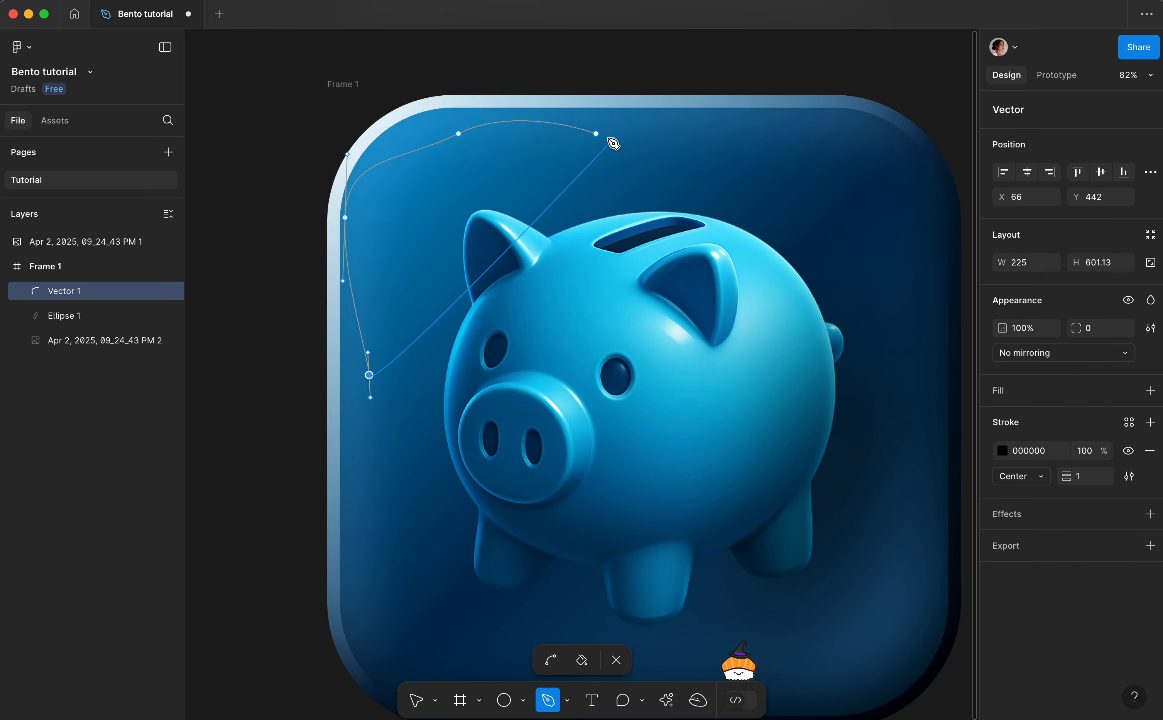
{"action": "left_click", "coordinate": [595, 134]}
- Reshape the highlight's outer curve points with the Bend tool so they follow the frame's rounded corner
{"action": "scroll", "coordinate": [459, 174], "scroll_direction": "up", "scroll_amount": 3}
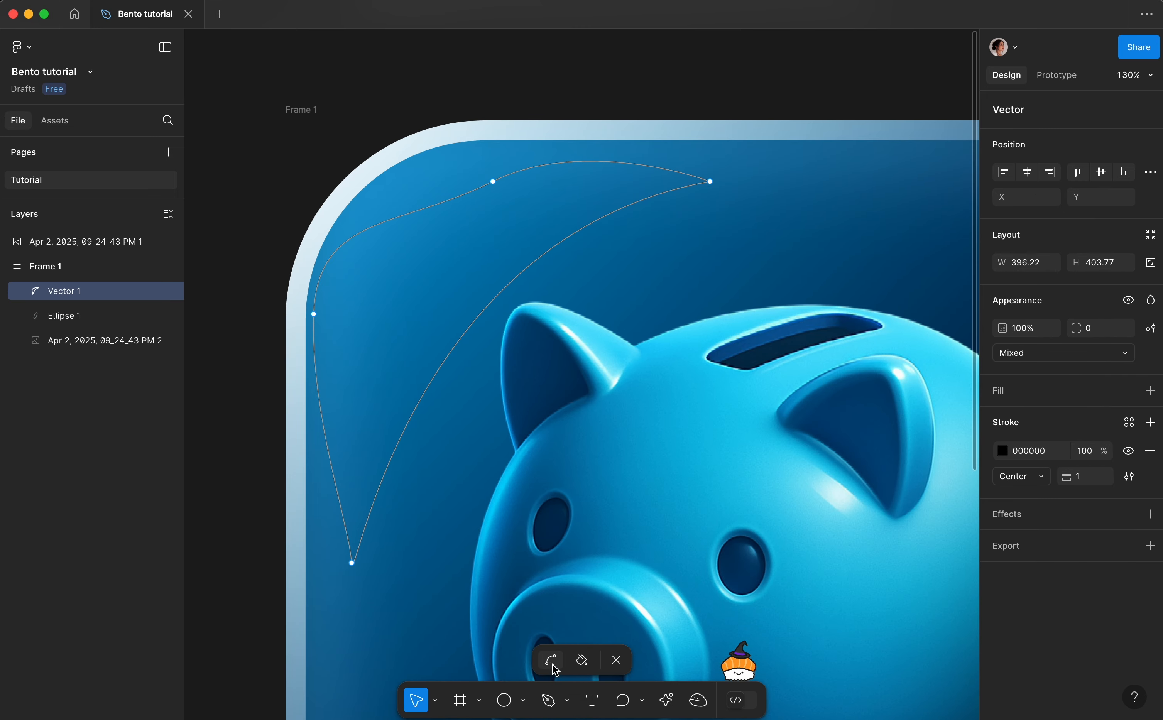
{"action": "left_click", "coordinate": [552, 661]}
{"action": "left_click", "coordinate": [491, 177]}
{"action": "left_click_drag", "start_coordinate": [492, 177], "coordinate": [561, 165]}
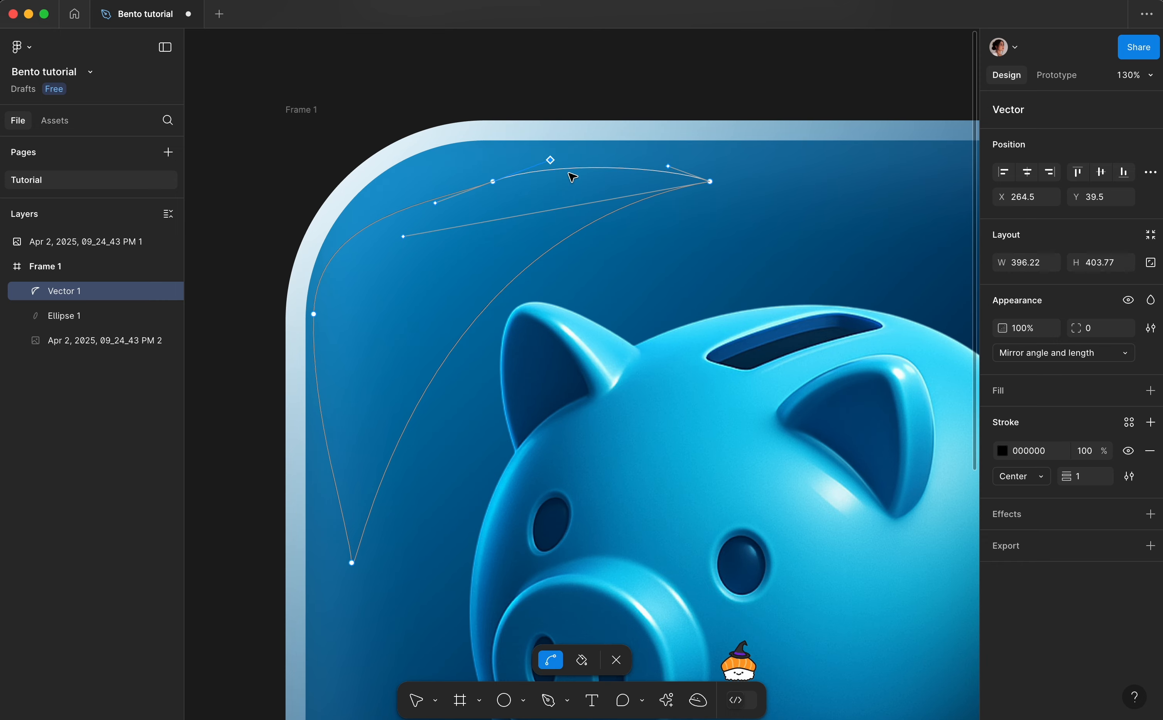
{"action": "mouse_move", "coordinate": [314, 313]}
{"action": "left_mouse_down"}
{"action": "mouse_move", "coordinate": [306, 423]}
{"action": "mouse_move", "coordinate": [302, 408]}
{"action": "left_mouse_up"}
- Remove the highlight shape's black stroke and add a D9D9D9 fill
{"action": "key", "text": "v"}
{"action": "left_click", "coordinate": [1150, 451]}
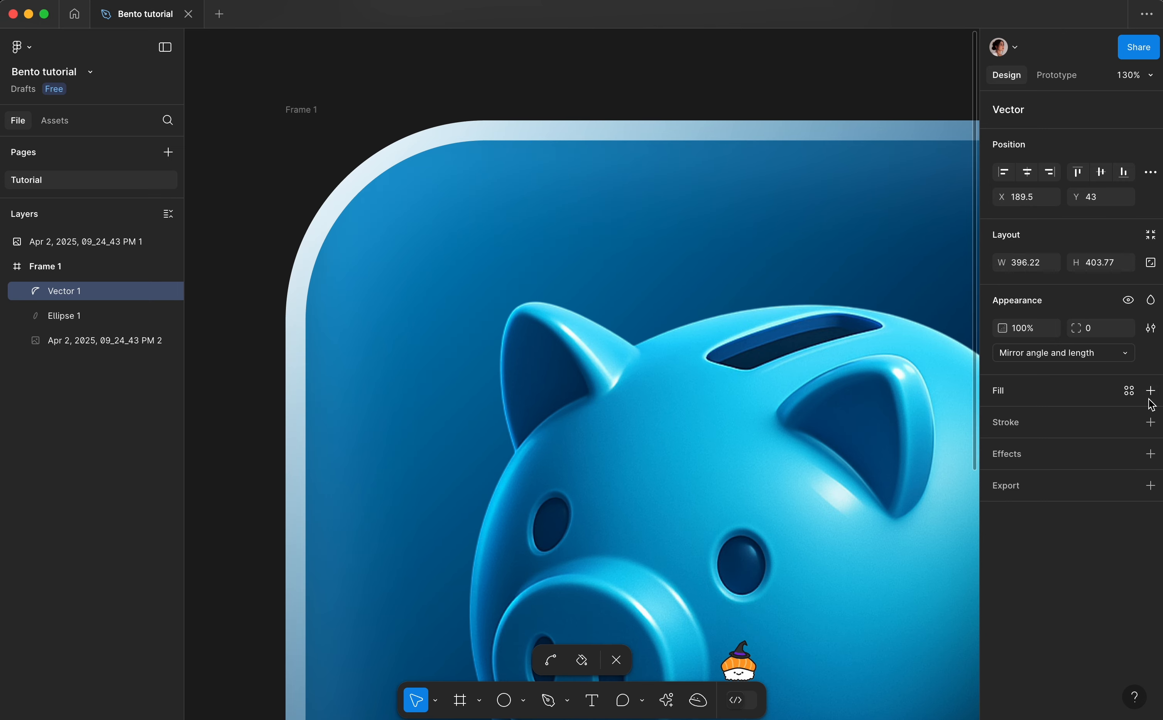
{"action": "left_click", "coordinate": [1151, 392]}
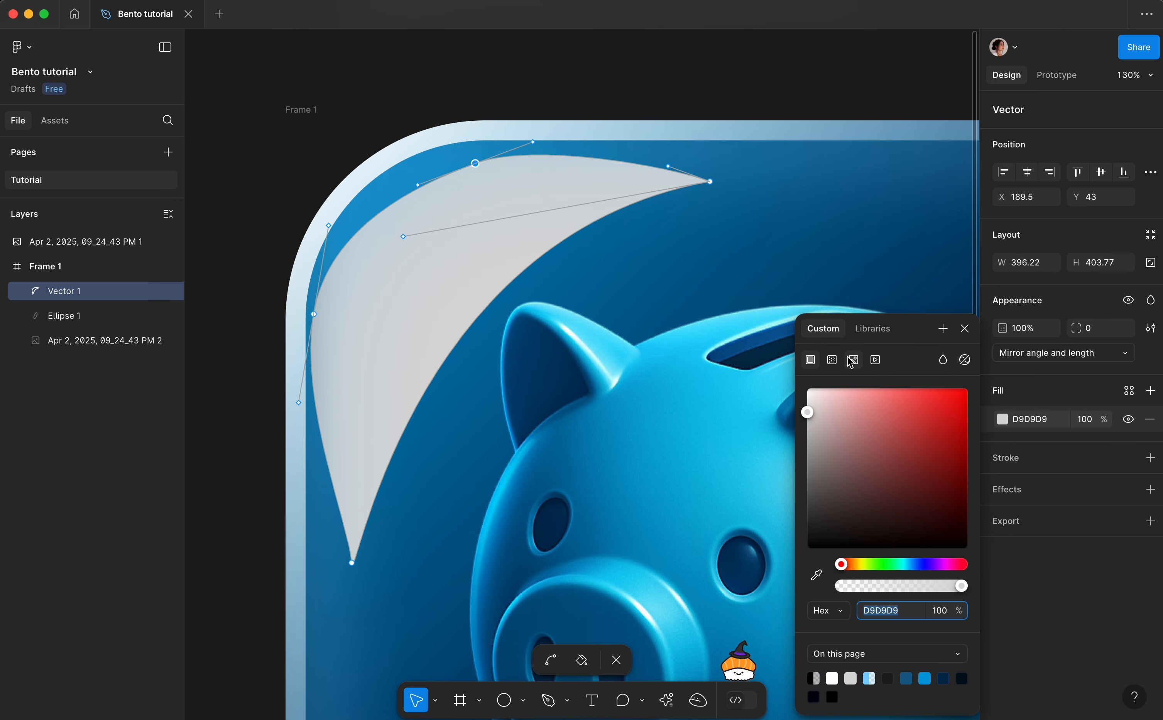
- Give the highlight a linear gradient fill with an added 50% stop coloured 72E7FB, sampled from the pig's ear
{"action": "left_click", "coordinate": [831, 359]}
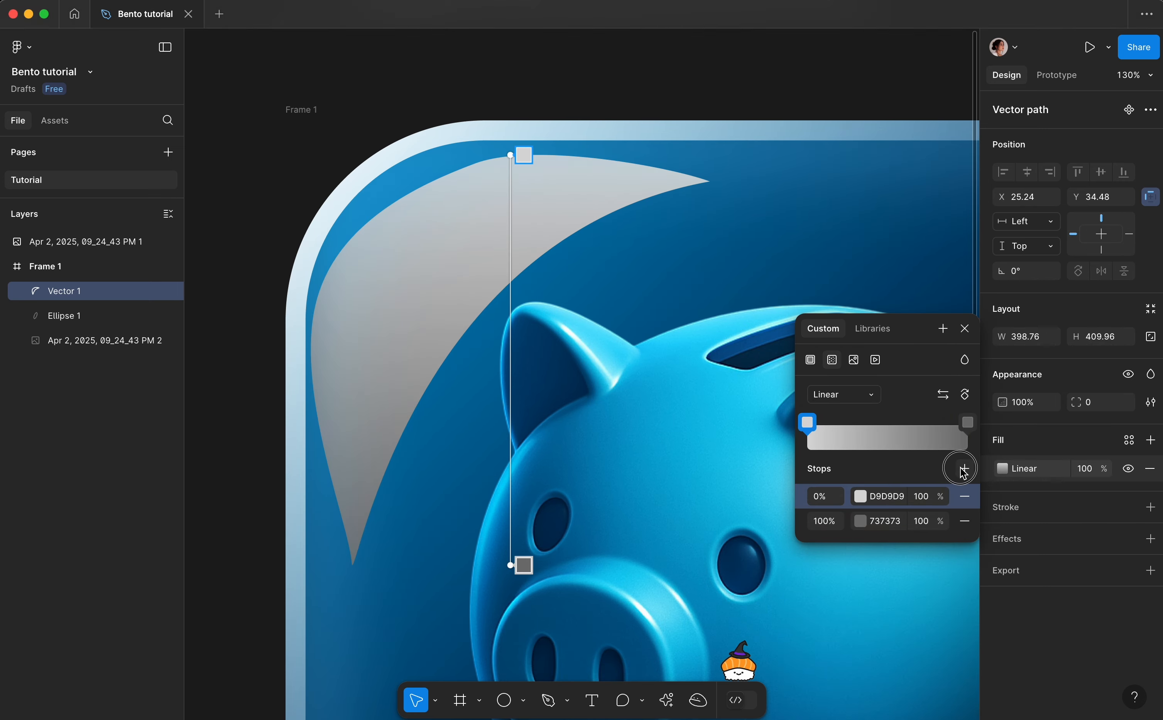
{"action": "left_click", "coordinate": [964, 468]}
{"action": "left_click", "coordinate": [860, 497]}
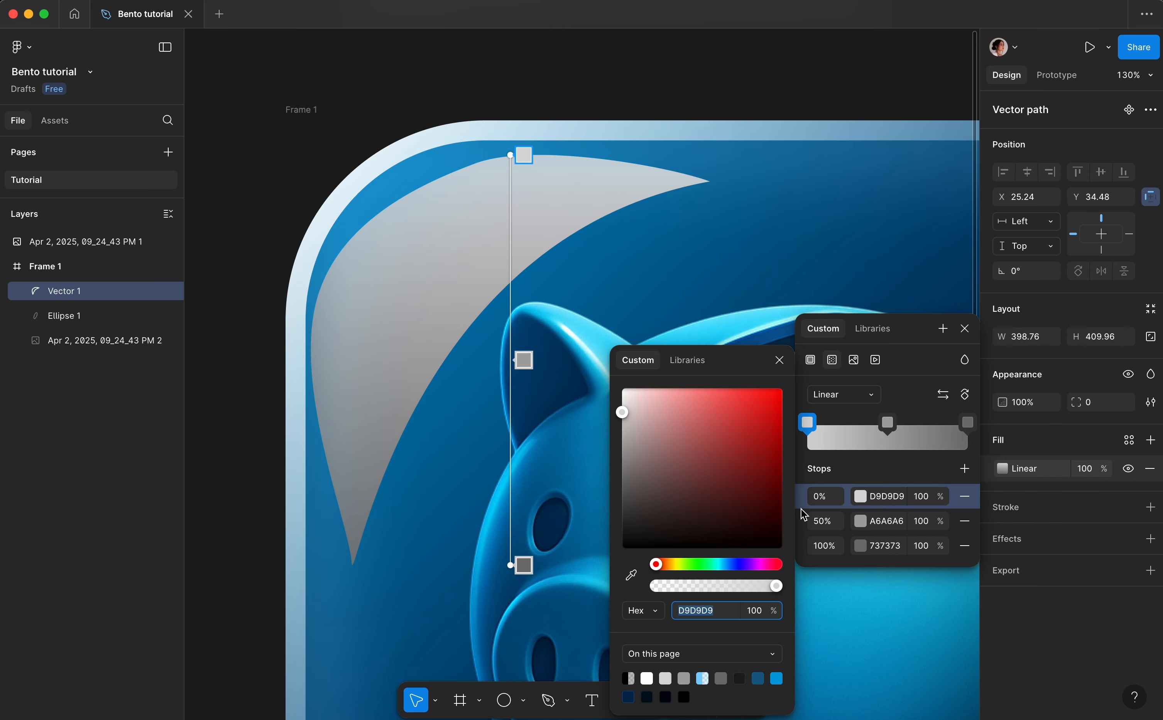
{"action": "left_click", "coordinate": [862, 521]}
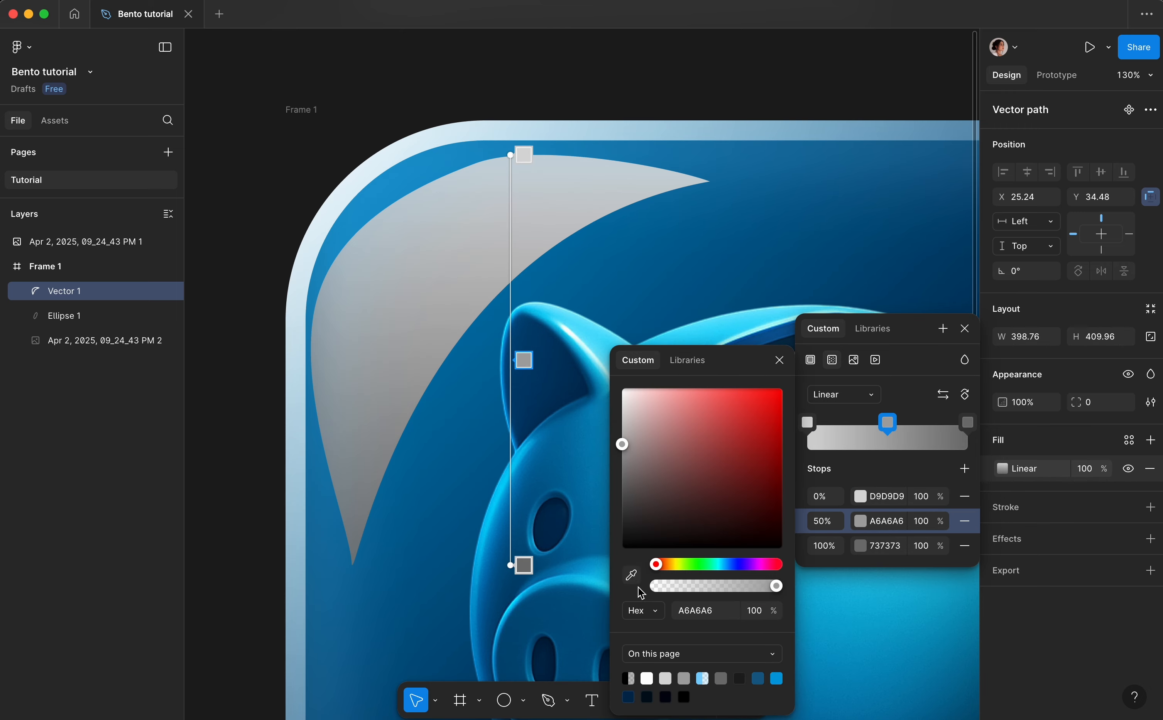
{"action": "key", "text": "i"}
{"action": "scroll", "coordinate": [587, 344], "scroll_direction": "up", "scroll_amount": 10}
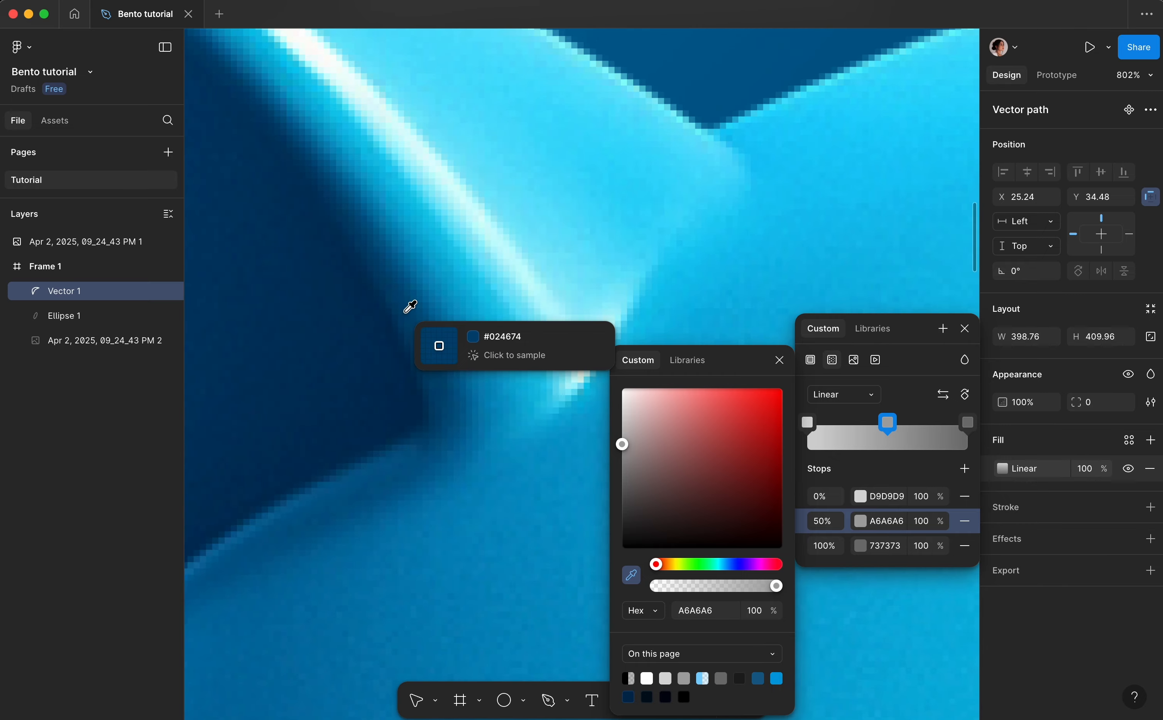
{"action": "left_click", "coordinate": [511, 227]}
{"action": "scroll", "coordinate": [511, 226], "scroll_direction": "down", "scroll_amount": 10}
- Copy the cyan from the middle gradient stop to the outer stops and set their opacity to 0%
{"action": "left_click", "coordinate": [893, 526]}
{"action": "key", "text": "super+c"}
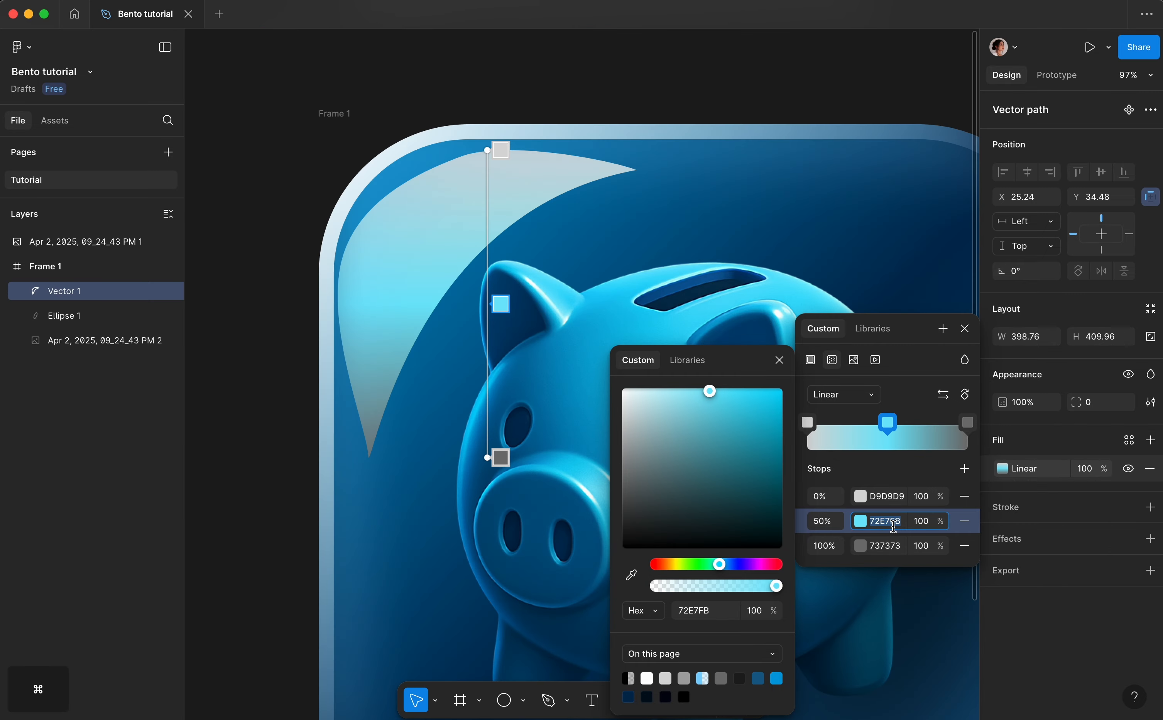
{"action": "left_click", "coordinate": [899, 497]}
{"action": "key", "text": "super+v"}
{"action": "left_click", "coordinate": [927, 496]}
{"action": "type", "text": "0"}
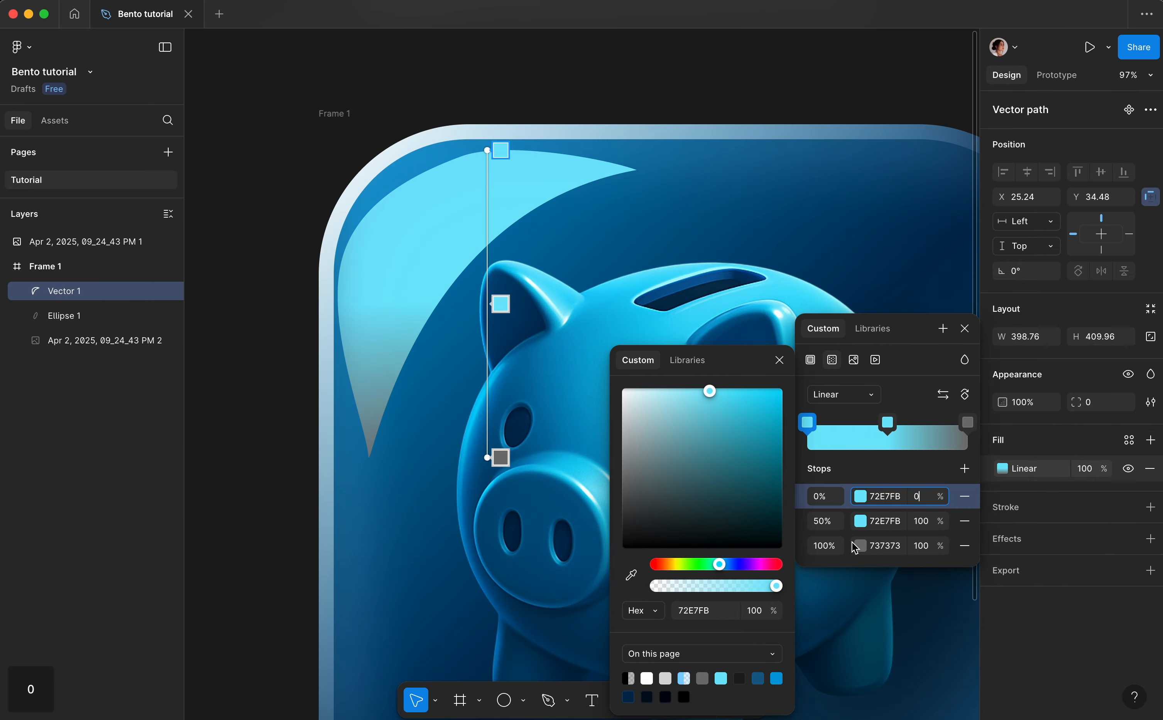
{"action": "left_click", "coordinate": [872, 549]}
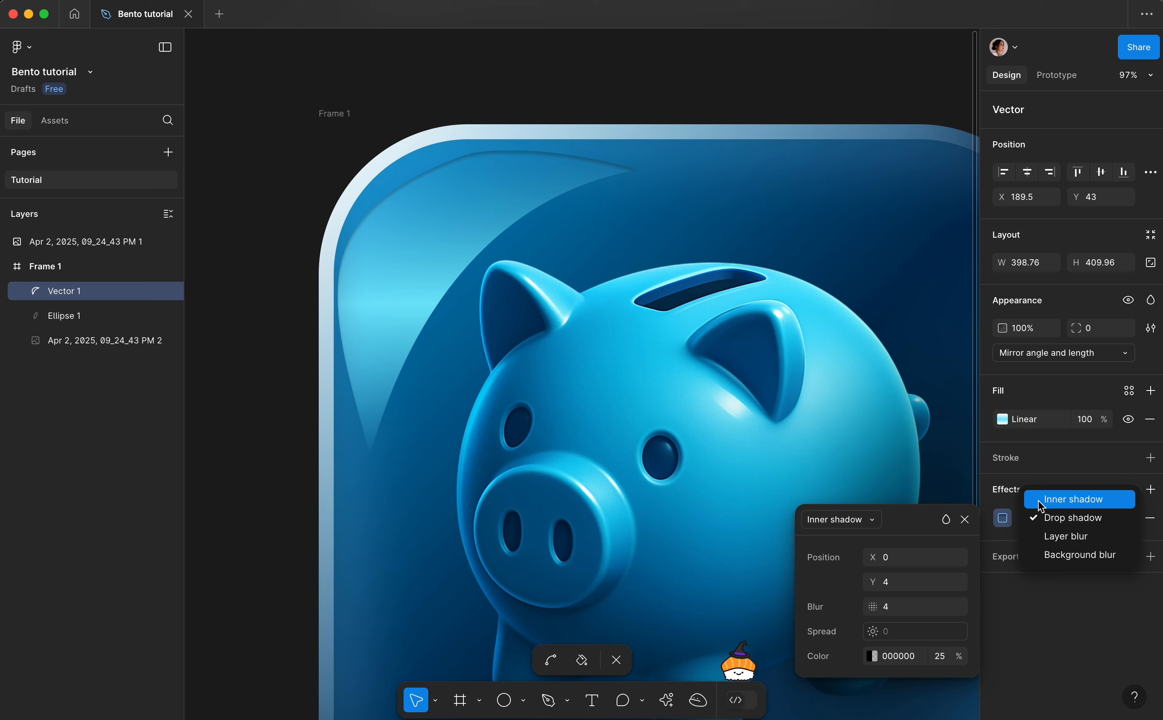
- Add a layer blur of 80 to the highlight shape and leave vector editing
{"action": "left_click", "coordinate": [1045, 537]}
{"action": "left_click", "coordinate": [919, 555]}
{"action": "type", "text": "80"}
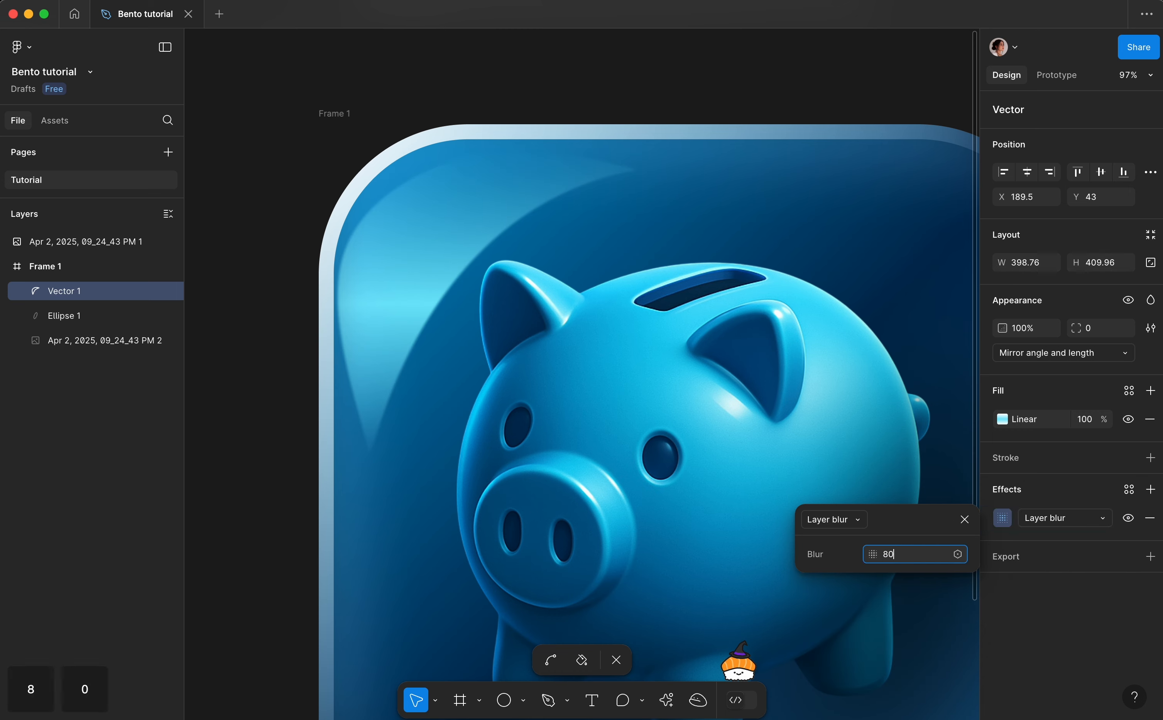
{"action": "key", "text": "Return"}
{"action": "left_click", "coordinate": [354, 301]}
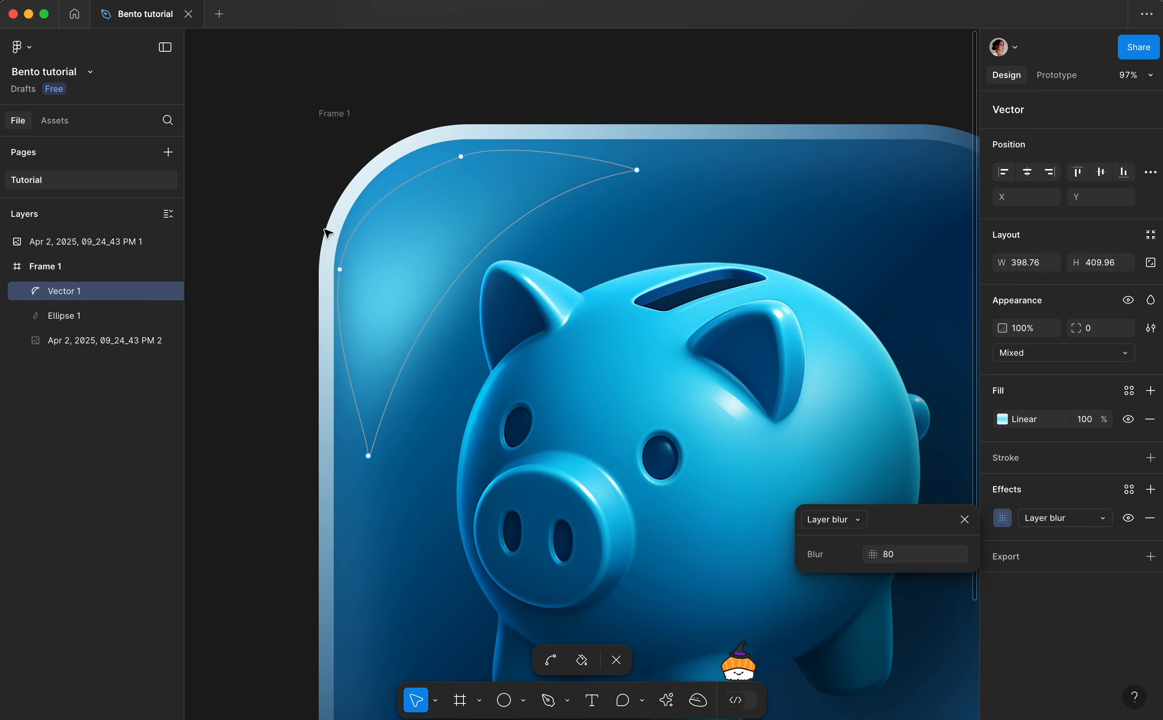
{"action": "key", "text": "Escape"}
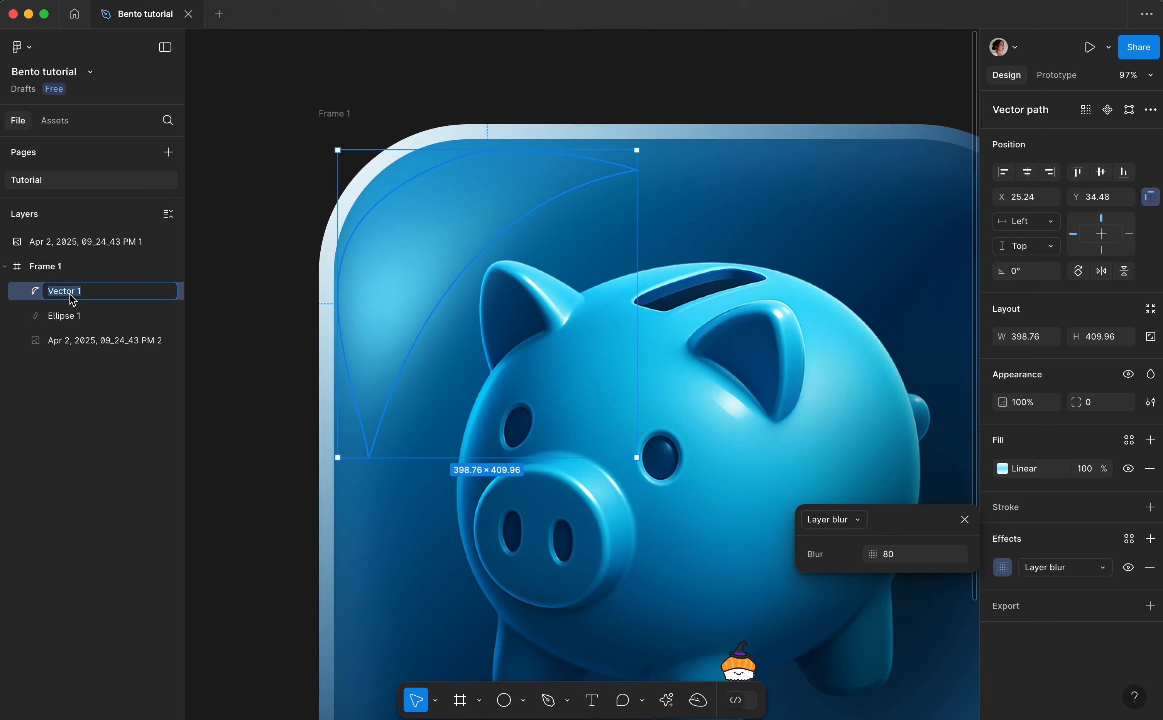
- Rename the highlight layer as 01 and duplicate it
{"action": "type", "text": "01"}
{"action": "key", "text": "Return"}
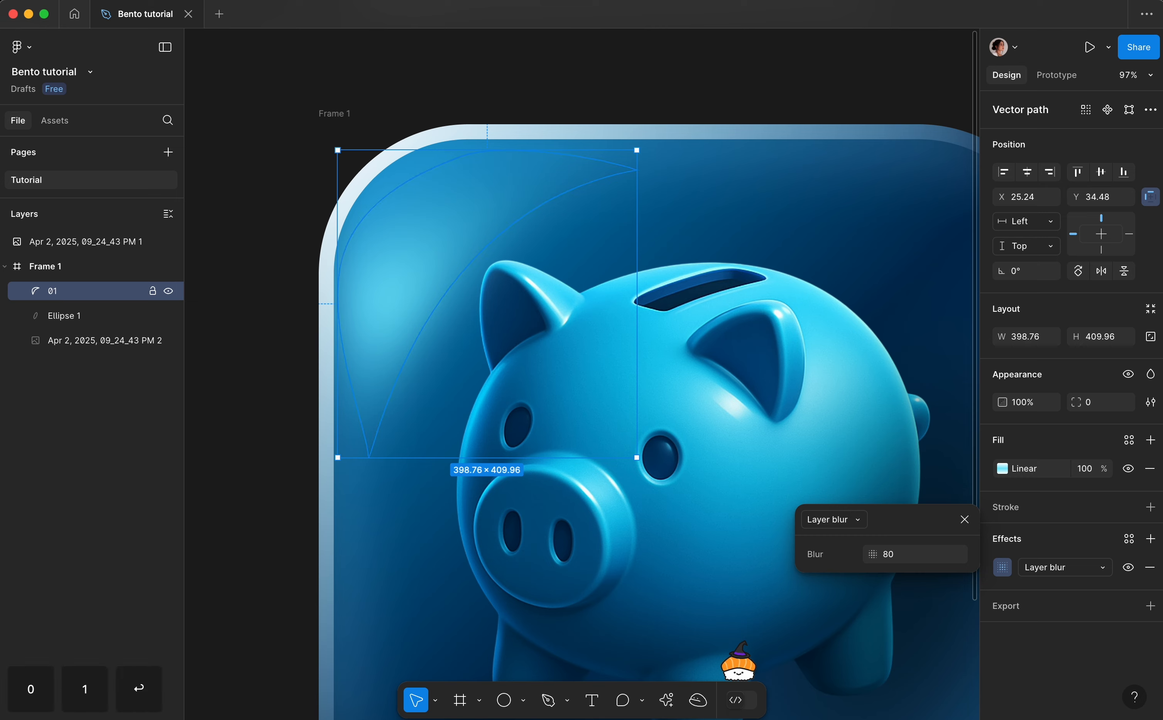
{"action": "key", "text": "super+d"}
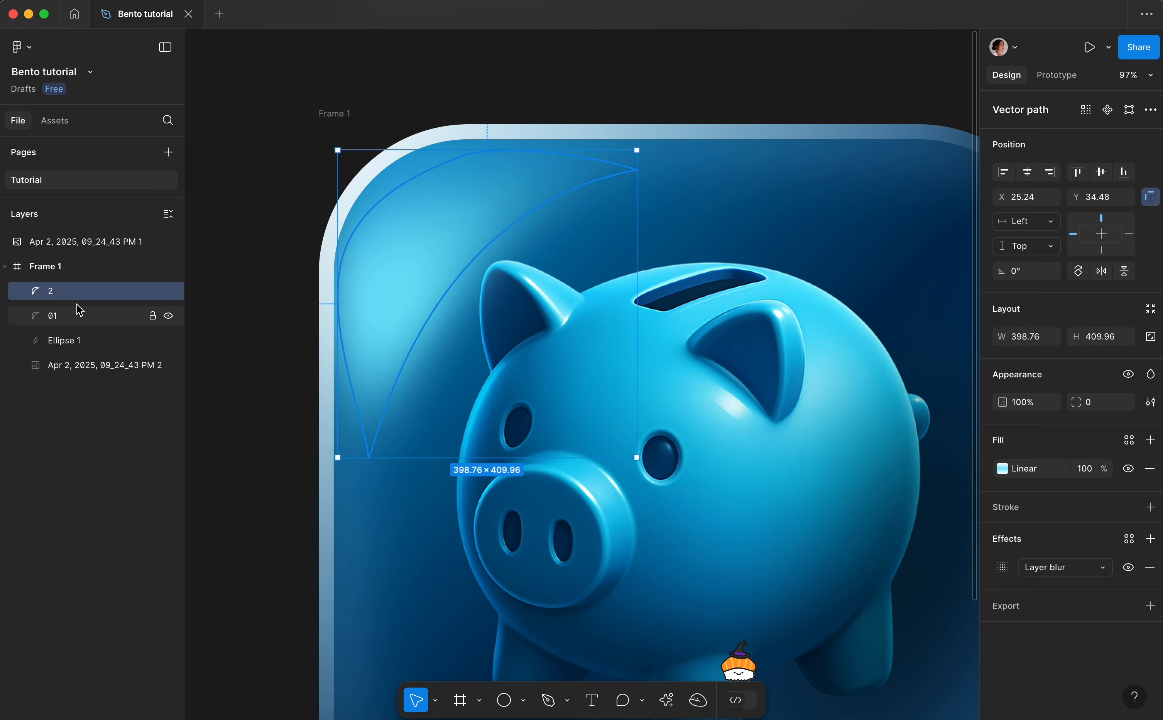
- Lighten the duplicate highlight's middle gradient stop to 8AEEFF and set its layer blur to 60
{"action": "left_click", "coordinate": [1002, 469]}
{"action": "left_click", "coordinate": [865, 663]}
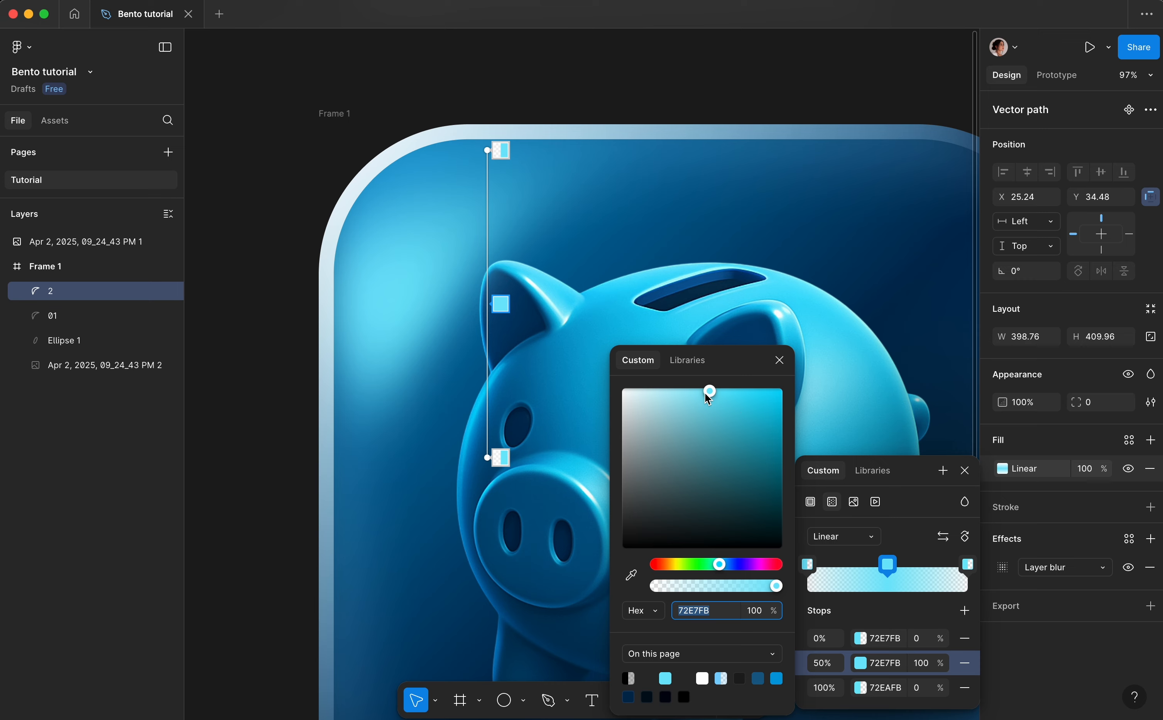
{"action": "left_click", "coordinate": [1002, 567]}
{"action": "type", "text": "60"}
{"action": "key", "text": "Return"}
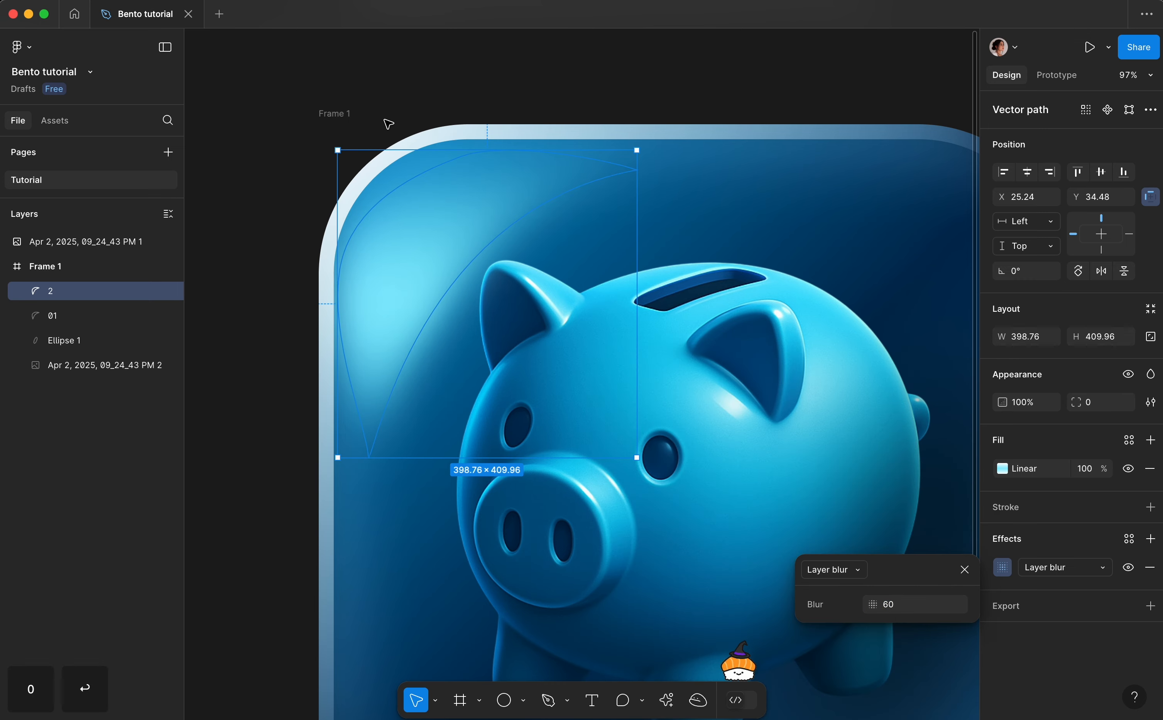
- Shrink the second highlight to about 369 × 379 and duplicate it in the frame's upper-left corner
{"action": "left_click_drag", "start_coordinate": [402, 145], "coordinate": [416, 163]}
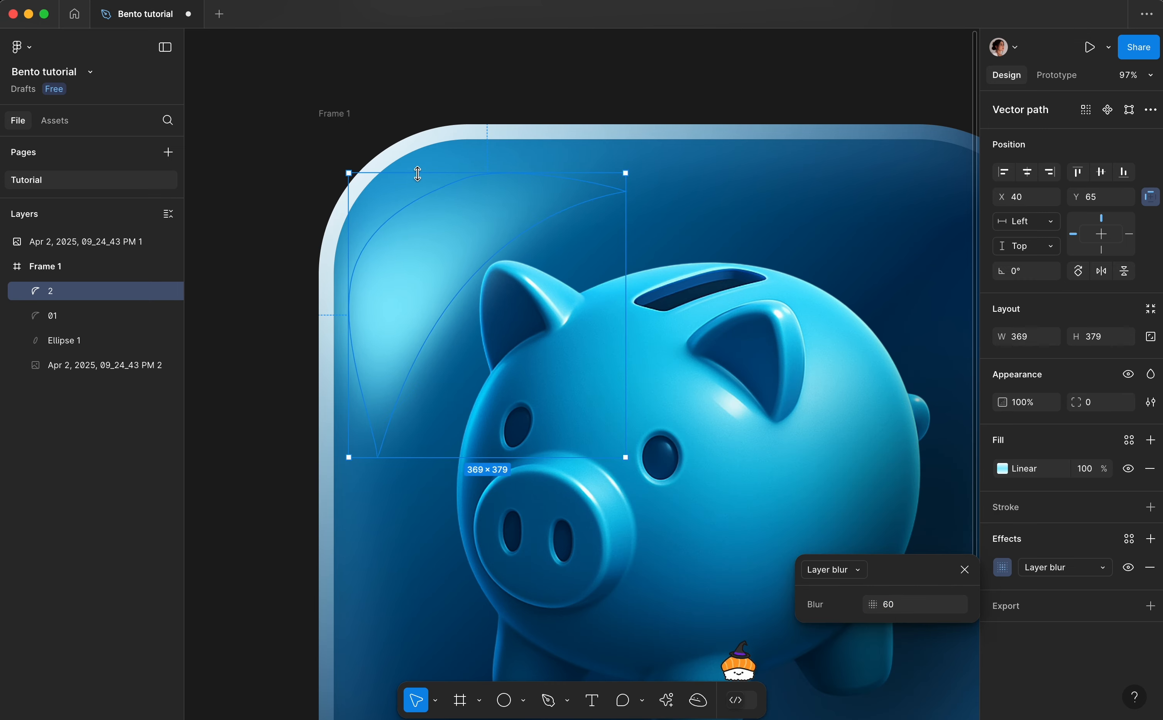
{"action": "key", "text": "d"}
{"action": "key", "text": "super+d"}
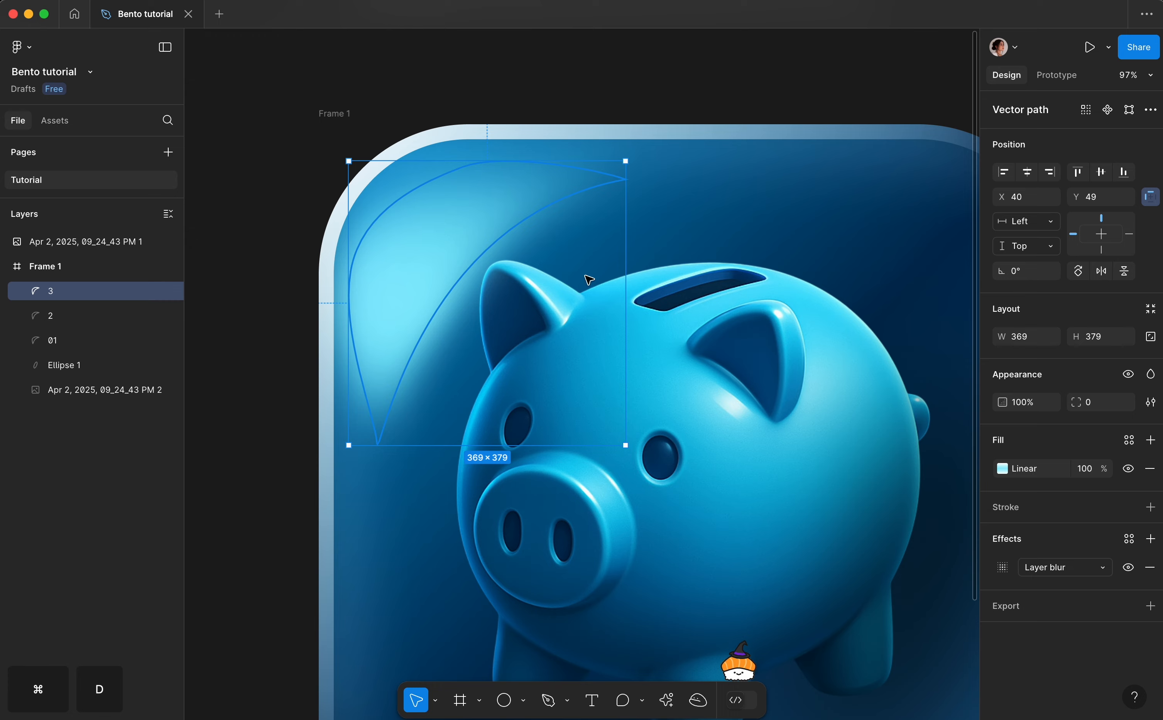
- Lighten the third highlight's middle gradient stop to A6F2FF, with a layer blur of 40 and a size of about 301 × 309
{"action": "left_click", "coordinate": [1025, 467]}
{"action": "left_click", "coordinate": [860, 662]}
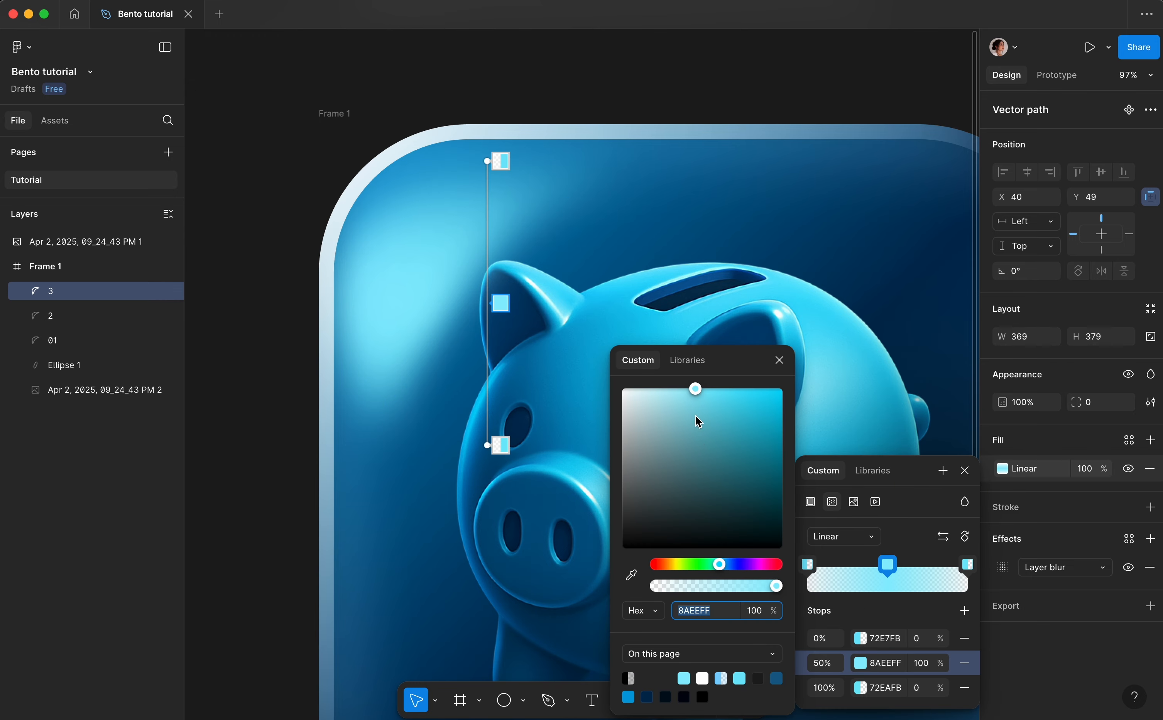
{"action": "left_click", "coordinate": [1003, 567]}
{"action": "type", "text": "40"}
{"action": "key", "text": "Return"}
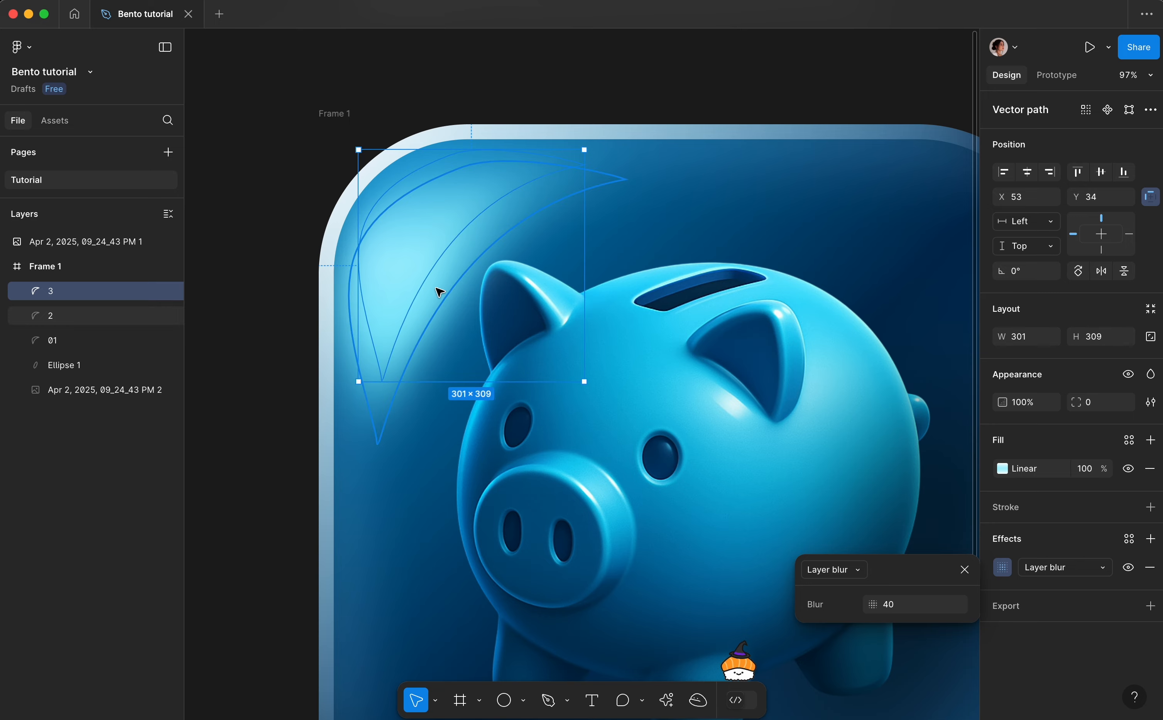
- Duplicate the third highlight and give the copy a C6F7FF middle gradient stop and a layer blur of 20
{"action": "key", "text": "super+d"}
{"action": "left_click", "coordinate": [1025, 468]}
{"action": "left_click", "coordinate": [861, 661]}
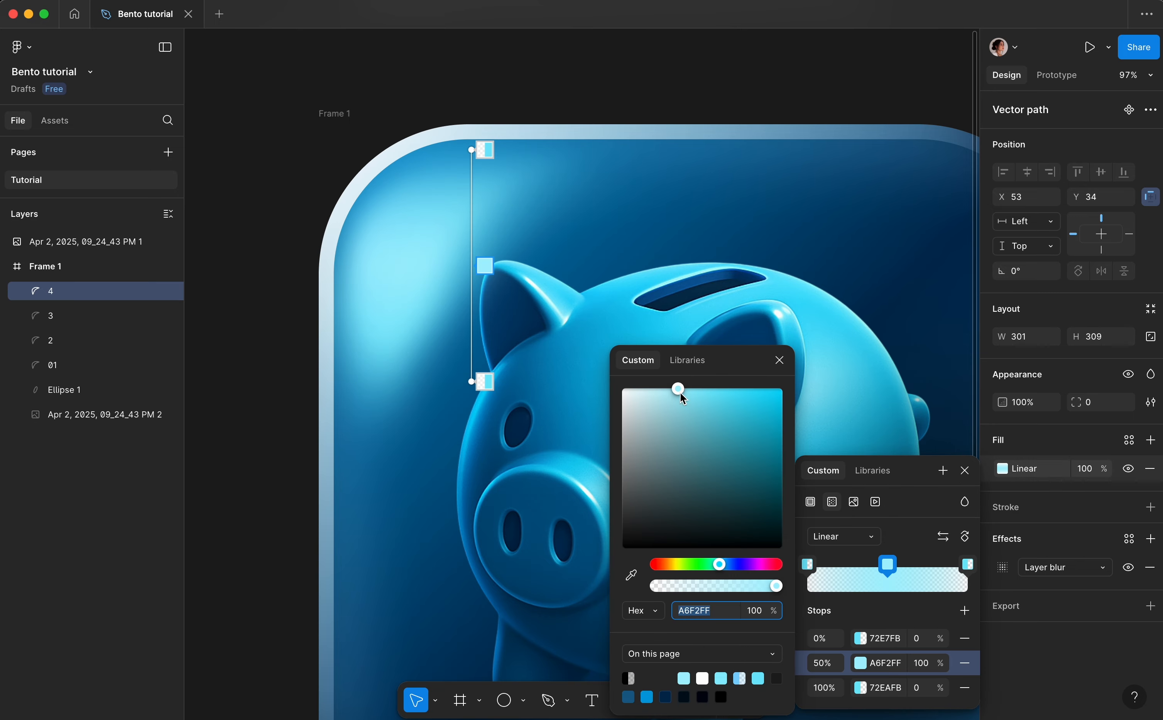
{"action": "left_click_drag", "start_coordinate": [680, 392], "coordinate": [658, 388]}
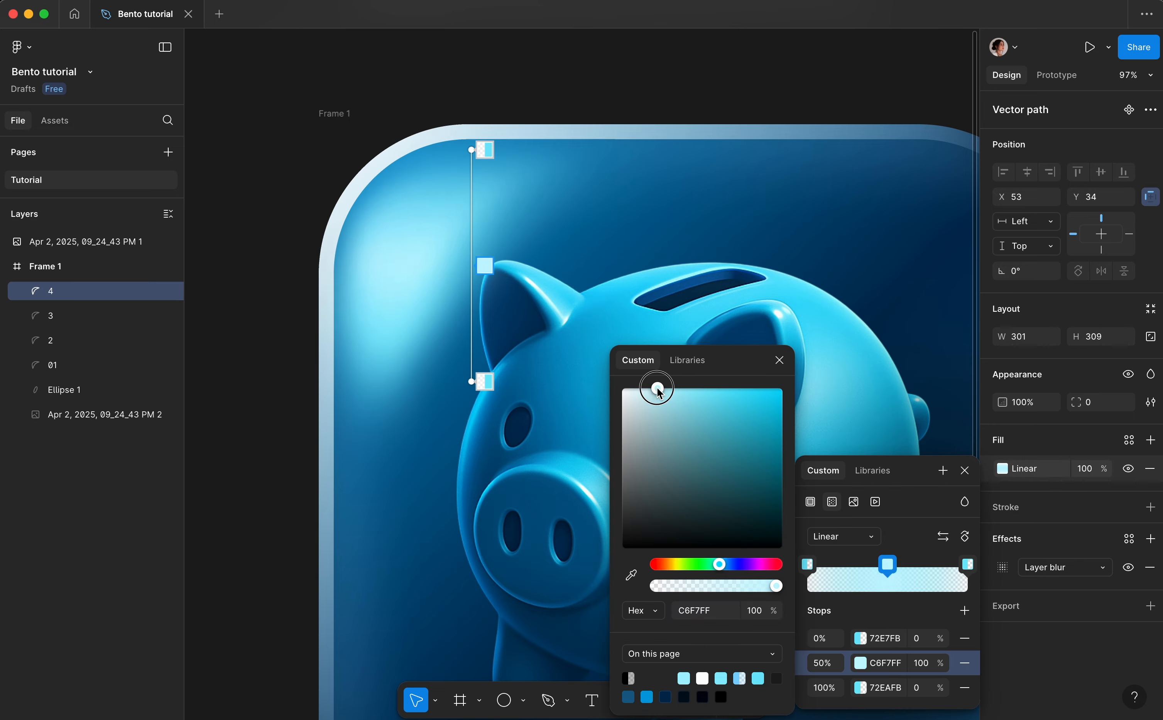
{"action": "type", "text": "20"}
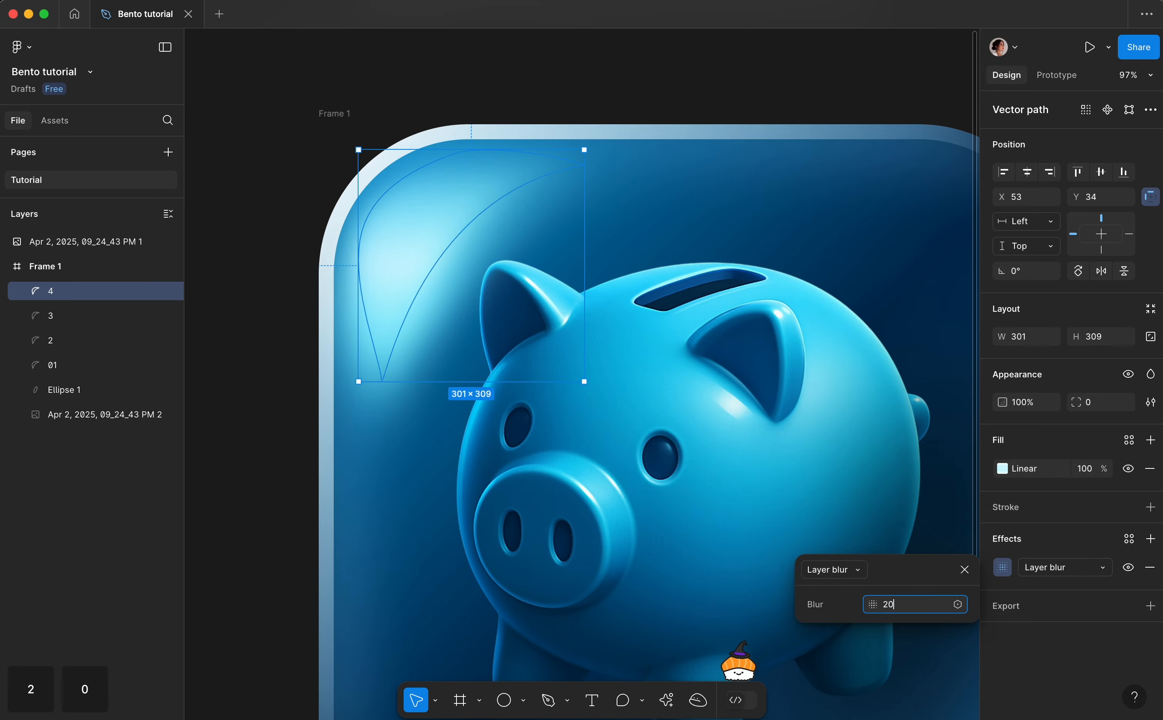
{"action": "key", "text": "Return"}
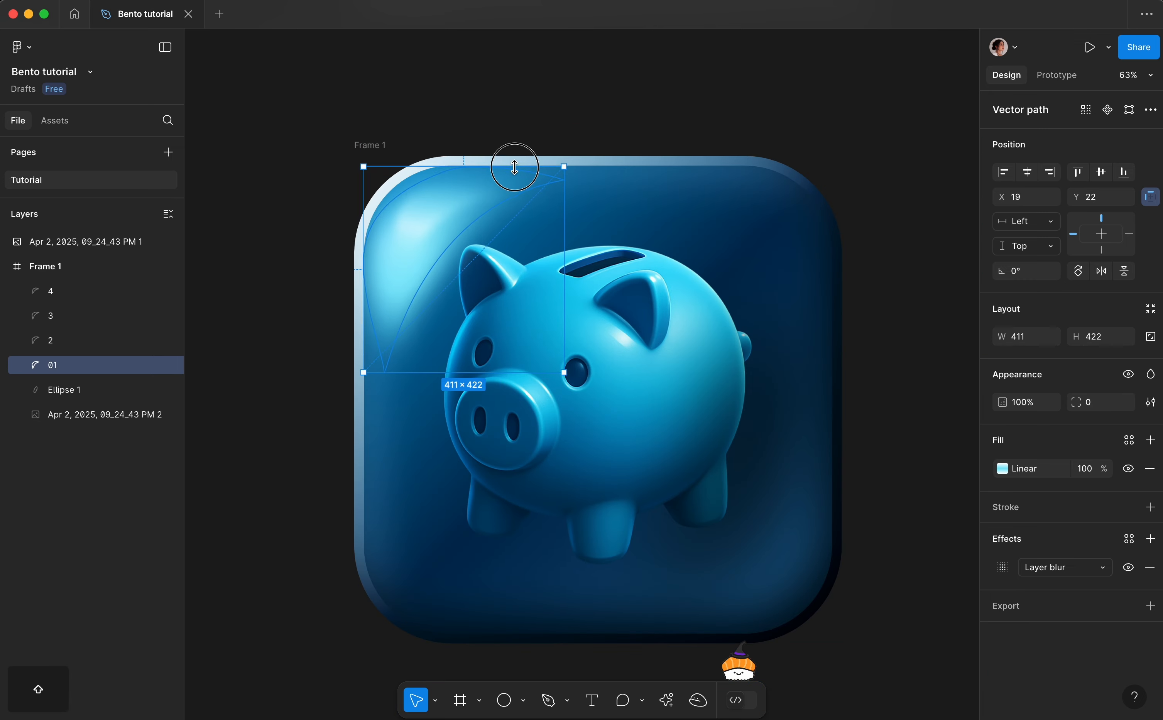
- Enlarge highlight layer 01 to about 433 × 444 over the frame's corner and set its layer blur to 100
{"action": "left_click_drag", "start_coordinate": [515, 167], "coordinate": [516, 158]}
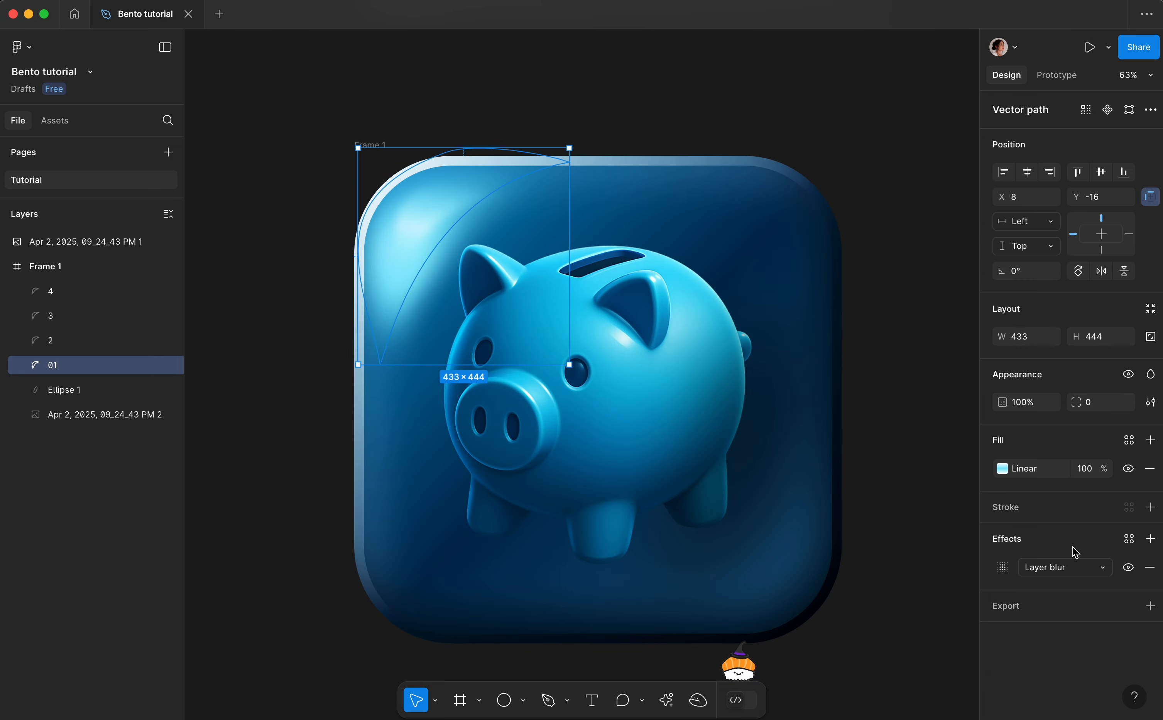
{"action": "left_click", "coordinate": [1008, 572]}
{"action": "type", "text": "100"}
{"action": "key", "text": "Return"}
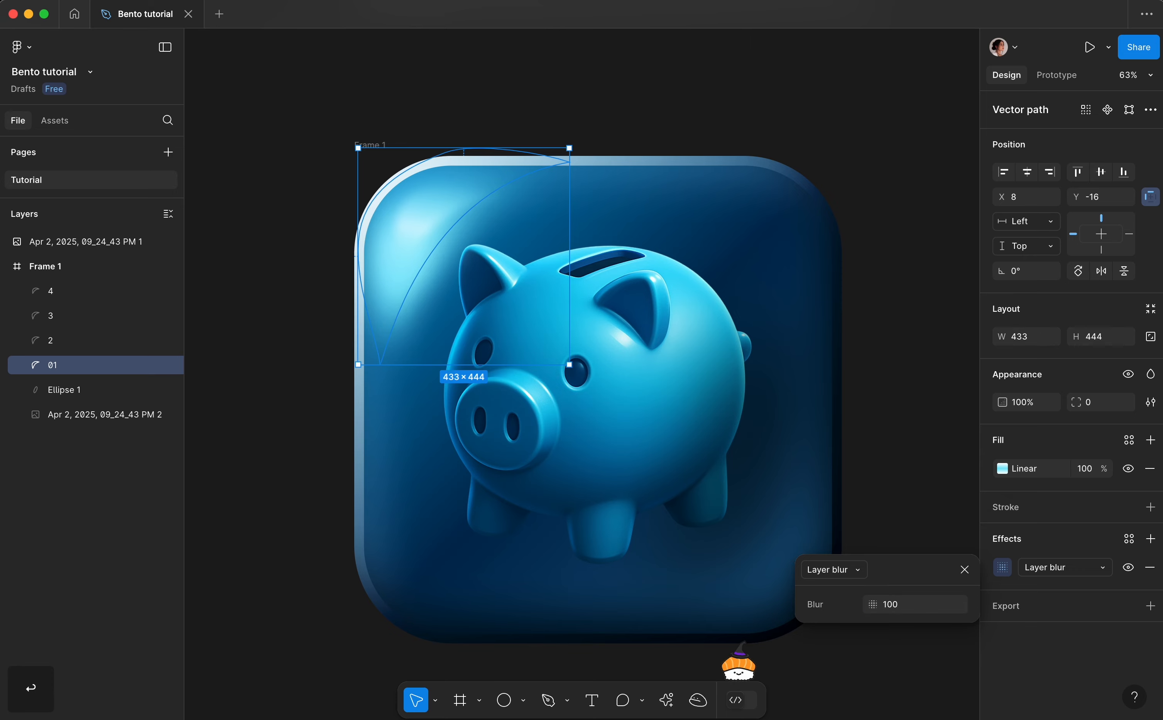
- Rename the piggy bank frame as Icon
{"action": "left_click", "coordinate": [46, 266]}
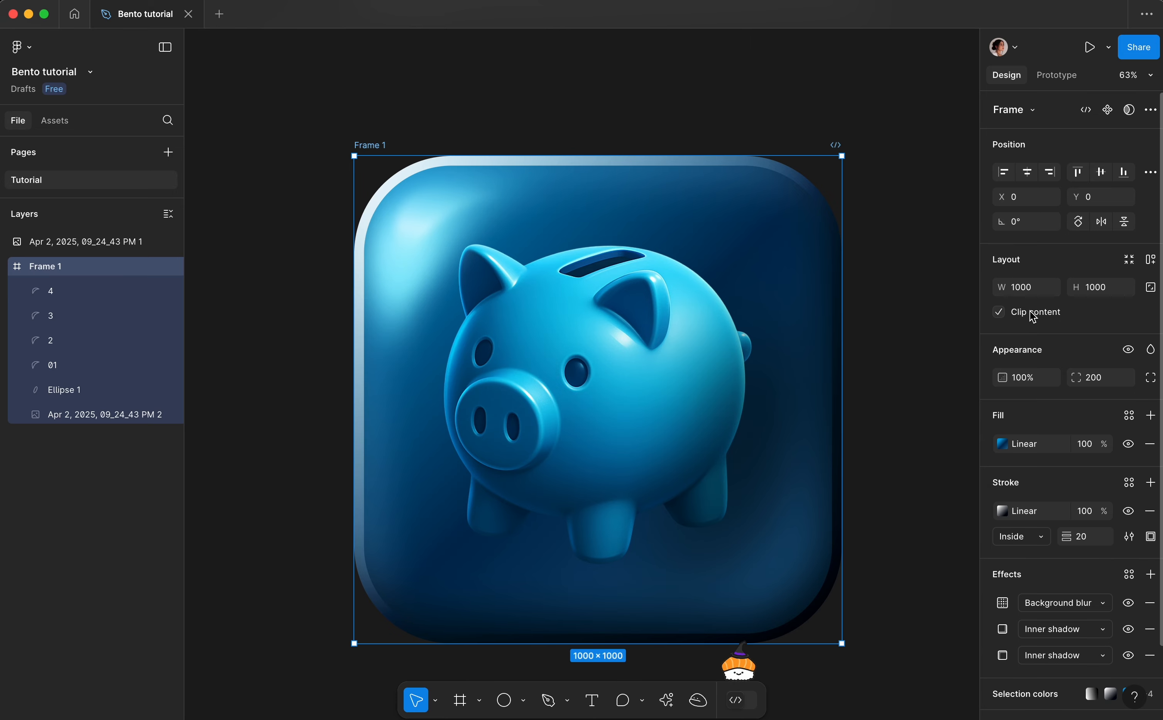
{"action": "type", "text": "Icon"}
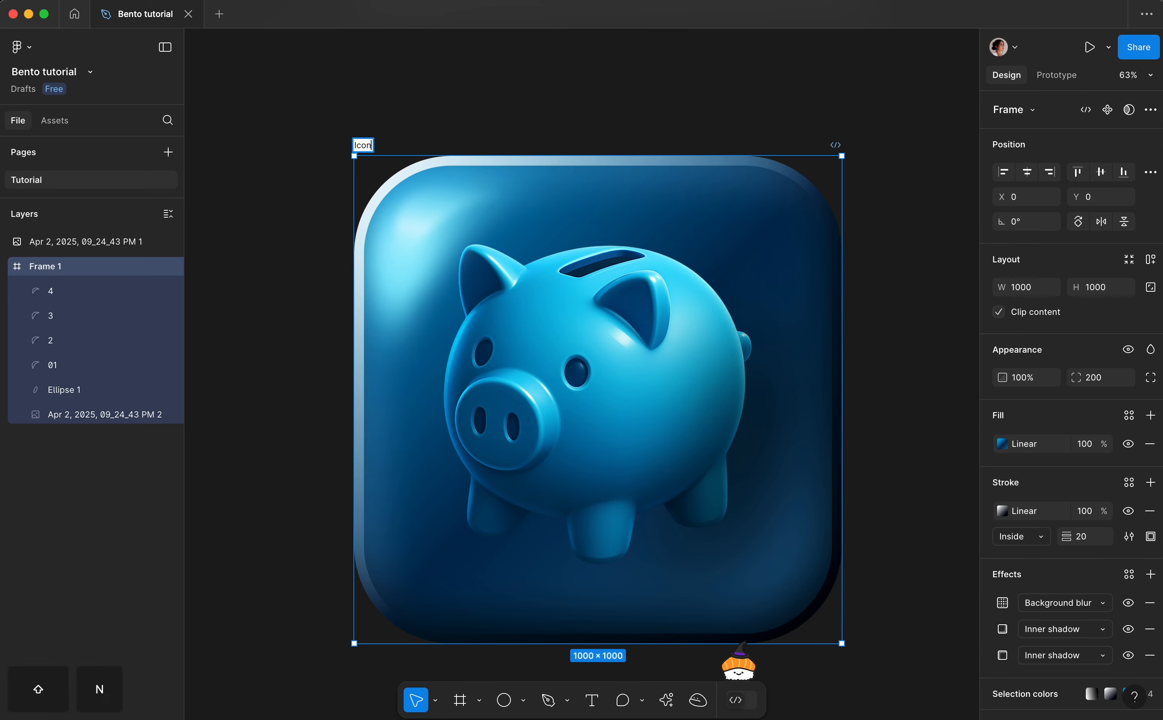
{"action": "key", "text": "Return"}
{"action": "left_click", "coordinate": [440, 103]}
- Create a new 1080 × 1350 frame on the empty canvas beside the Icon frame
{"action": "scroll", "coordinate": [440, 104], "scroll_direction": "down", "scroll_amount": 3}
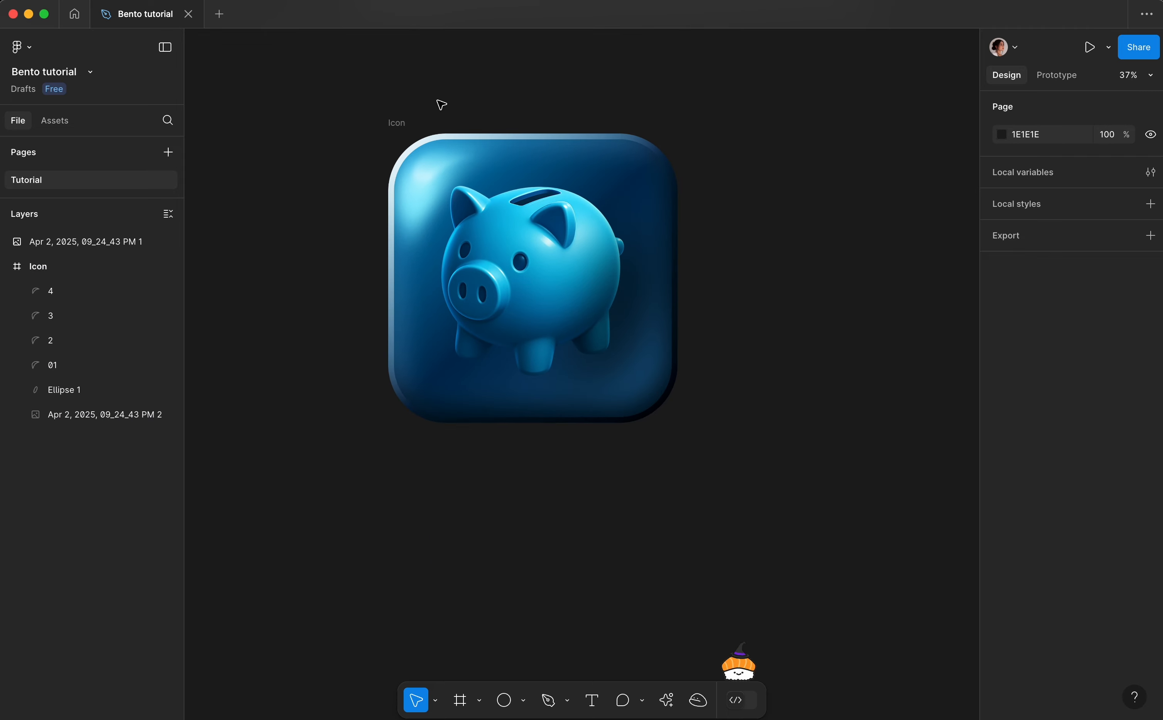
{"action": "scroll", "coordinate": [521, 545], "scroll_direction": "up", "scroll_amount": 2}
{"action": "scroll", "coordinate": [520, 544], "scroll_direction": "down", "scroll_amount": 5}
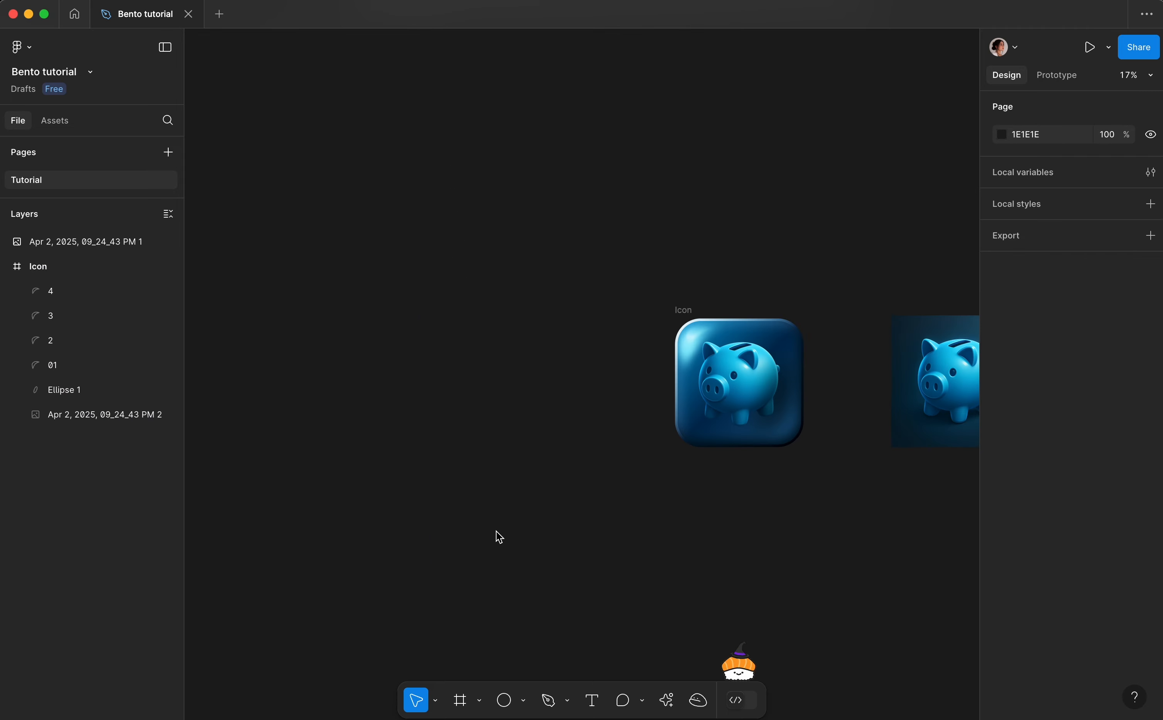
{"action": "left_click", "coordinate": [463, 699]}
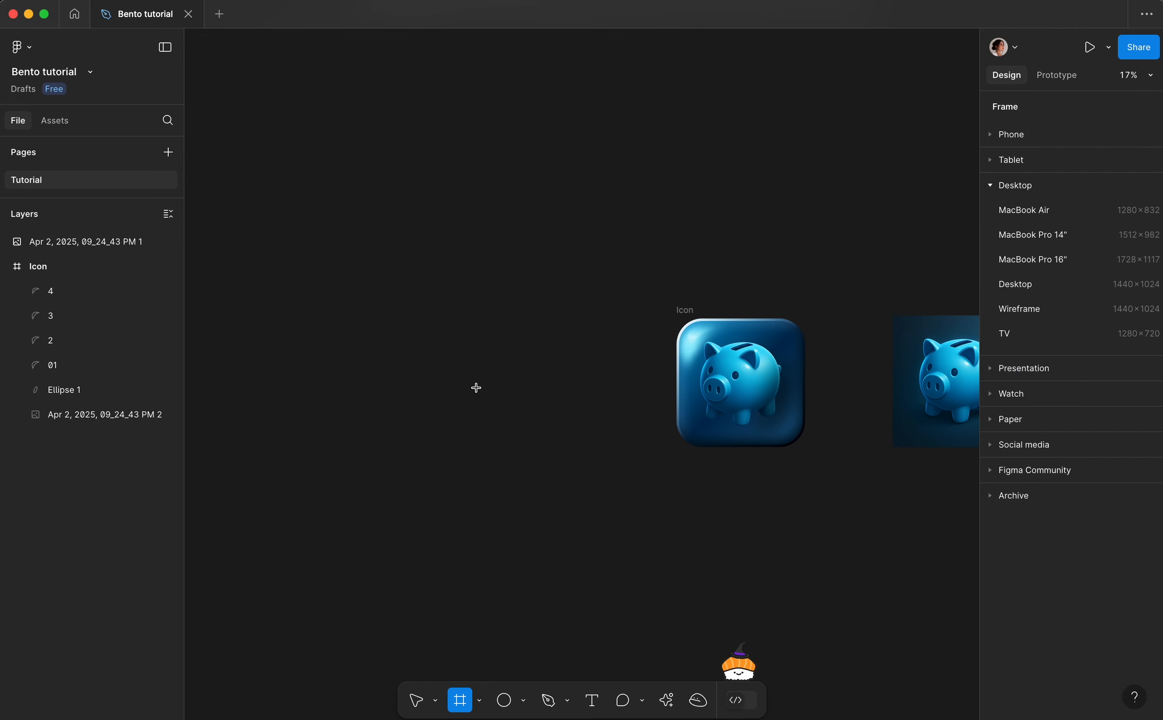
{"action": "left_click", "coordinate": [476, 388]}
{"action": "type", "text": "1080"}
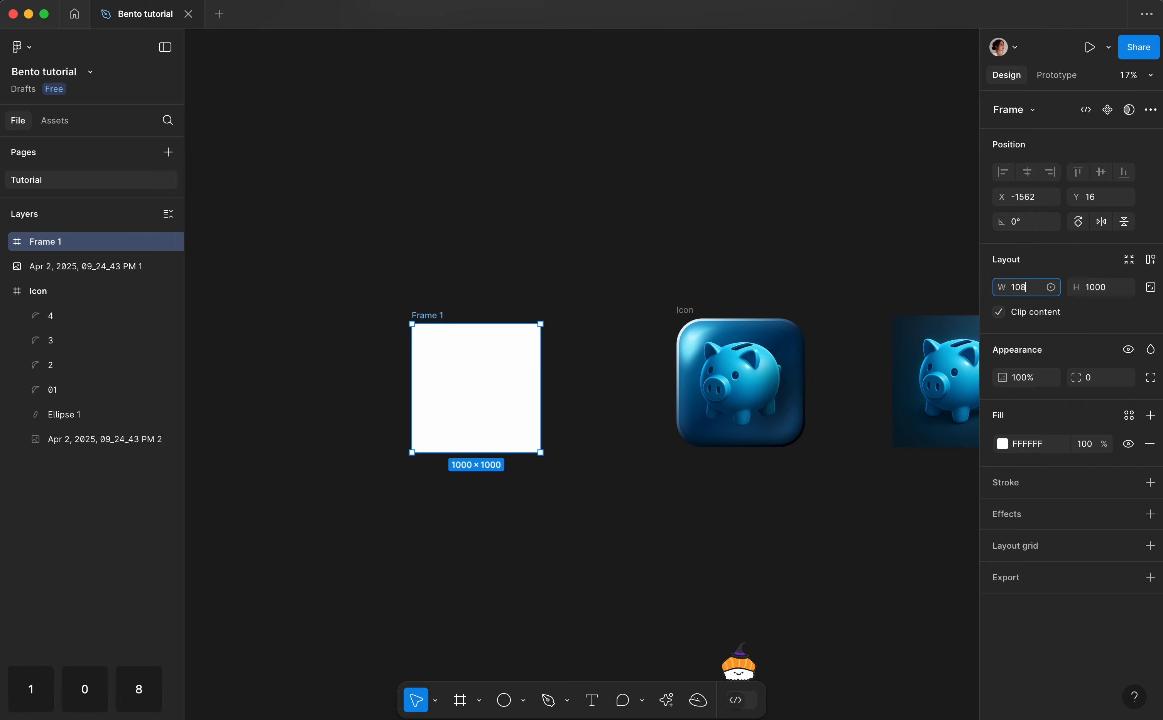
{"action": "key", "text": "Tab"}
{"action": "type", "text": "1350"}
{"action": "key", "text": "Return"}
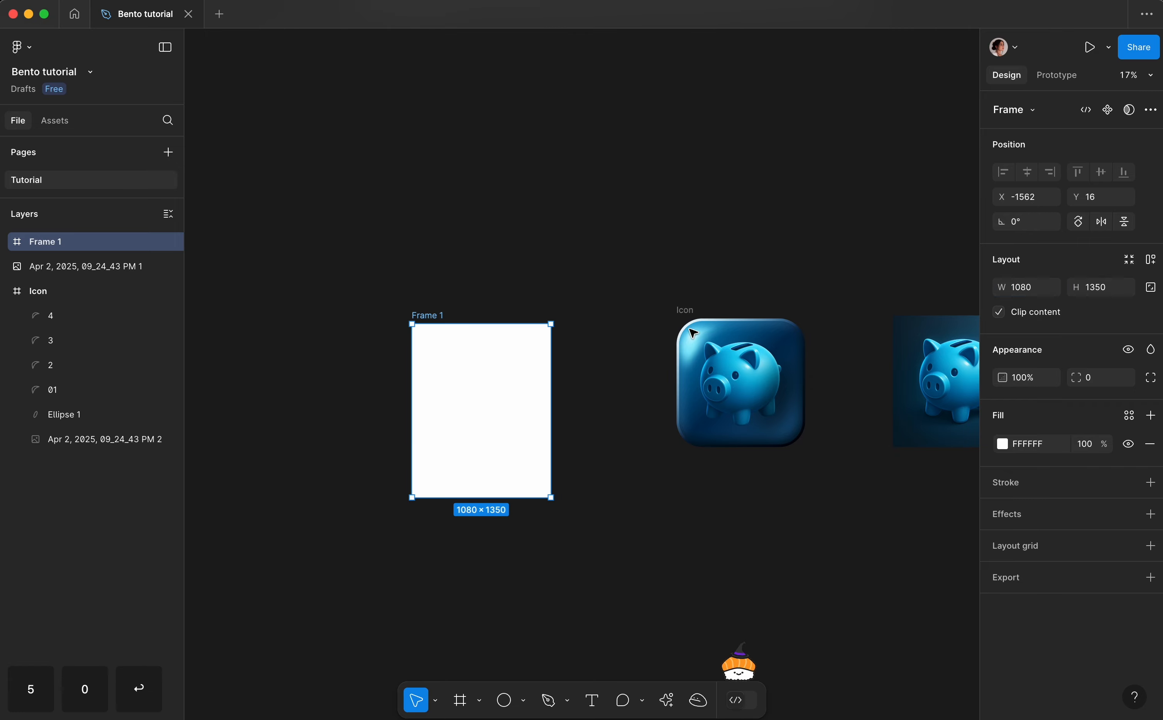
- Fill the new frame with the near-black blue 000309 using the eyedropper
{"action": "scroll", "coordinate": [784, 307], "scroll_direction": "up", "scroll_amount": 3}
{"action": "left_click", "coordinate": [1003, 444]}
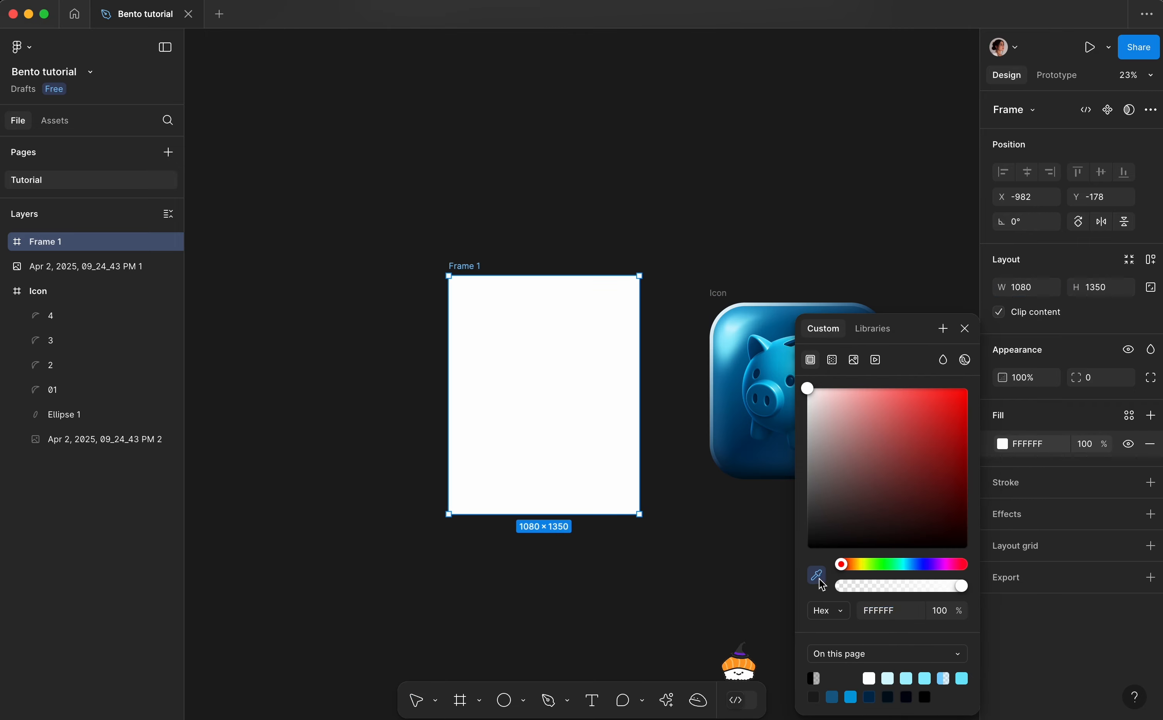
{"action": "left_click", "coordinate": [819, 580]}
{"action": "scroll", "coordinate": [670, 482], "scroll_direction": "up", "scroll_amount": 5}
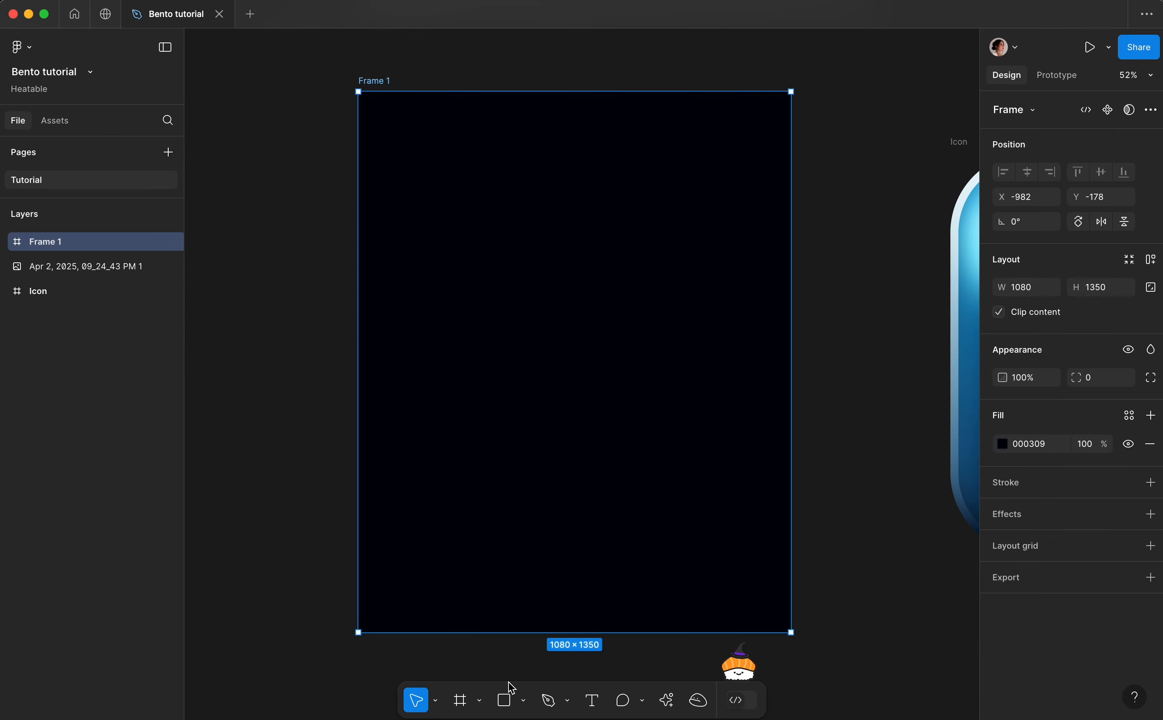
- Add a 1080 × 1350 rectangle inside the dark frame, centred horizontally and vertically so it covers the frame
{"action": "left_click", "coordinate": [561, 322]}
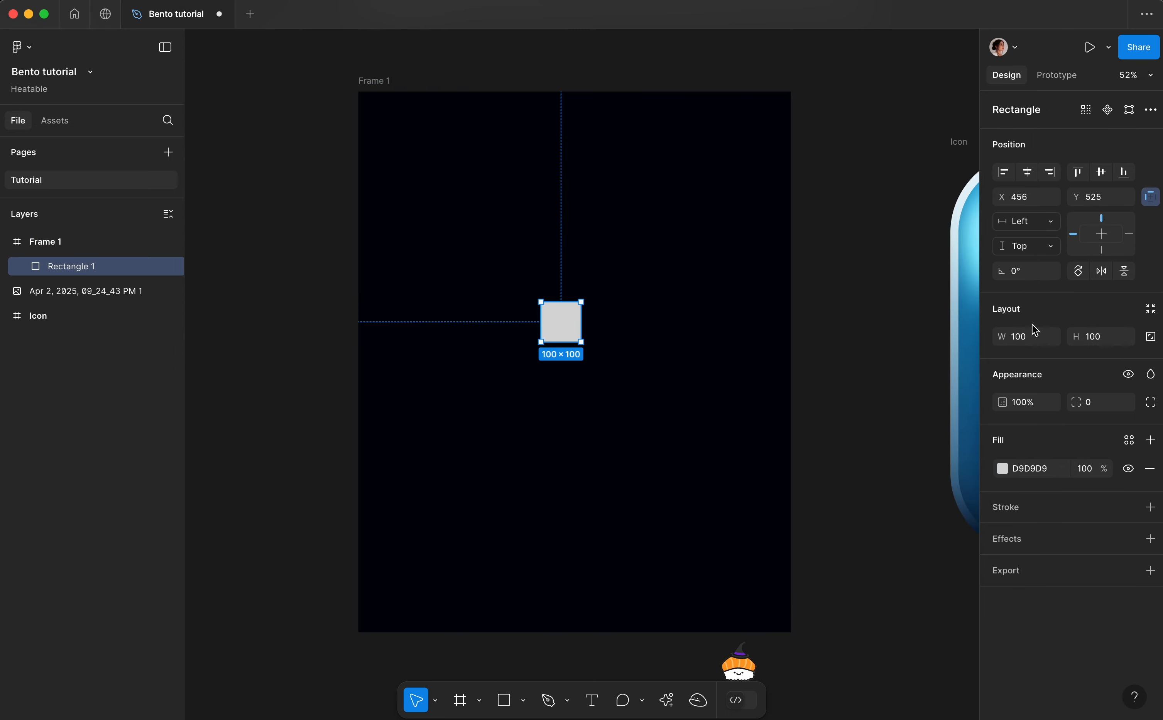
{"action": "key", "text": "Tab"}
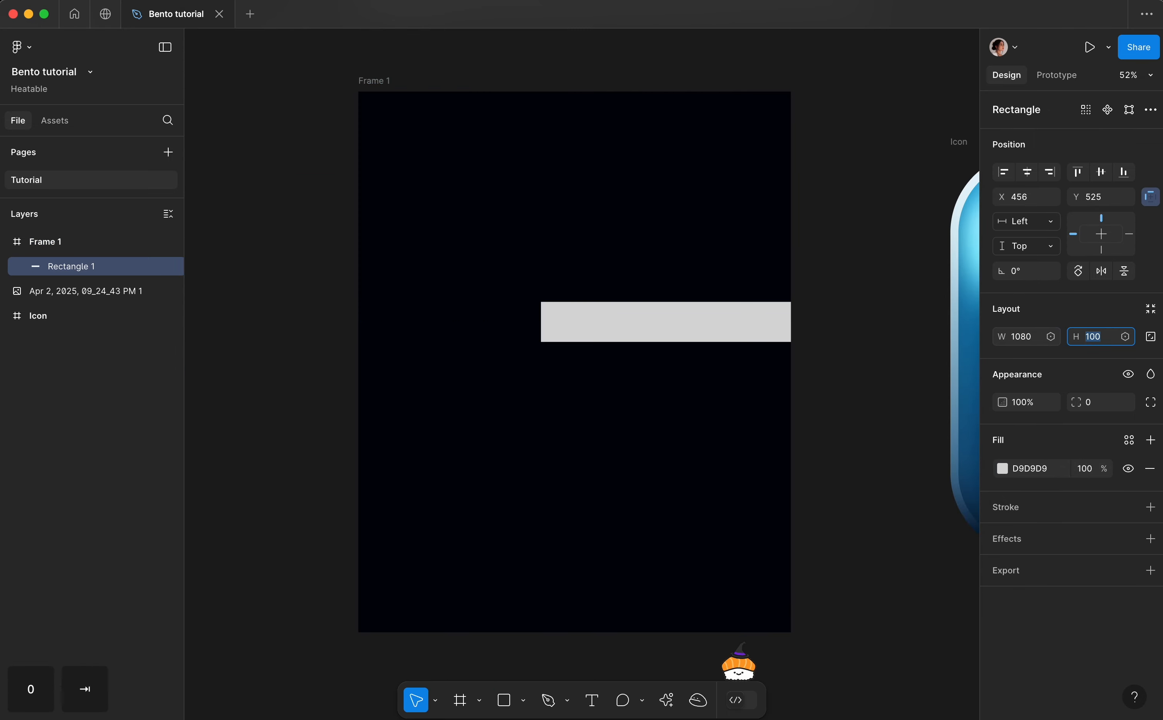
{"action": "type", "text": "1350"}
{"action": "key", "text": "Return"}
{"action": "key", "text": "alt+h"}
{"action": "key", "text": "alt+v"}
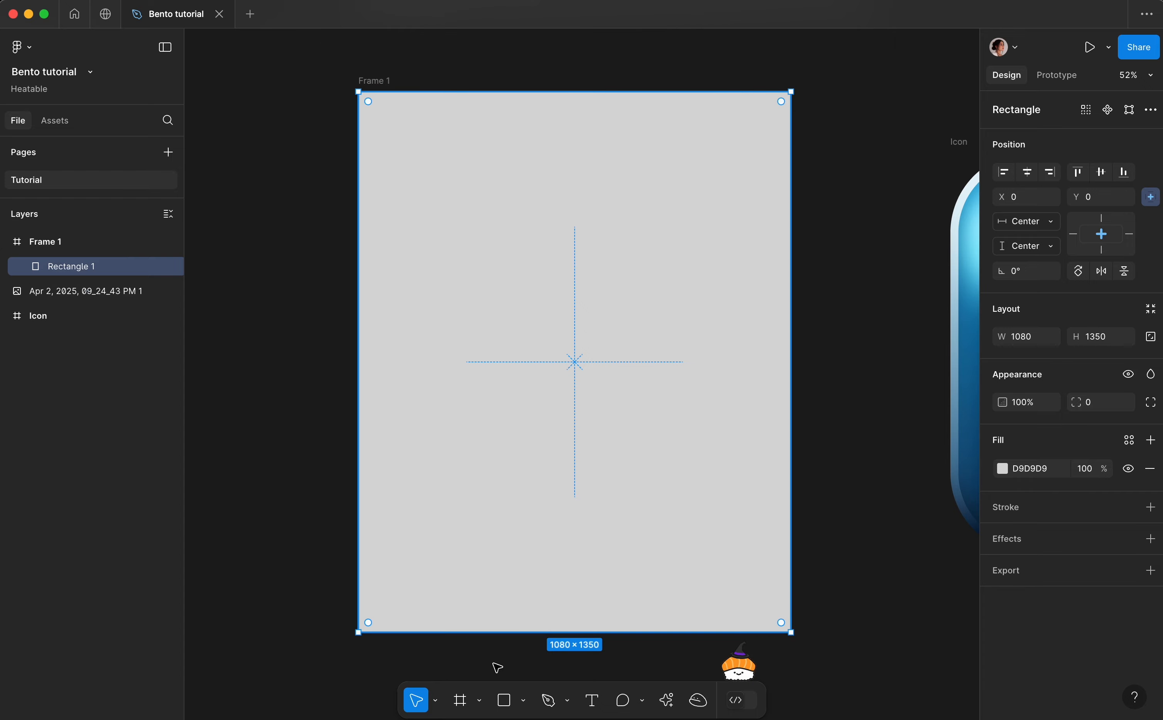
- Draw an ellipse about 314 × 522 overlapping the upper part of the frame's right edge
{"action": "left_click", "coordinate": [523, 702]}
{"action": "left_click", "coordinate": [537, 602]}
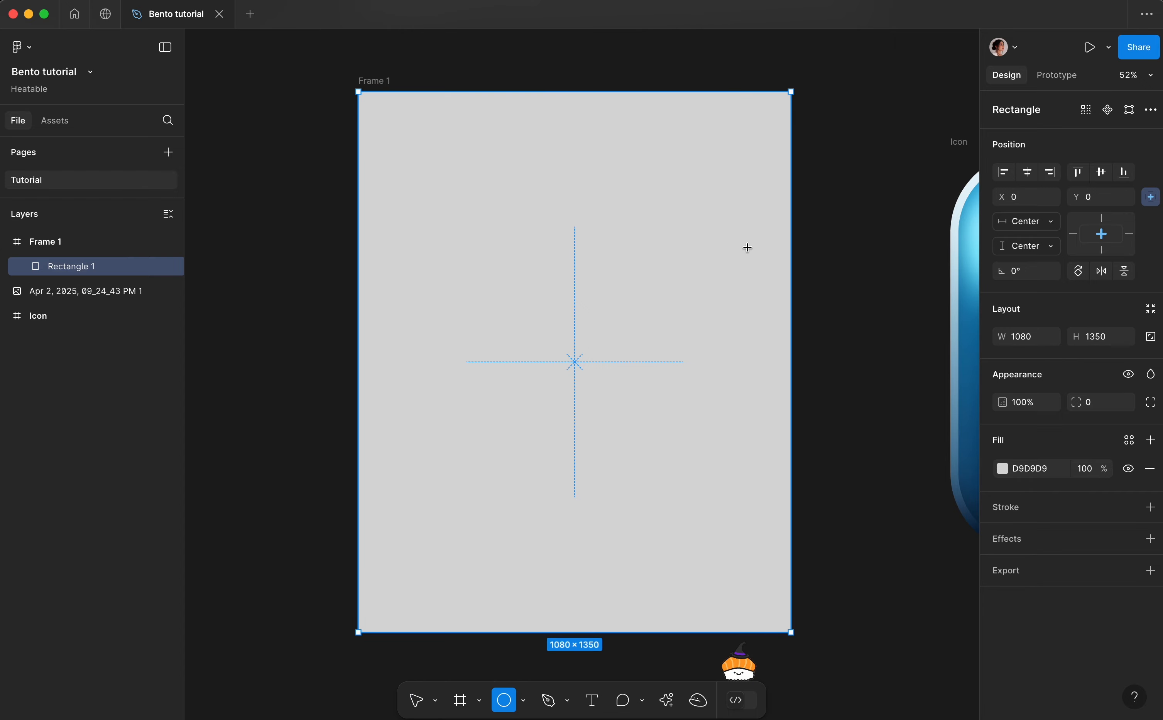
{"action": "left_click_drag", "start_coordinate": [724, 181], "coordinate": [850, 389]}
{"action": "left_click_drag", "start_coordinate": [761, 289], "coordinate": [743, 247]}
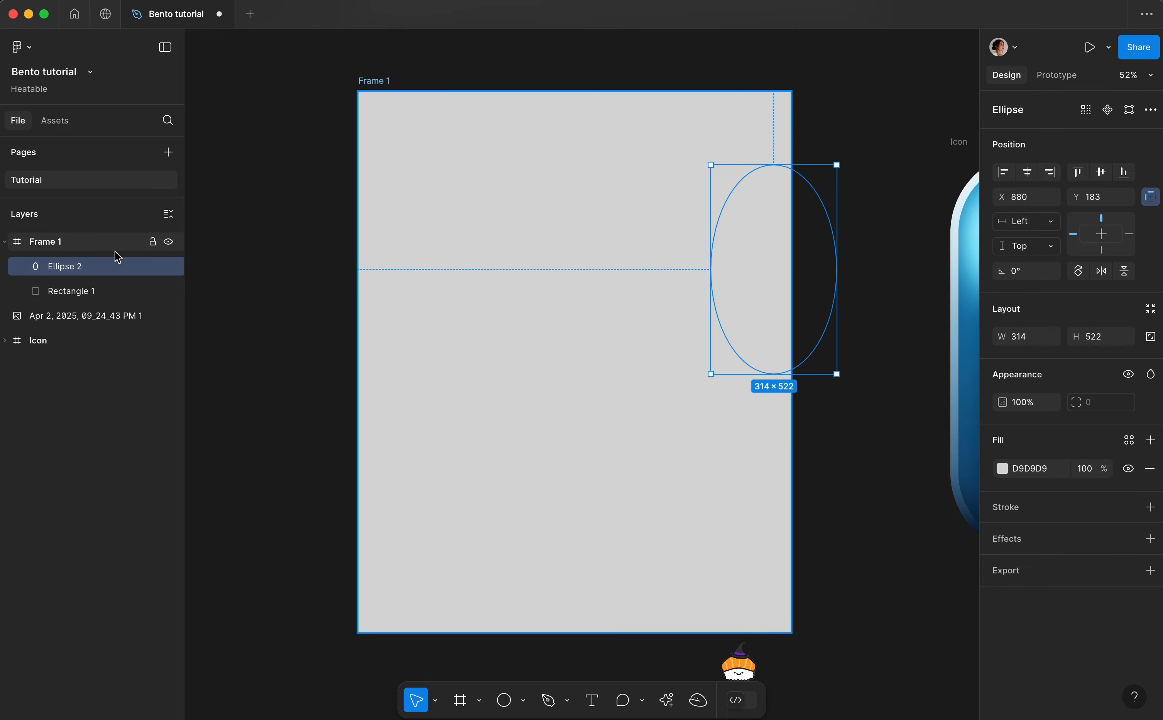
- Mask the ellipse with the full-frame rectangle and shift the ellipse slightly further past the frame's right edge
{"action": "left_click", "coordinate": [98, 294], "text": "shift"}
{"action": "right_click", "coordinate": [97, 293]}
{"action": "left_click", "coordinate": [187, 454]}
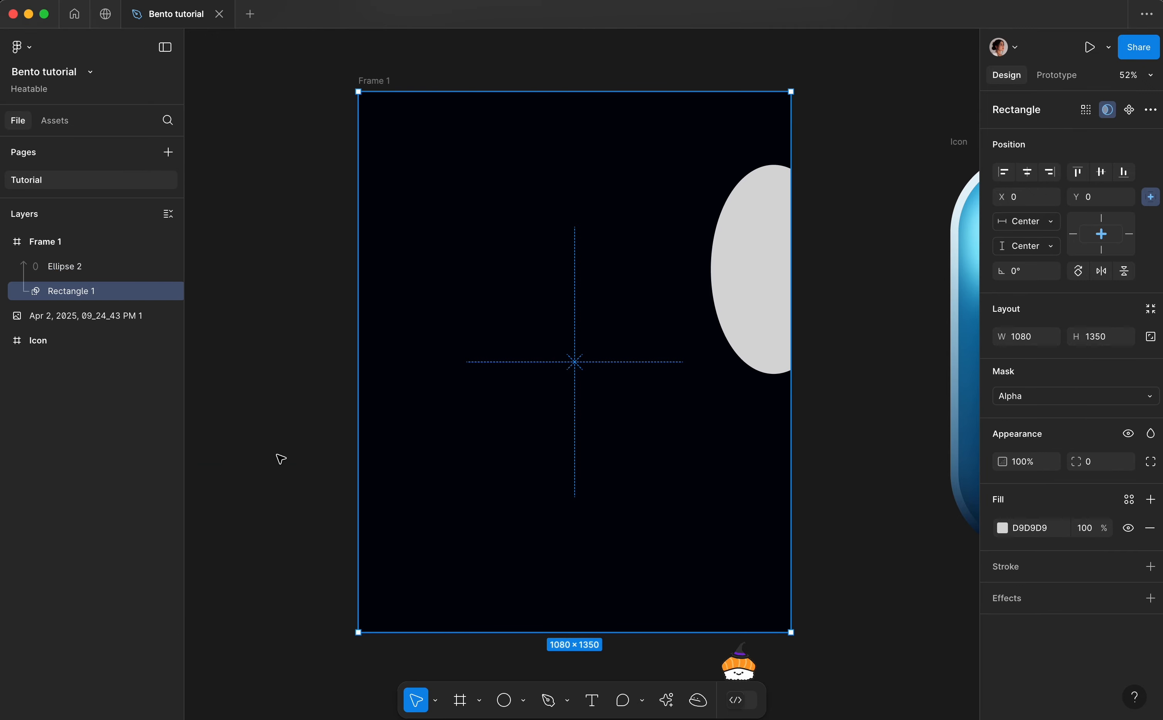
{"action": "left_click_drag", "start_coordinate": [732, 255], "coordinate": [749, 255]}
- Add a Noise & Texture pattern to the full-frame rectangle that serves as the mask
{"action": "left_click", "coordinate": [79, 294]}
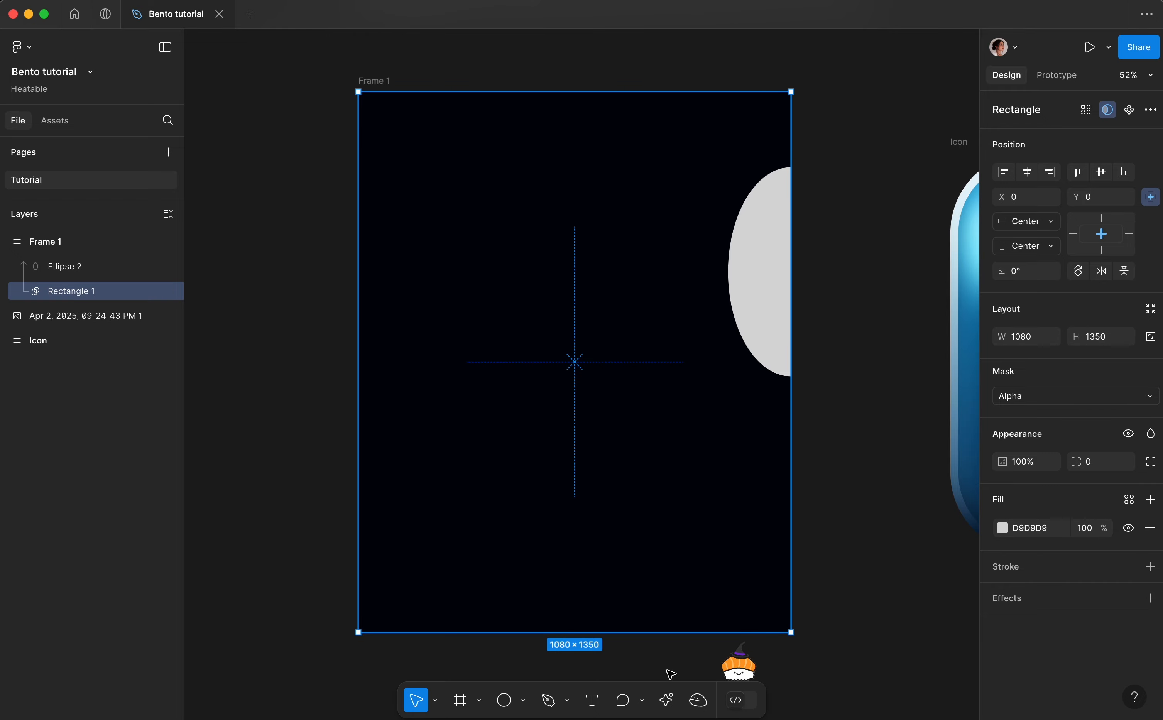
{"action": "left_click", "coordinate": [667, 700]}
{"action": "left_click", "coordinate": [572, 496]}
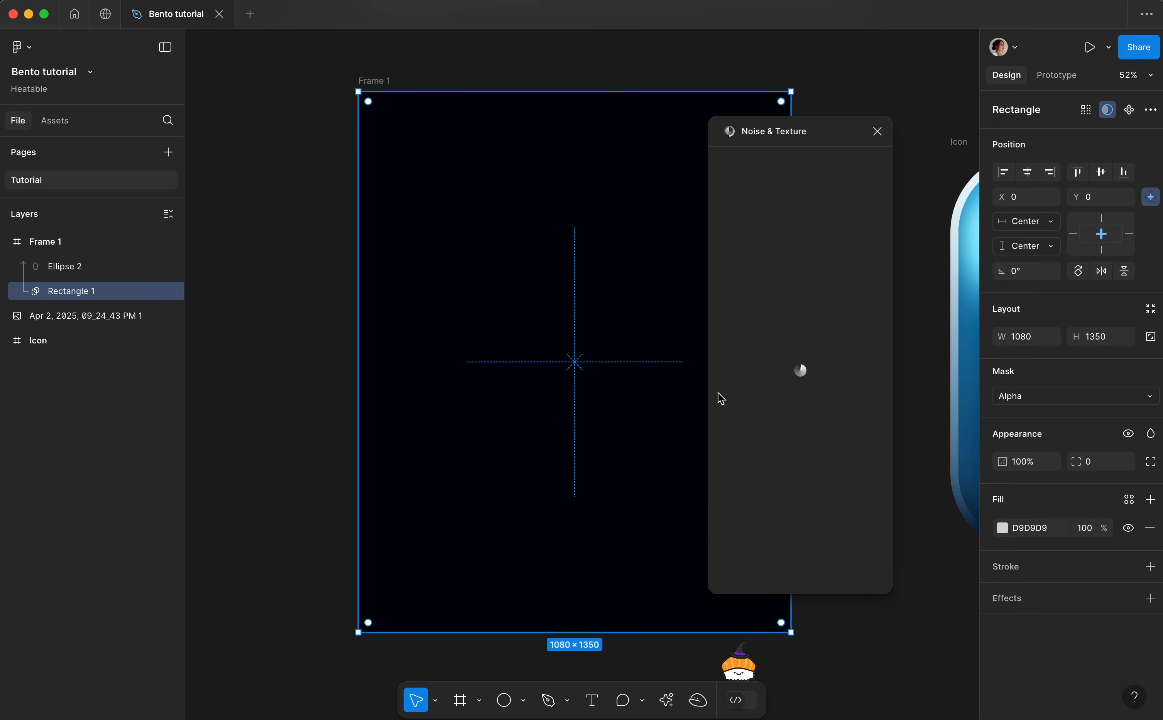
{"action": "left_click", "coordinate": [762, 573]}
- Fill the masked ellipse with red E90000
{"action": "left_click", "coordinate": [91, 265]}
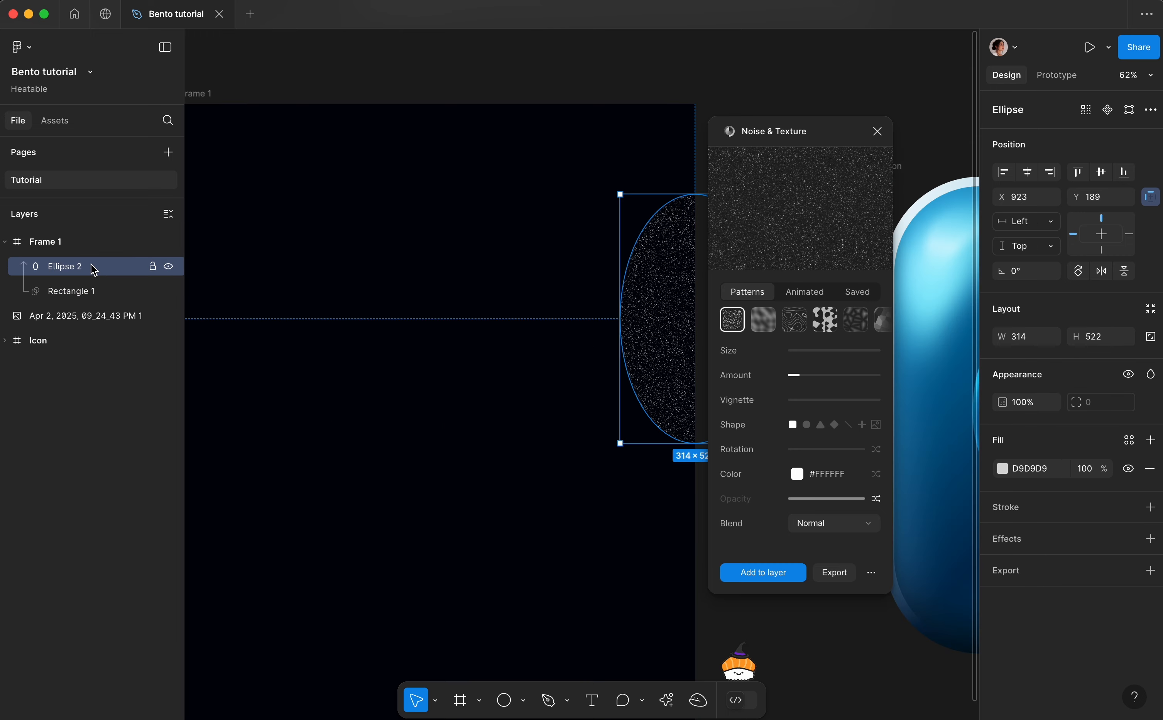
{"action": "left_click", "coordinate": [1002, 469]}
{"action": "scroll", "coordinate": [587, 410], "scroll_direction": "right", "scroll_amount": 5}
{"action": "left_click_drag", "start_coordinate": [943, 414], "coordinate": [963, 386]}
{"action": "scroll", "coordinate": [444, 343], "scroll_direction": "down", "scroll_amount": 3}
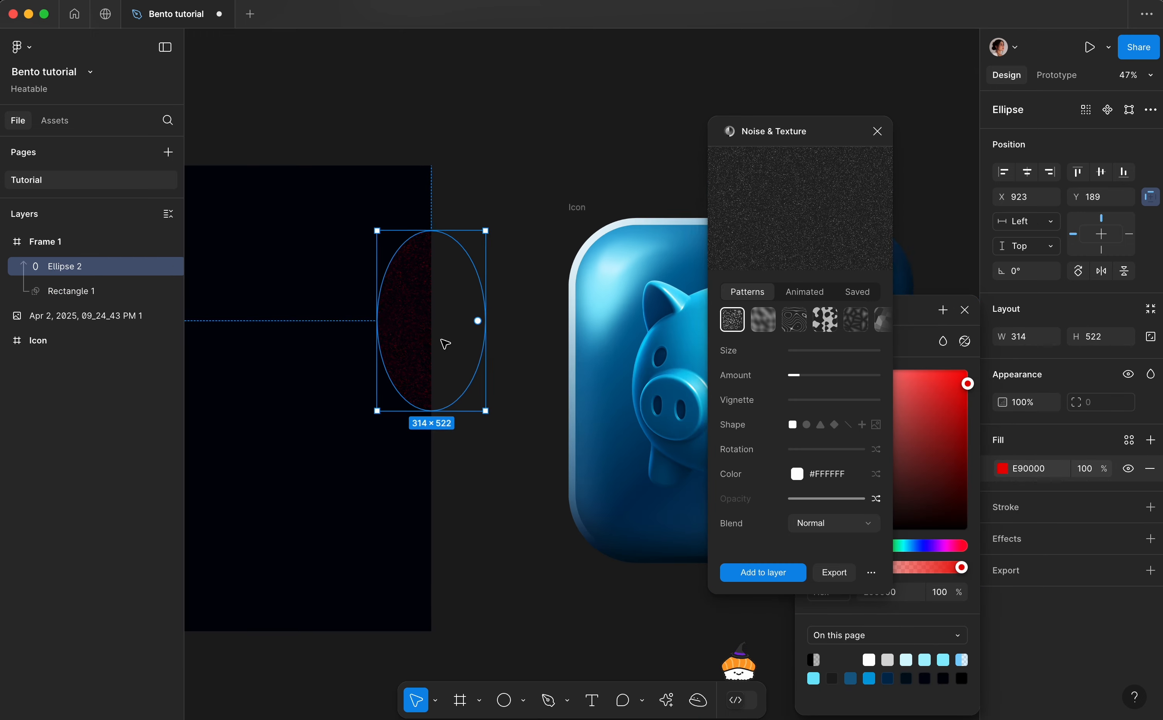
{"action": "scroll", "coordinate": [444, 343], "scroll_direction": "left", "scroll_amount": 4}
{"action": "left_click_drag", "start_coordinate": [534, 291], "coordinate": [518, 289]}
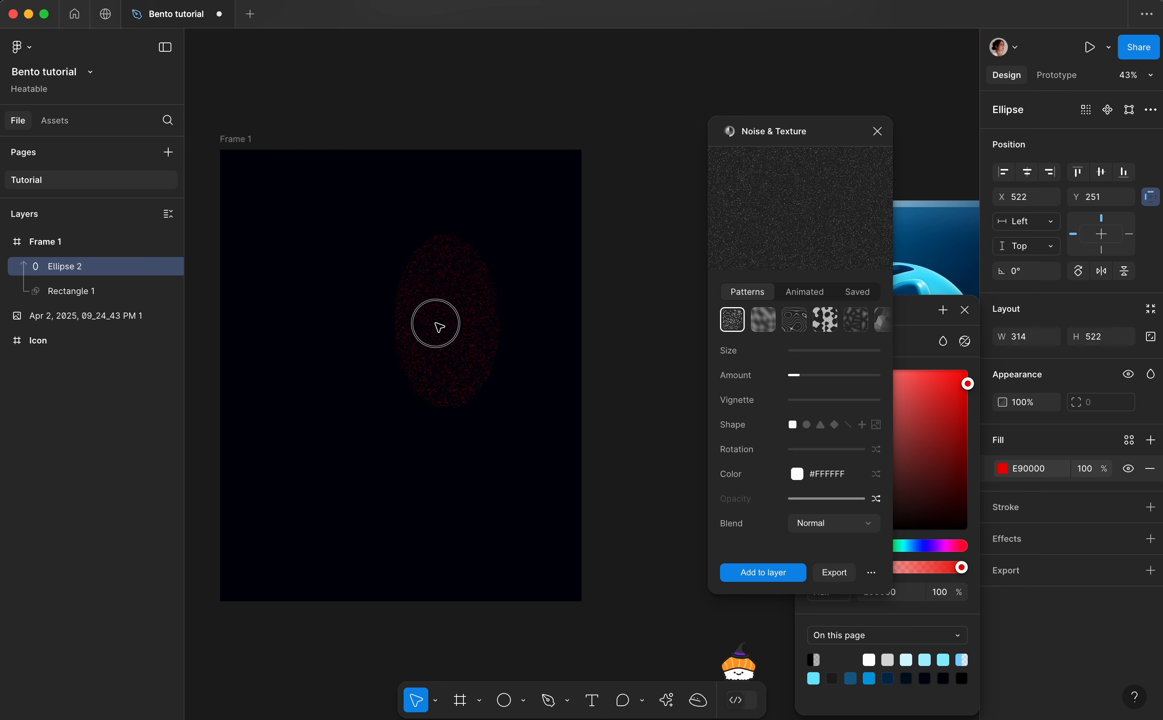
{"action": "key", "text": "super+z"}
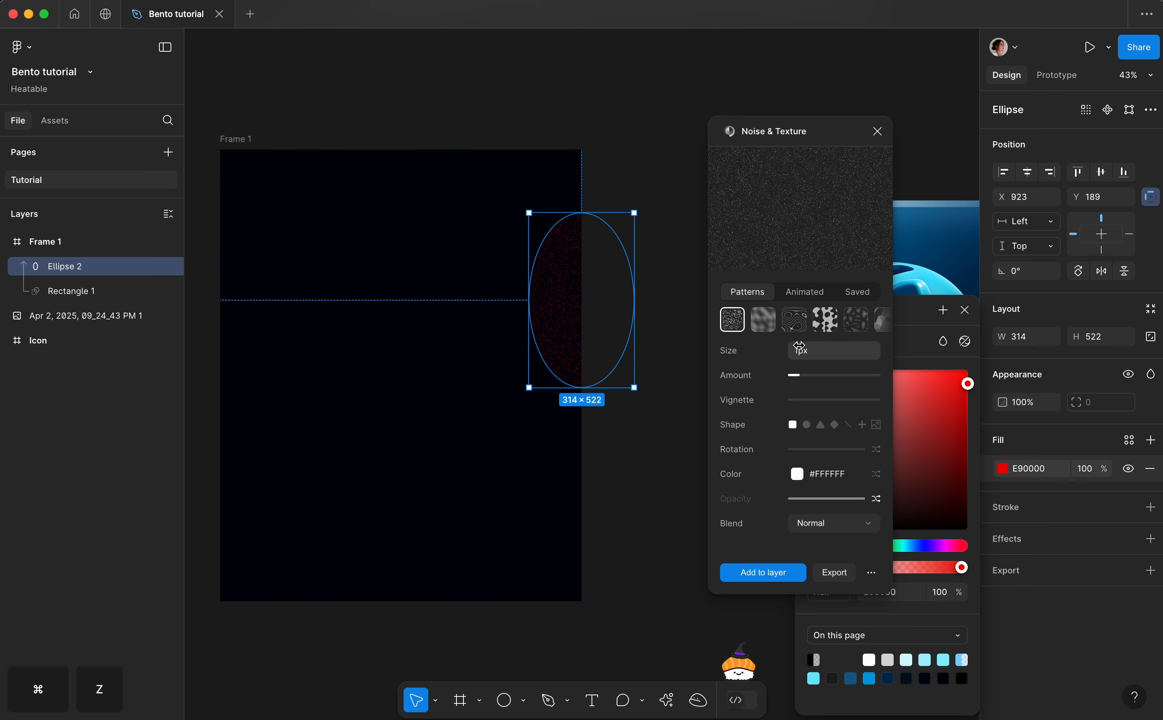
- Edit the mask rectangle's Noise & Texture to an amount of about 27% and a size of 2 px
{"action": "scroll", "coordinate": [571, 400], "scroll_direction": "up", "scroll_amount": 5}
{"action": "left_click", "coordinate": [125, 292]}
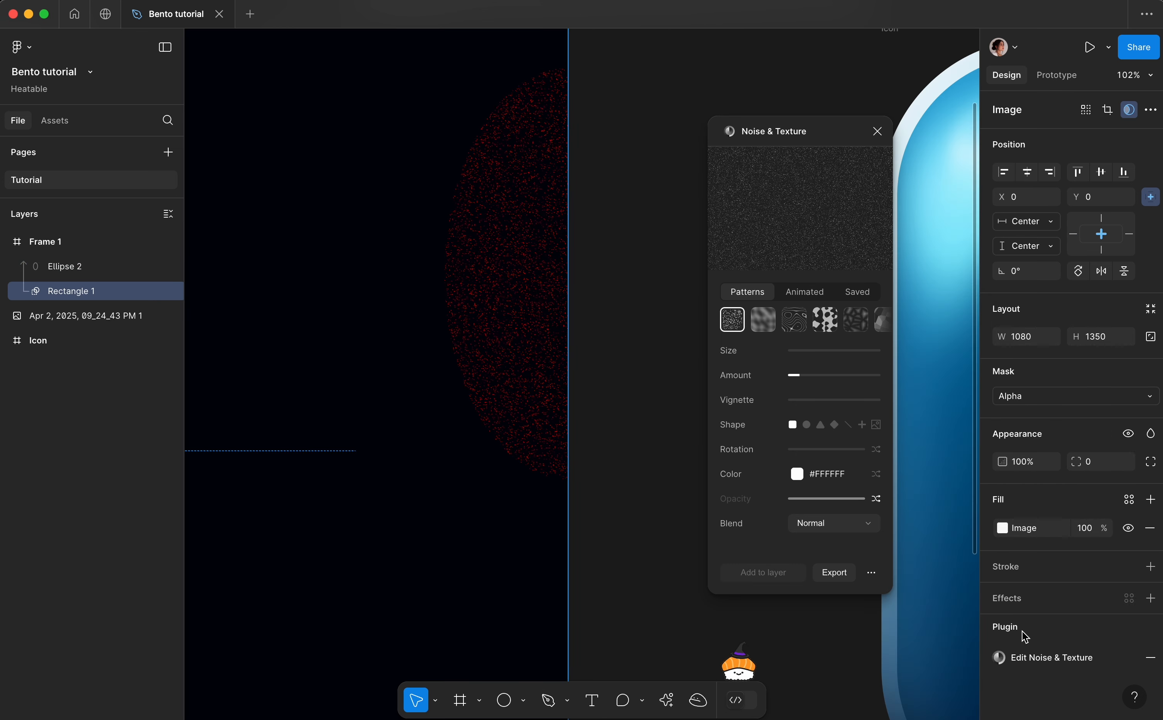
{"action": "left_click", "coordinate": [1010, 657]}
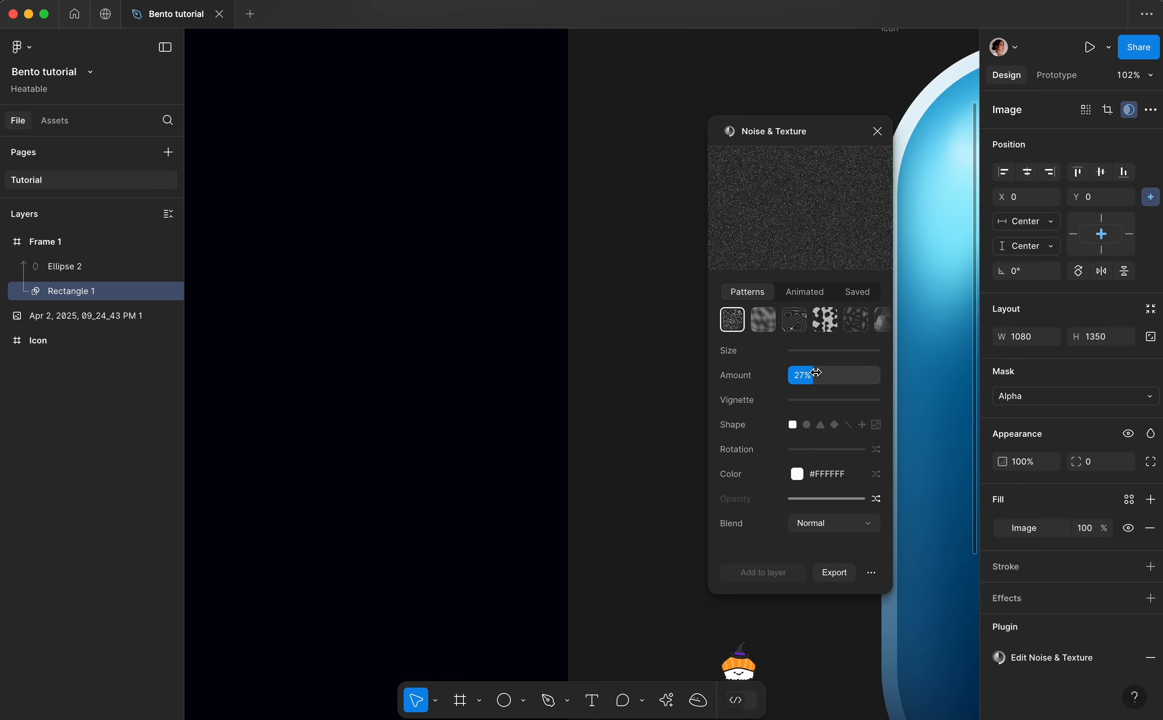
{"action": "left_click", "coordinate": [804, 351]}
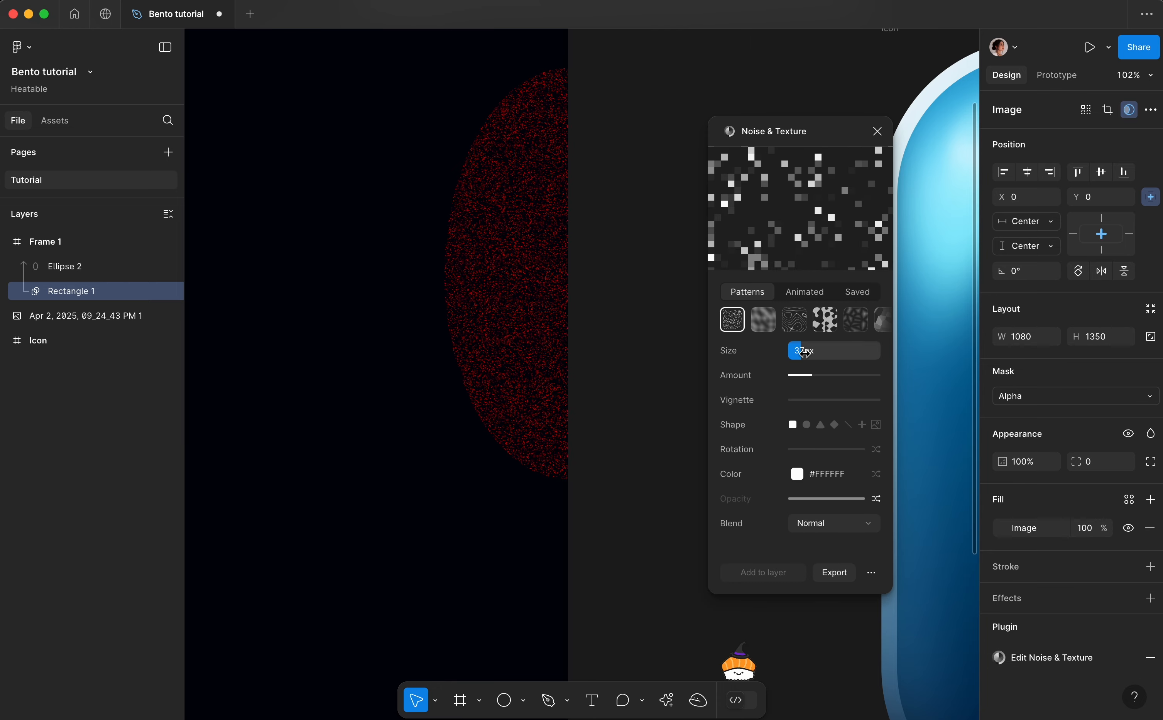
{"action": "type", "text": "2"}
{"action": "key", "text": "Return"}
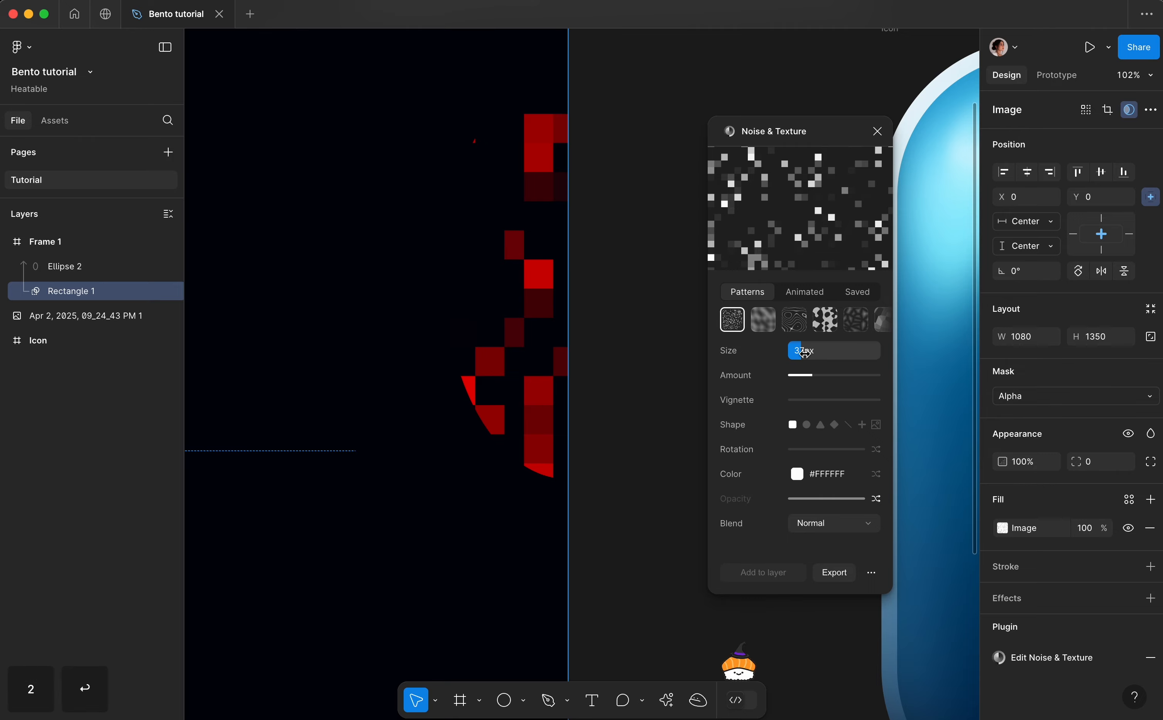
{"action": "scroll", "coordinate": [620, 385], "scroll_direction": "down", "scroll_amount": 6}
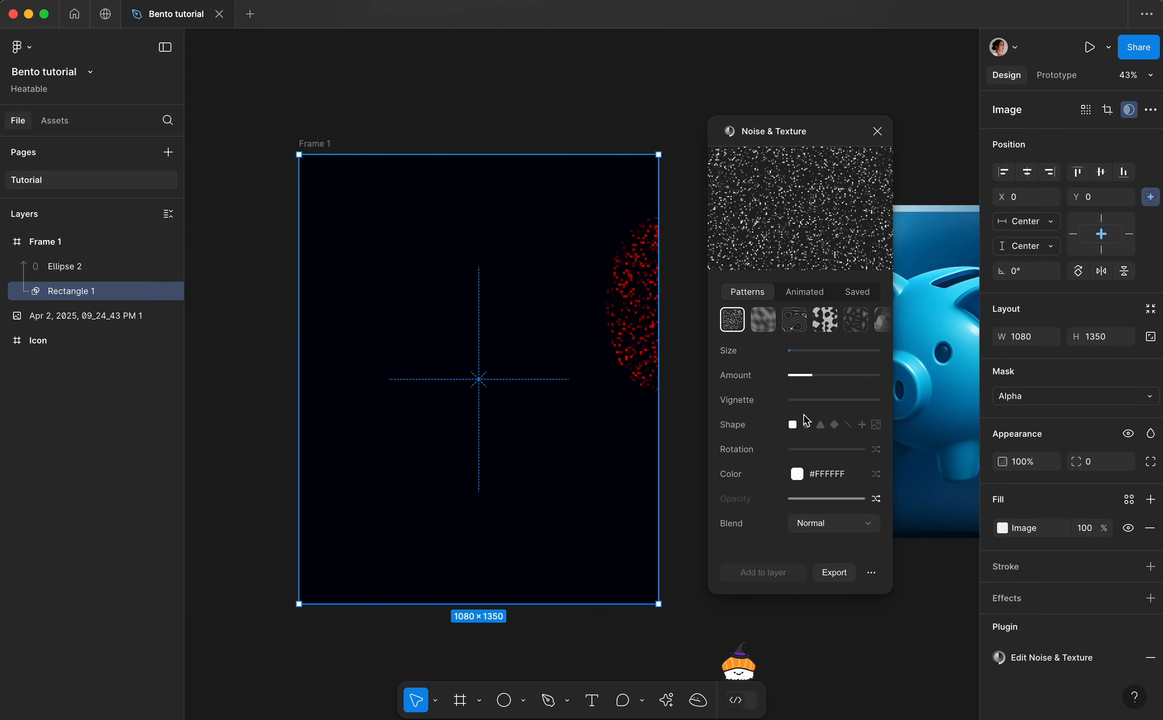
{"action": "left_click", "coordinate": [848, 425]}
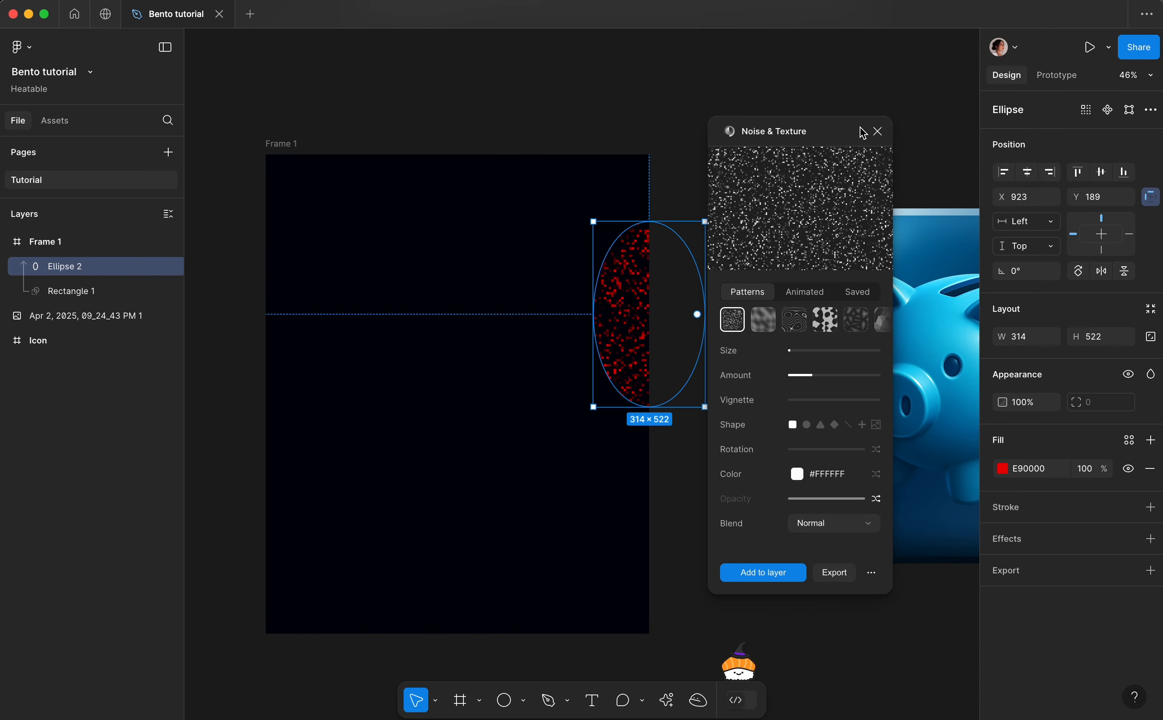
{"action": "left_click", "coordinate": [877, 131]}
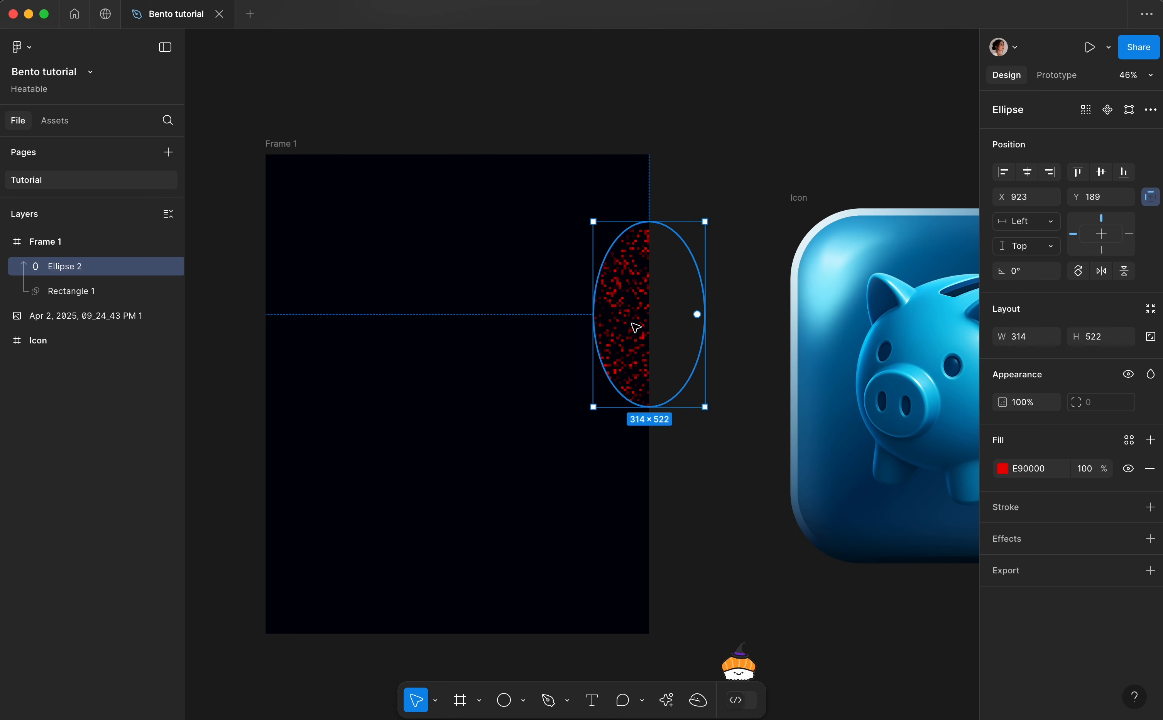
- Change the ellipse's fill to a radial gradient and sample the piggy bank's blue 0AA6CF for the 0% stop
{"action": "left_click", "coordinate": [1002, 468]}
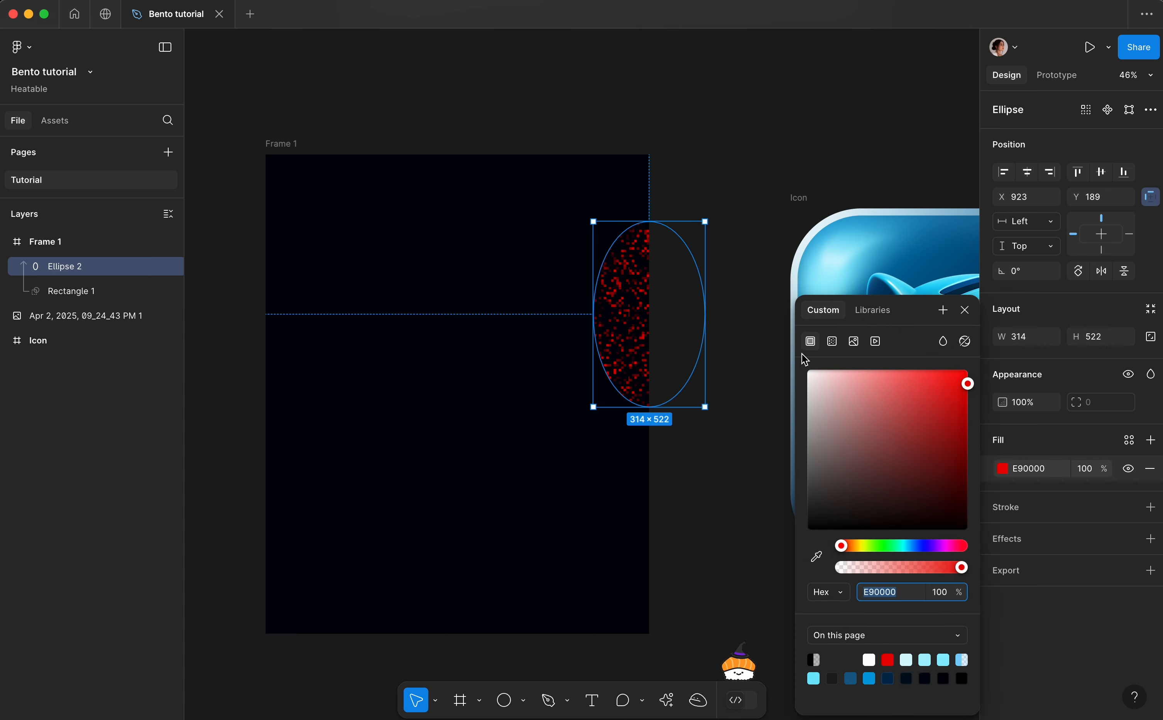
{"action": "left_click", "coordinate": [832, 342]}
{"action": "left_click", "coordinate": [835, 375]}
{"action": "left_click", "coordinate": [841, 391]}
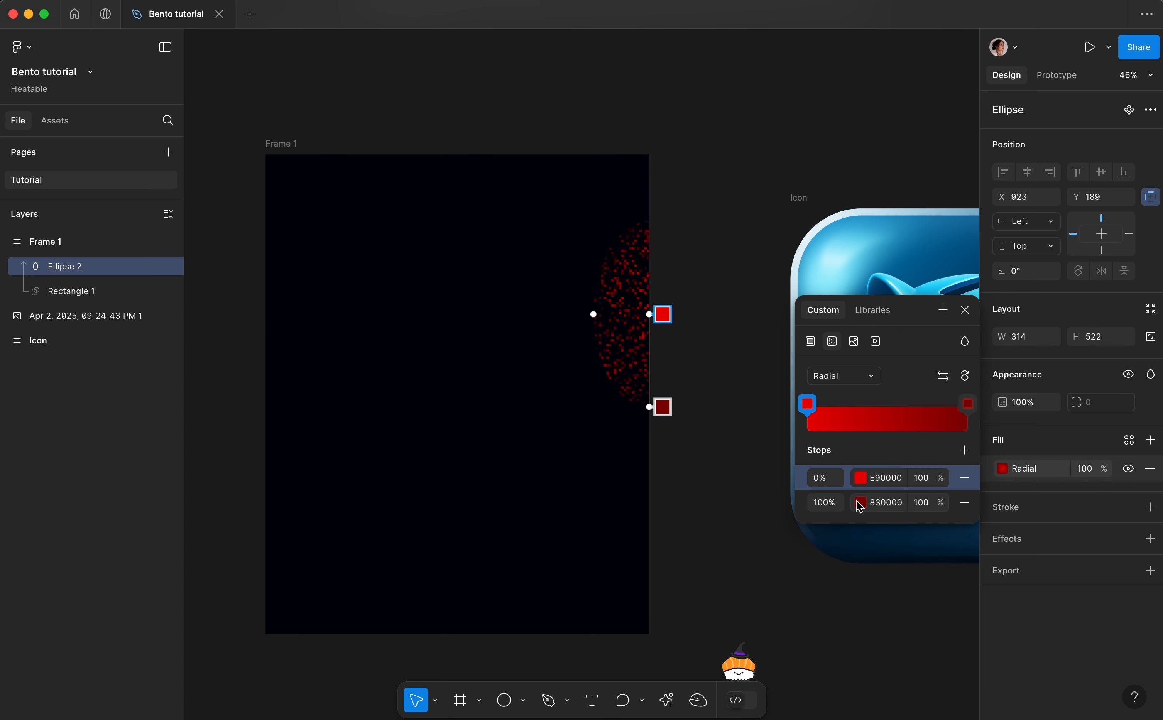
{"action": "left_click", "coordinate": [860, 477]}
{"action": "left_click", "coordinate": [630, 553]}
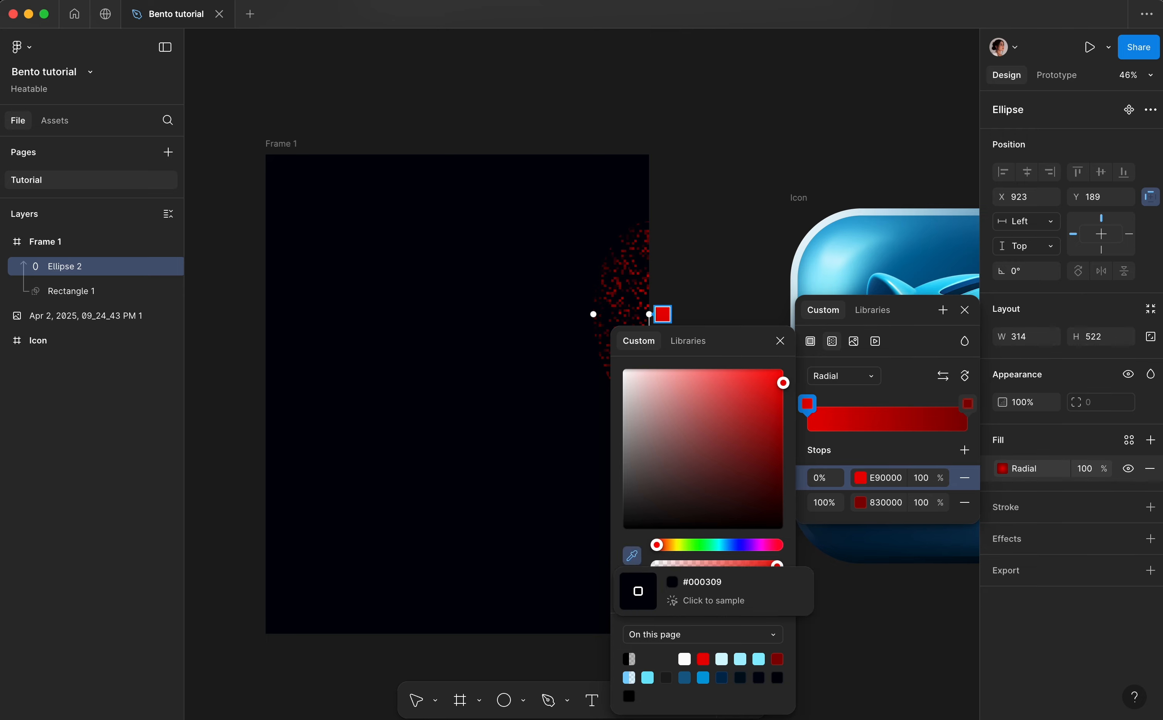
{"action": "scroll", "coordinate": [452, 534], "scroll_direction": "right", "scroll_amount": 10}
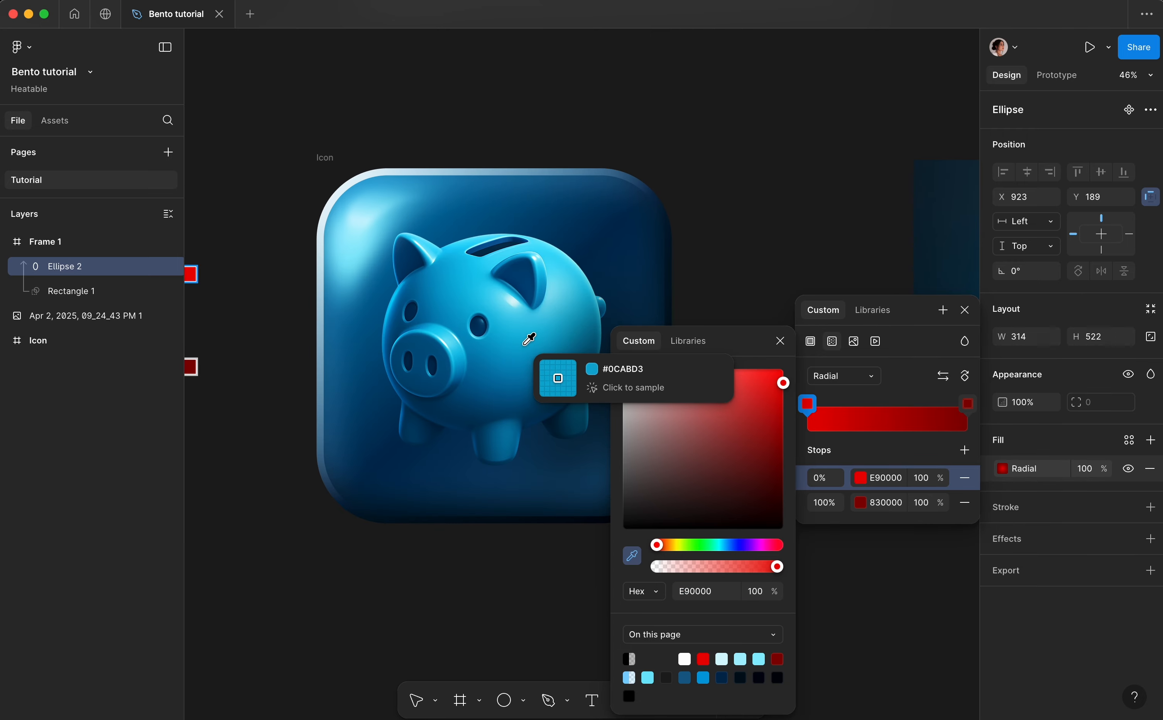
{"action": "left_click", "coordinate": [534, 350]}
- Sample a colour from the piggy bank icon for the ellipse gradient's 100% stop
{"action": "left_click", "coordinate": [892, 512]}
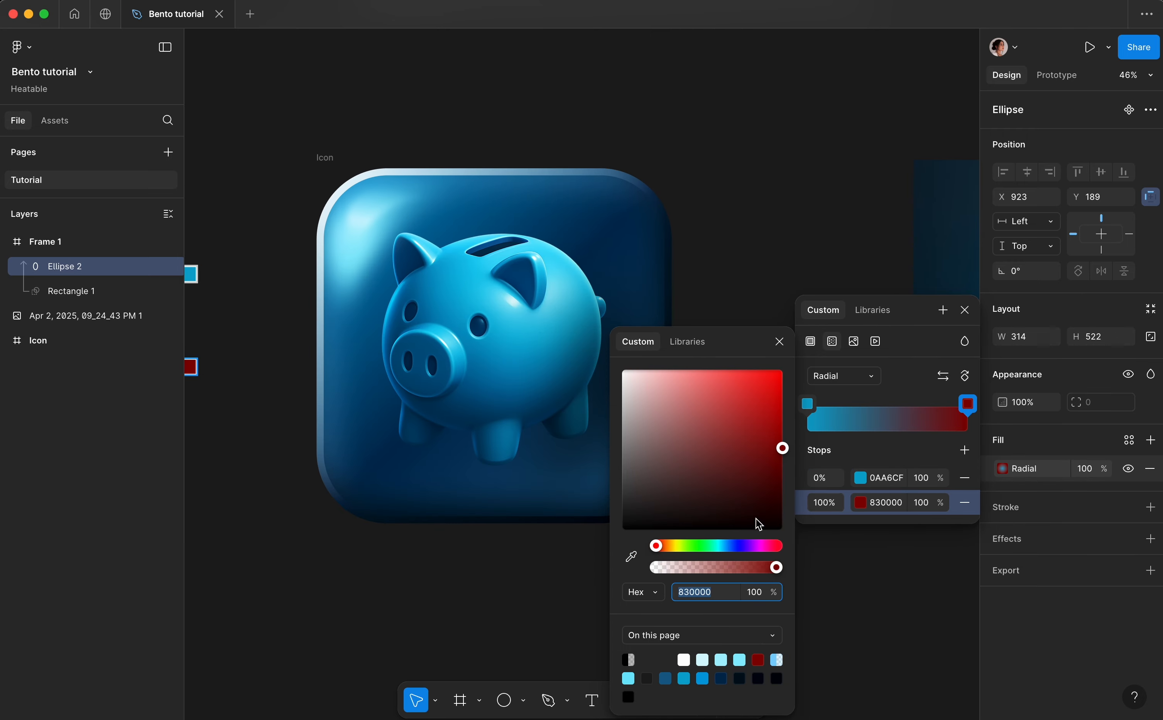
{"action": "scroll", "coordinate": [525, 437], "scroll_direction": "up", "scroll_amount": 2}
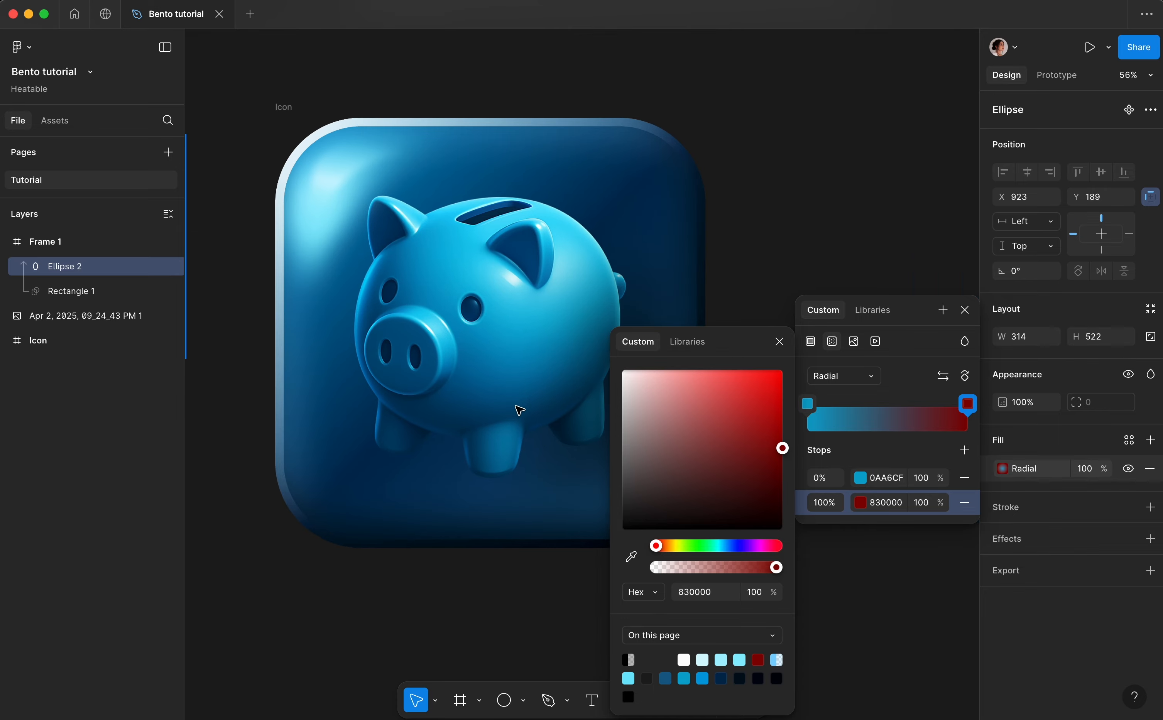
{"action": "left_click", "coordinate": [627, 557]}
{"action": "scroll", "coordinate": [591, 418], "scroll_direction": "up", "scroll_amount": 7}
{"action": "left_click", "coordinate": [558, 394]}
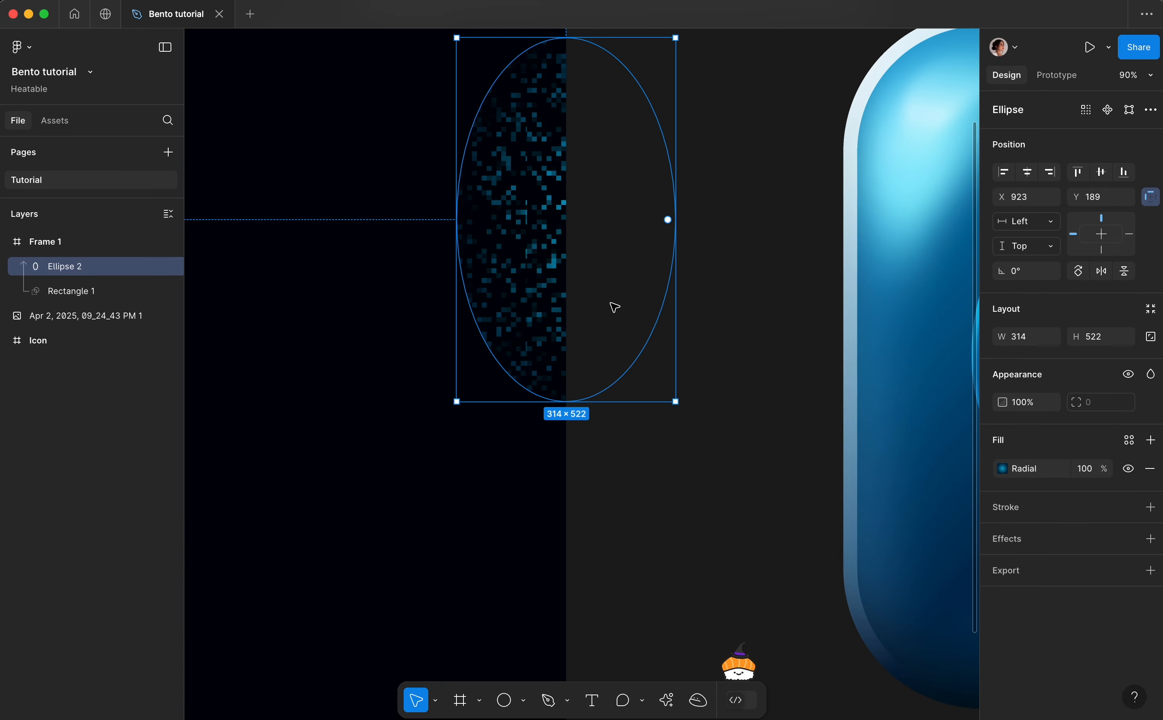
- Add a layer blur to the ellipse and place a copy about 524 × 598 over the frame's top edge
{"action": "left_click", "coordinate": [1150, 539]}
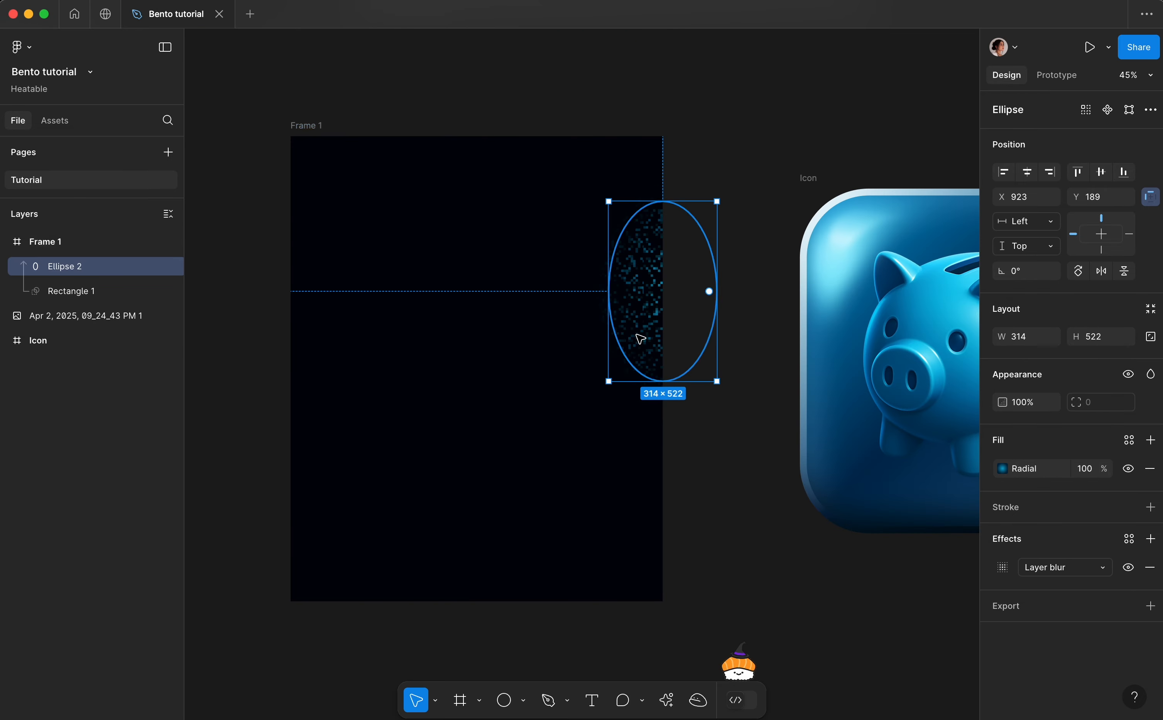
{"action": "left_click_drag", "start_coordinate": [635, 332], "coordinate": [493, 273]}
{"action": "left_click_drag", "start_coordinate": [528, 146], "coordinate": [522, 188]}
- Set the layer blur of the top-edge ellipse to 300
{"action": "left_click", "coordinate": [1003, 568]}
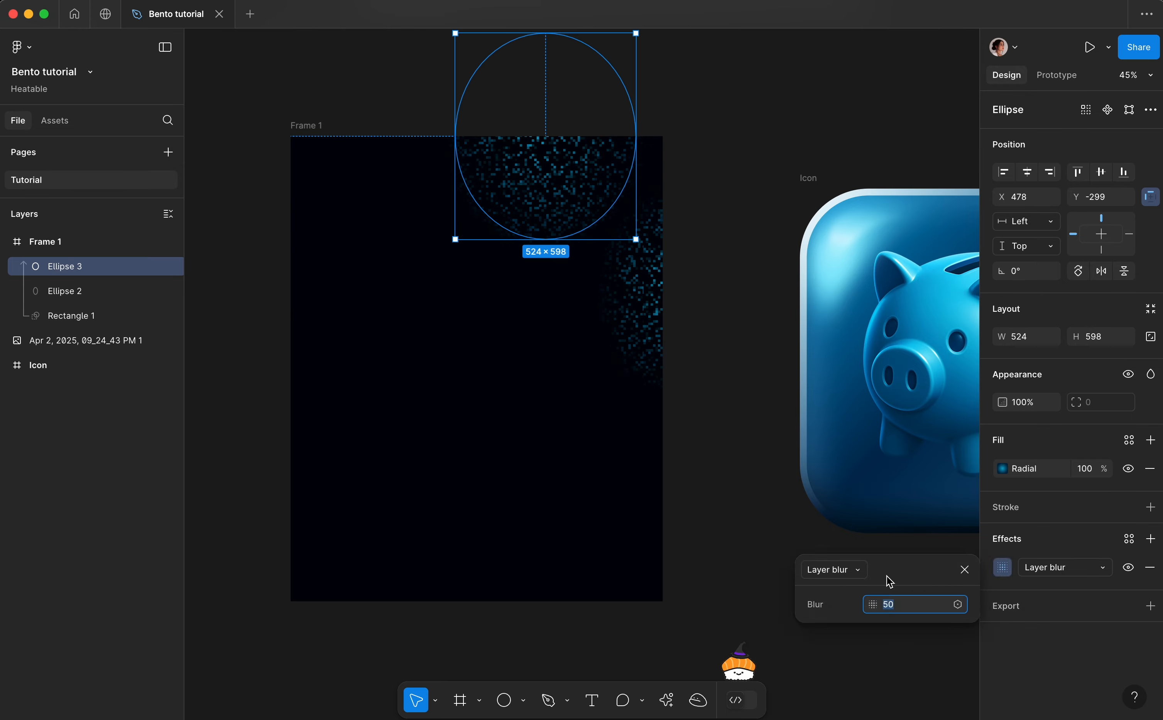
{"action": "type", "text": "200"}
{"action": "type", "text": "300"}
- Duplicate the top-edge ellipse onto the frame's left edge and stretch the copy taller
{"action": "left_click_drag", "start_coordinate": [534, 197], "coordinate": [325, 356]}
{"action": "left_click_drag", "start_coordinate": [340, 398], "coordinate": [343, 486]}
{"action": "key", "text": "super+z"}
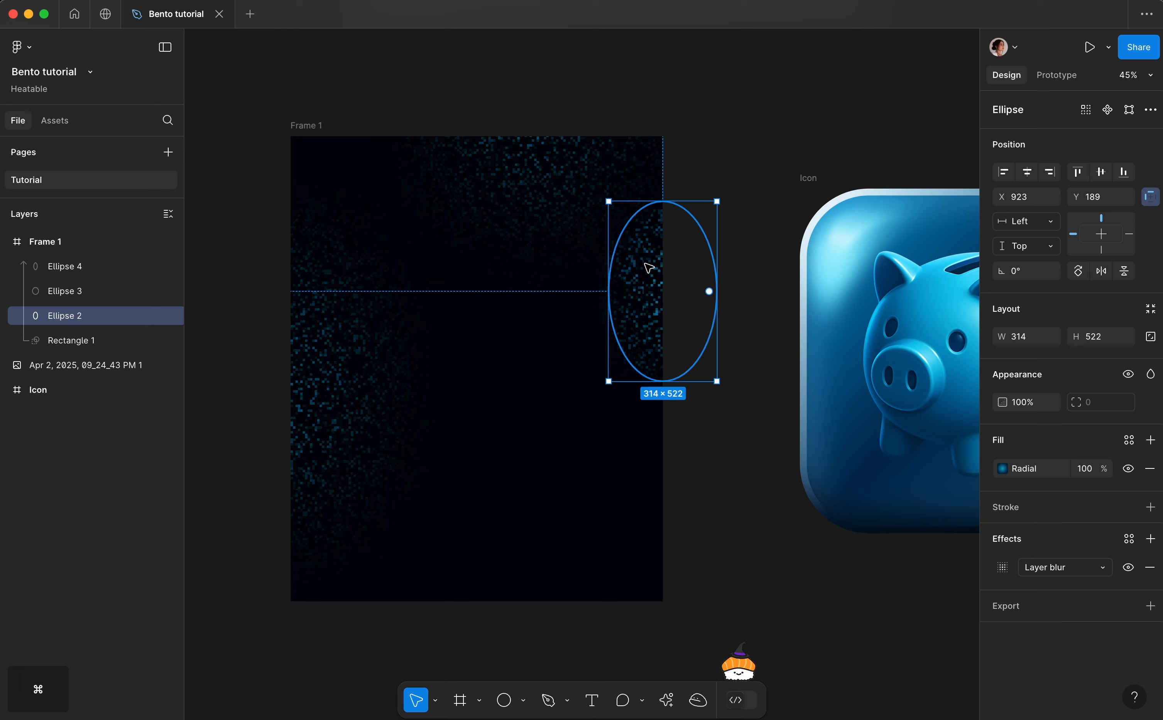
- Duplicate the right-edge ellipse, shorten the copy to about 314 × 425 and lighten its radial gradient fill
{"action": "key", "text": "super+d"}
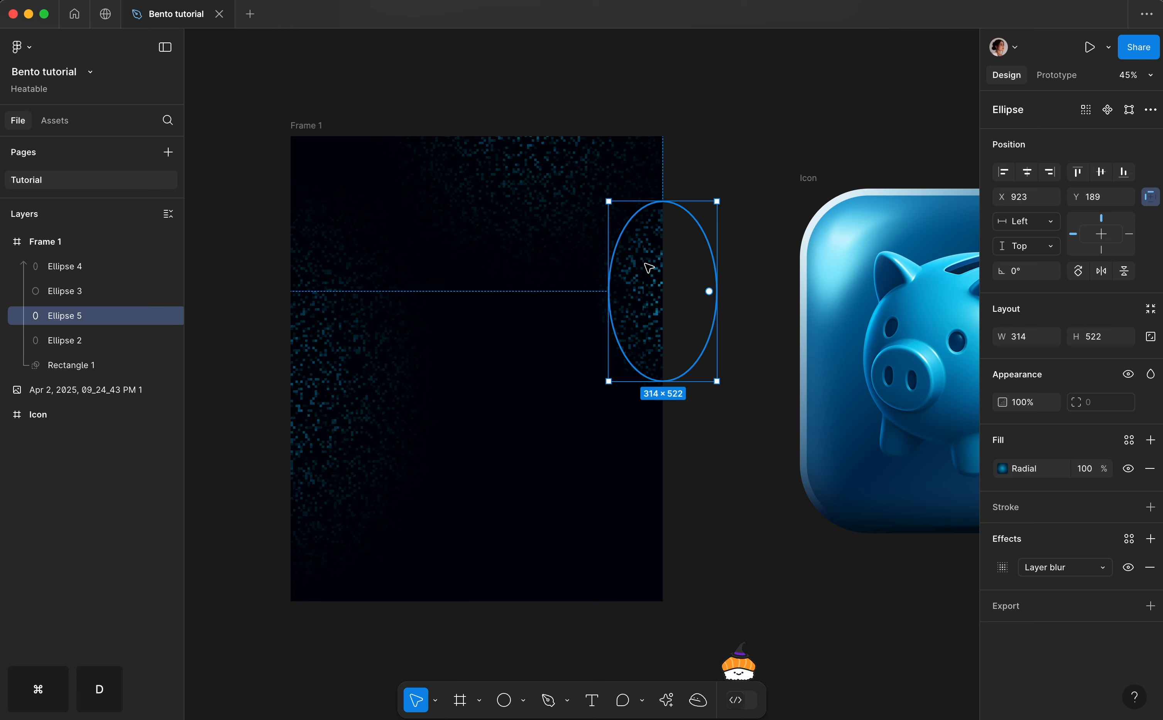
{"action": "left_click_drag", "start_coordinate": [666, 212], "coordinate": [665, 253]}
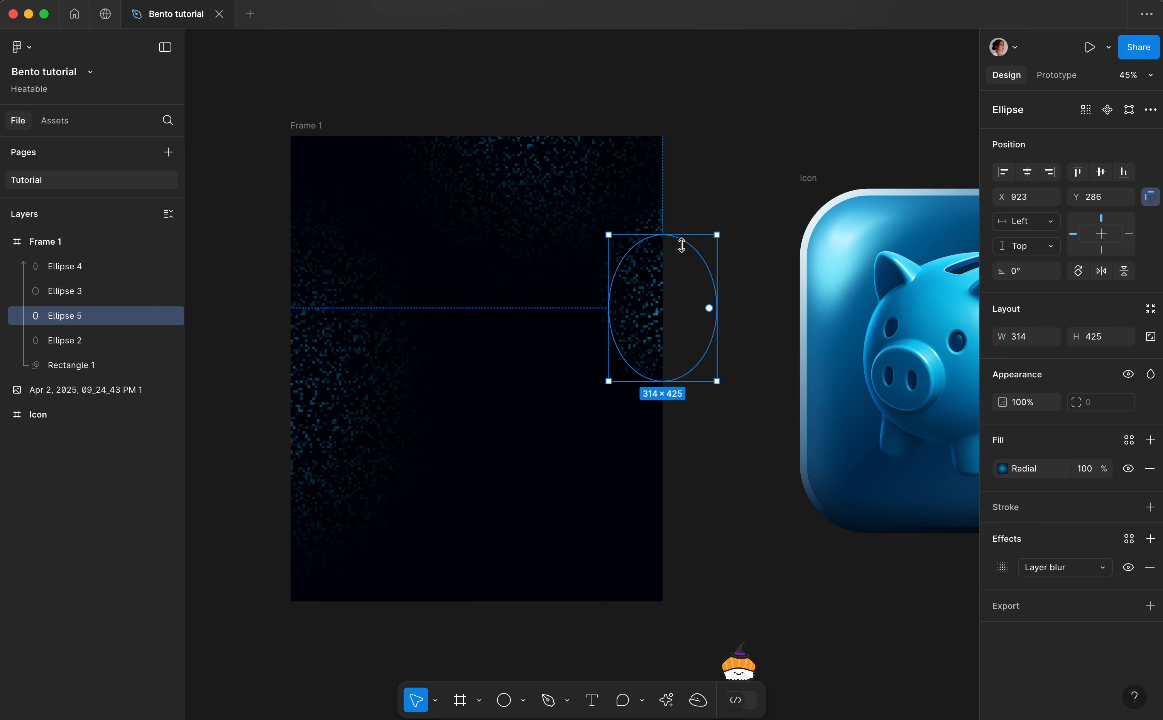
{"action": "left_click", "coordinate": [1002, 469]}
{"action": "left_click", "coordinate": [863, 635]}
{"action": "left_click_drag", "start_coordinate": [774, 398], "coordinate": [729, 377]}
{"action": "key", "text": "Escape"}
- Add further copies of the lighter ellipse to brighten the glow along the frame's top edge
{"action": "scroll", "coordinate": [728, 381], "scroll_direction": "up", "scroll_amount": 4}
{"action": "left_click_drag", "start_coordinate": [555, 166], "coordinate": [553, 208]}
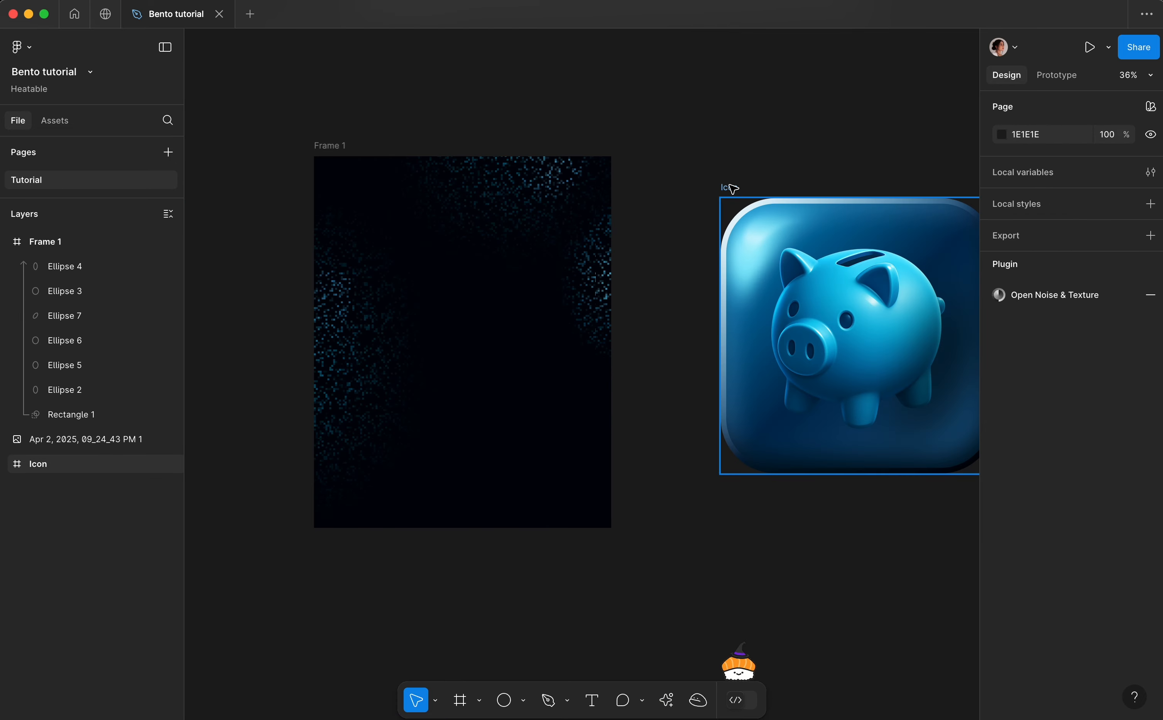
- Copy the Icon frame into the dark frame and scale the copy down proportionally, centred in its upper half
{"action": "left_click", "coordinate": [731, 187]}
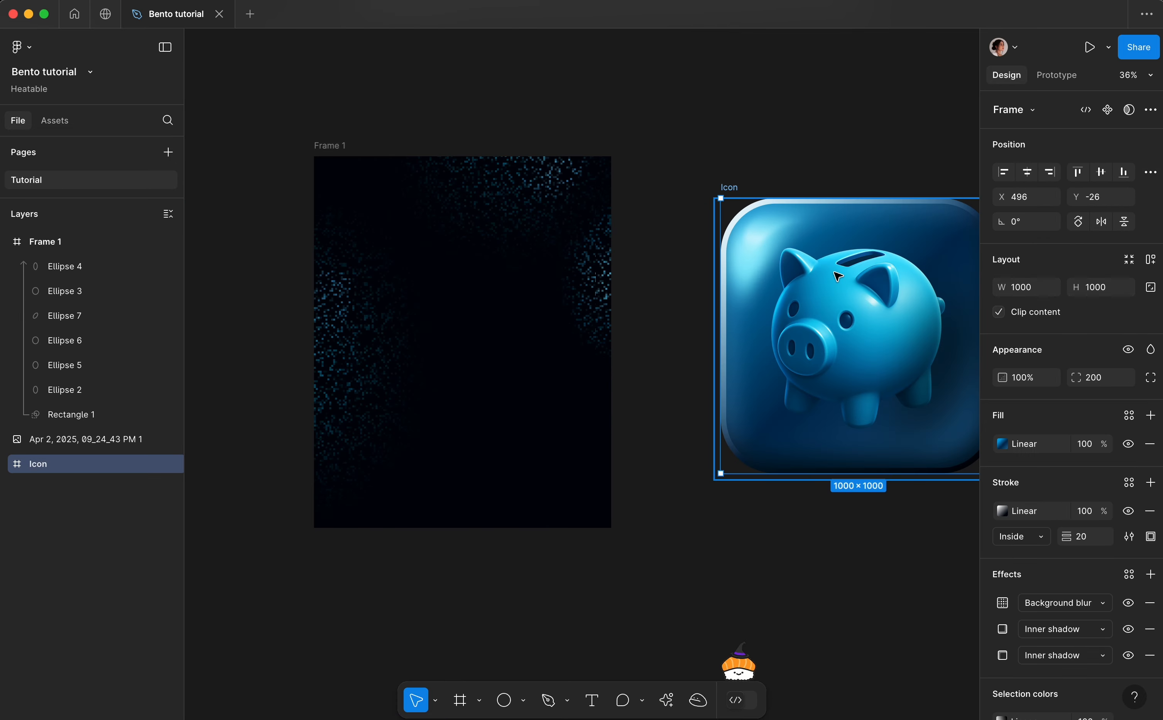
{"action": "left_click_drag", "start_coordinate": [837, 276], "coordinate": [460, 268]}
{"action": "key", "text": "k"}
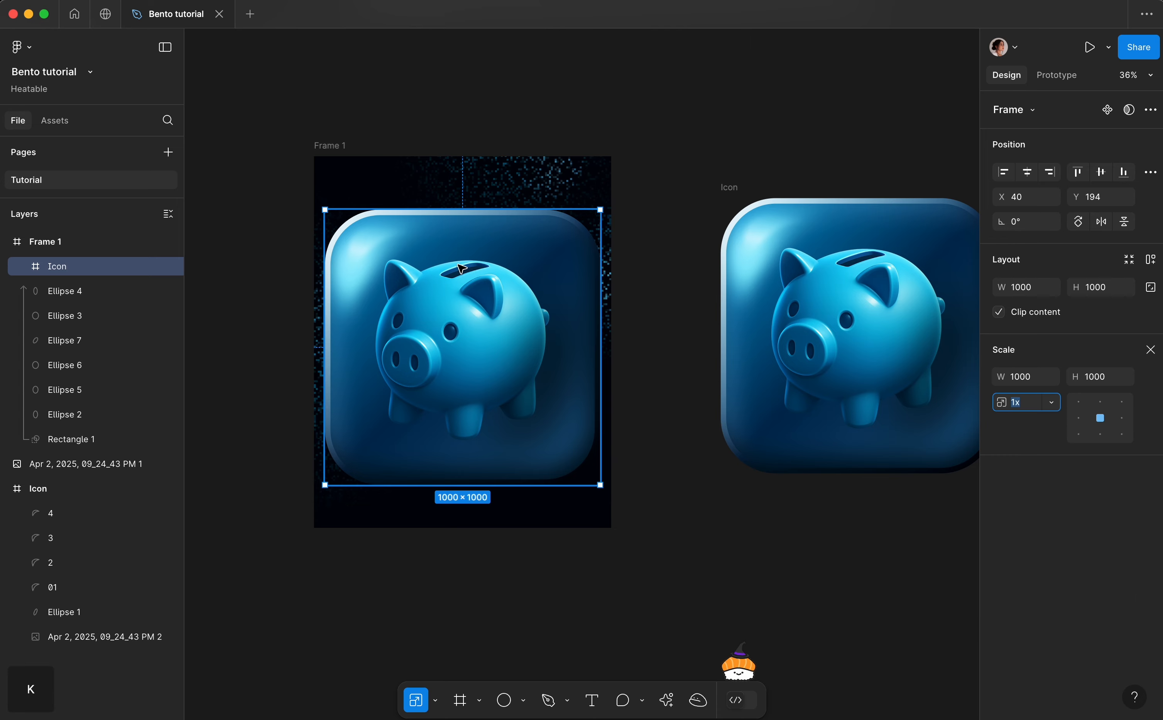
{"action": "left_click_drag", "start_coordinate": [481, 210], "coordinate": [477, 316]}
{"action": "key", "text": "Escape"}
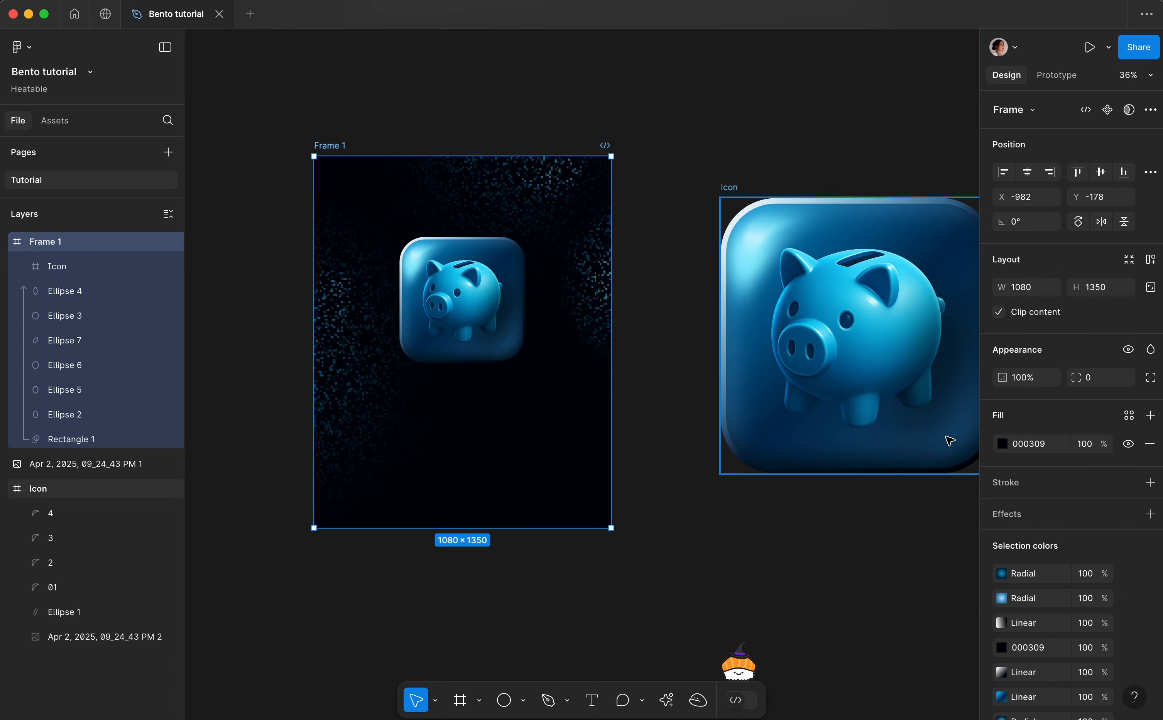
- Change the dark frame's fill to a vertical linear gradient, sampling the icon's blue for the 0% stop and darkening it to 00172B
{"action": "left_click", "coordinate": [1001, 444]}
{"action": "left_click", "coordinate": [829, 344]}
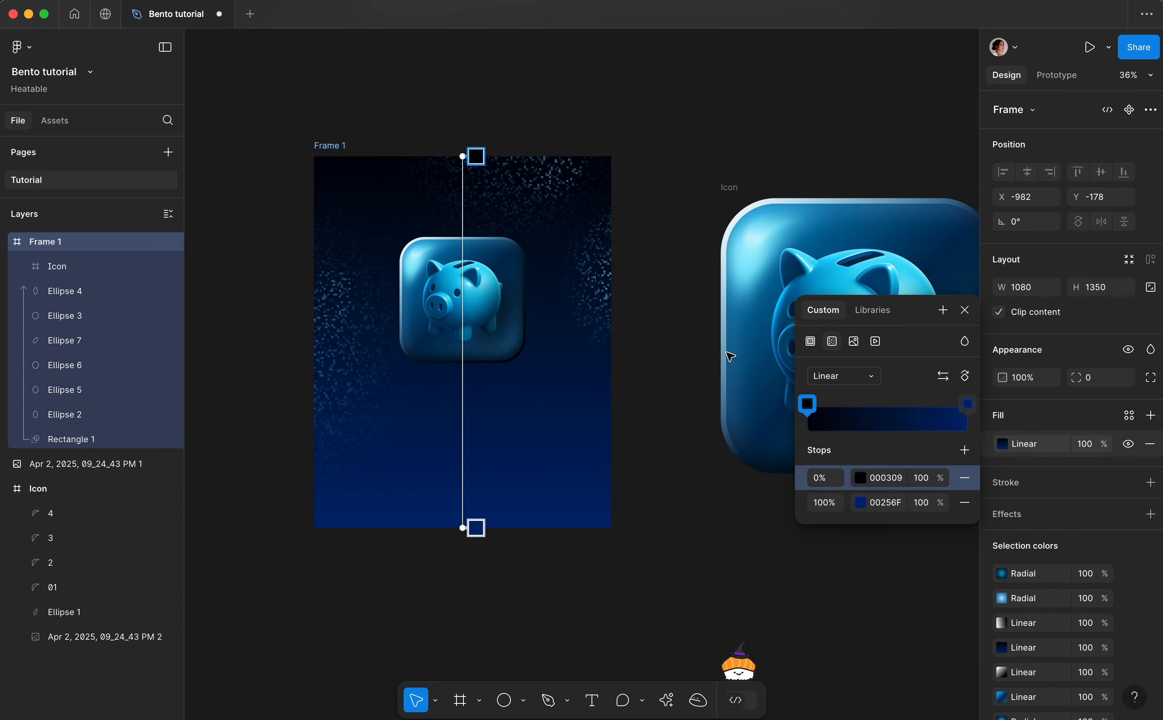
{"action": "scroll", "coordinate": [549, 343], "scroll_direction": "up", "scroll_amount": 5}
{"action": "scroll", "coordinate": [543, 340], "scroll_direction": "down", "scroll_amount": 3}
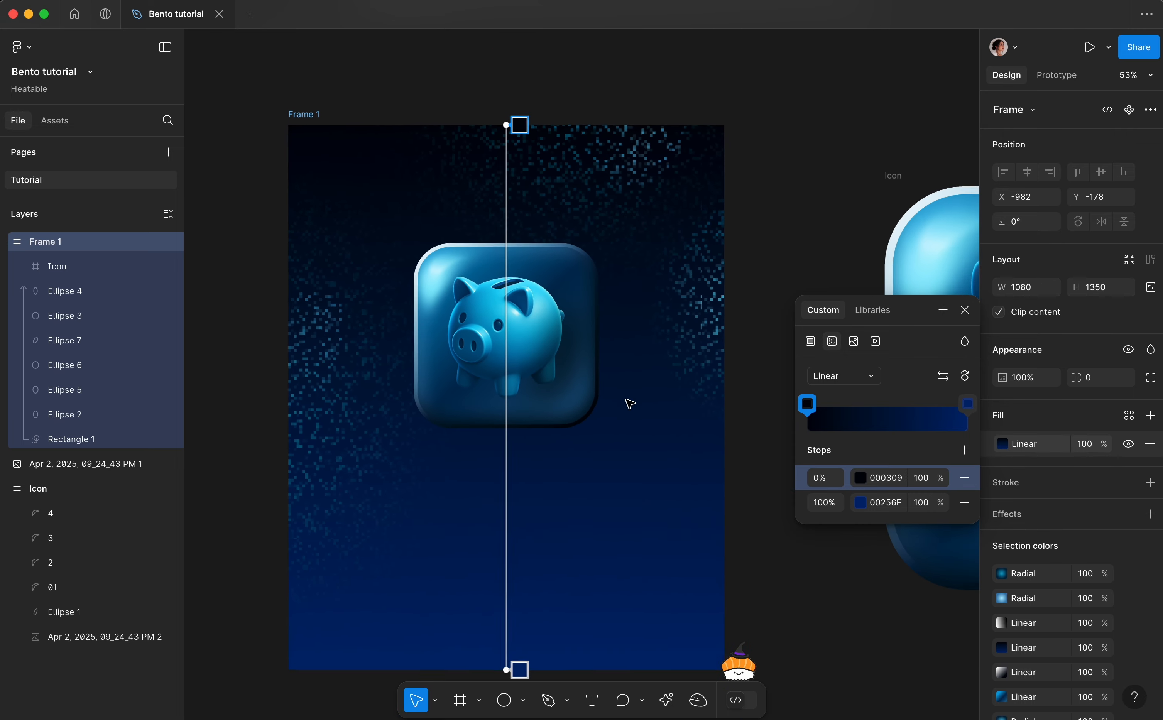
{"action": "left_click", "coordinate": [862, 478]}
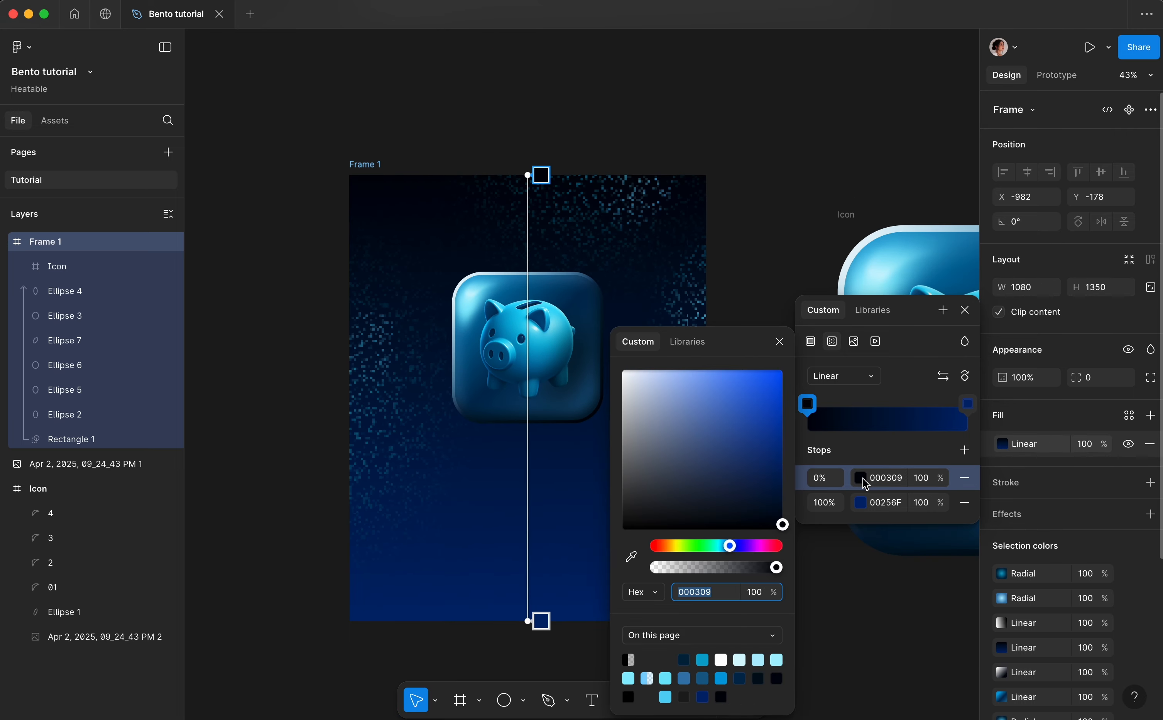
{"action": "left_click", "coordinate": [632, 557]}
{"action": "scroll", "coordinate": [581, 372], "scroll_direction": "up", "scroll_amount": 5}
{"action": "left_click", "coordinate": [590, 254]}
{"action": "scroll", "coordinate": [587, 258], "scroll_direction": "down", "scroll_amount": 5}
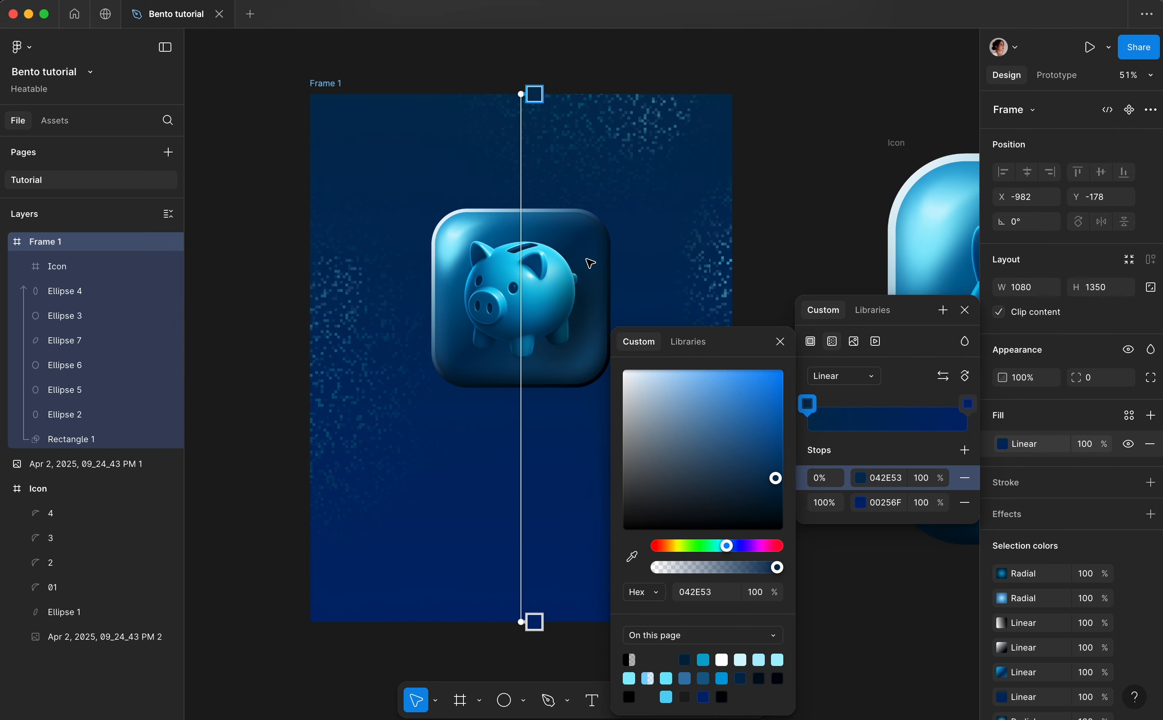
{"action": "left_click", "coordinate": [779, 499]}
- Set the gradient's 100% stop to the near-black 01050C sampled from the shadow at the icon's edge
{"action": "left_click", "coordinate": [861, 510]}
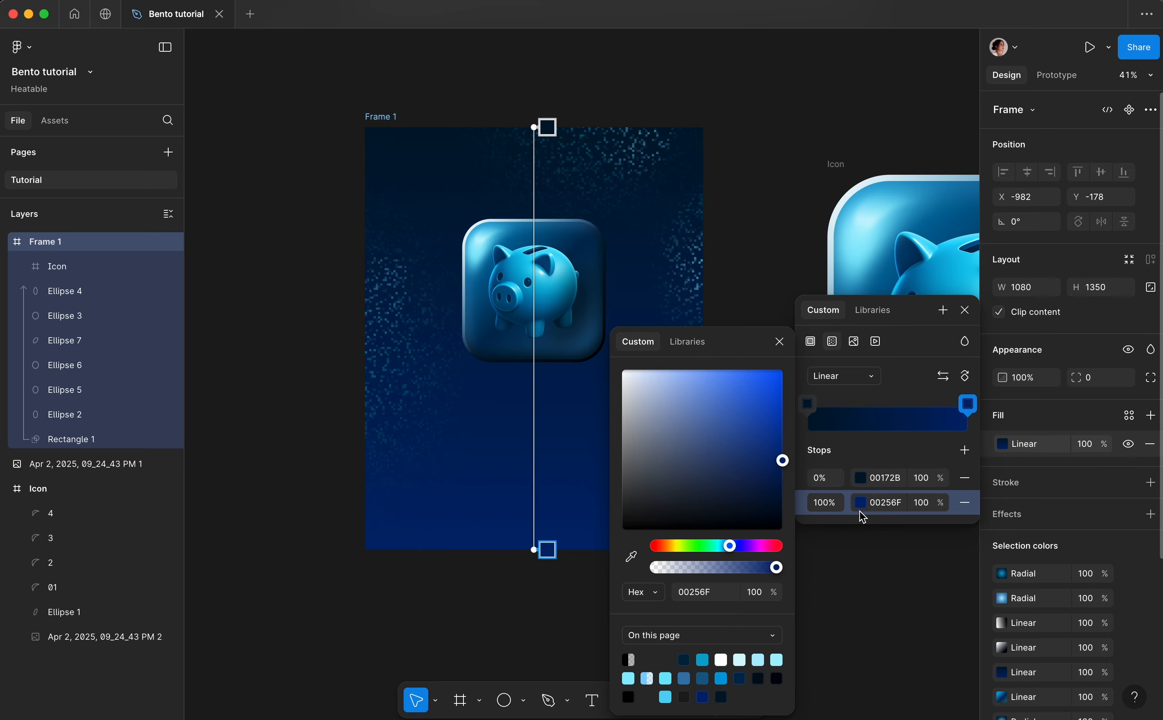
{"action": "left_click", "coordinate": [632, 556]}
{"action": "scroll", "coordinate": [605, 329], "scroll_direction": "up", "scroll_amount": 10}
{"action": "left_click", "coordinate": [606, 340]}
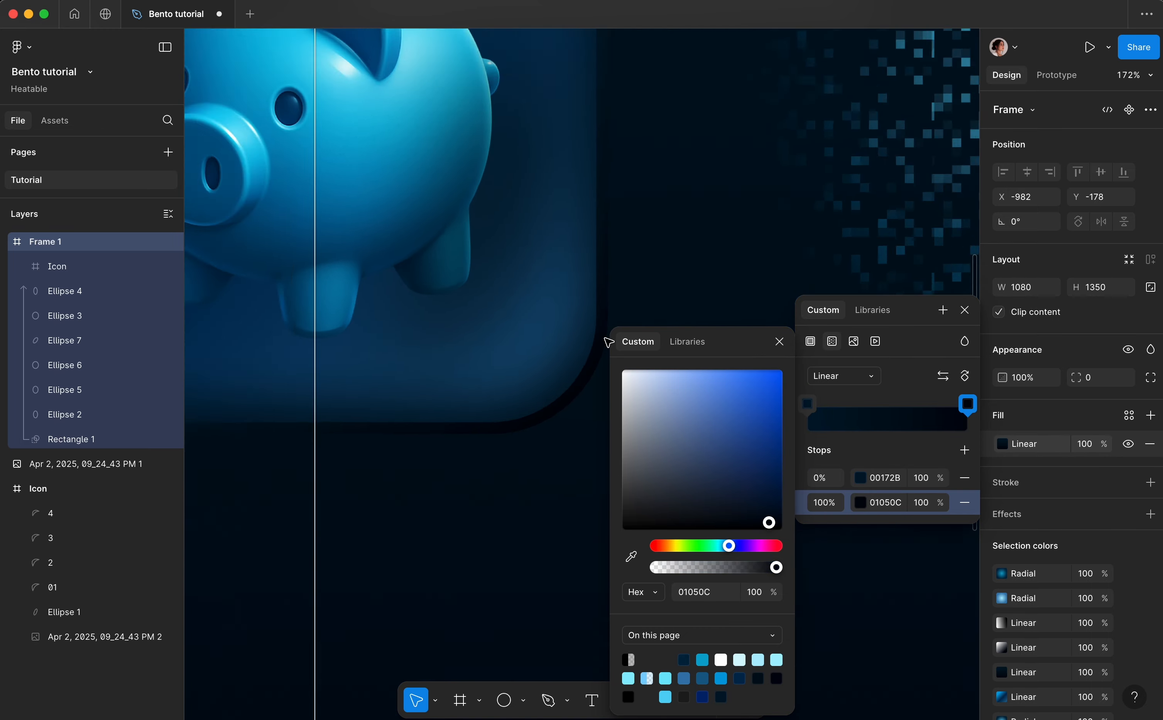
{"action": "scroll", "coordinate": [606, 340], "scroll_direction": "down", "scroll_amount": 10}
{"action": "left_click", "coordinate": [665, 243]}
- Add the heading "Maximise your savings" in Inter Medium 72 with -5% letter spacing near the frame's lower-left corner
{"action": "key", "text": "t"}
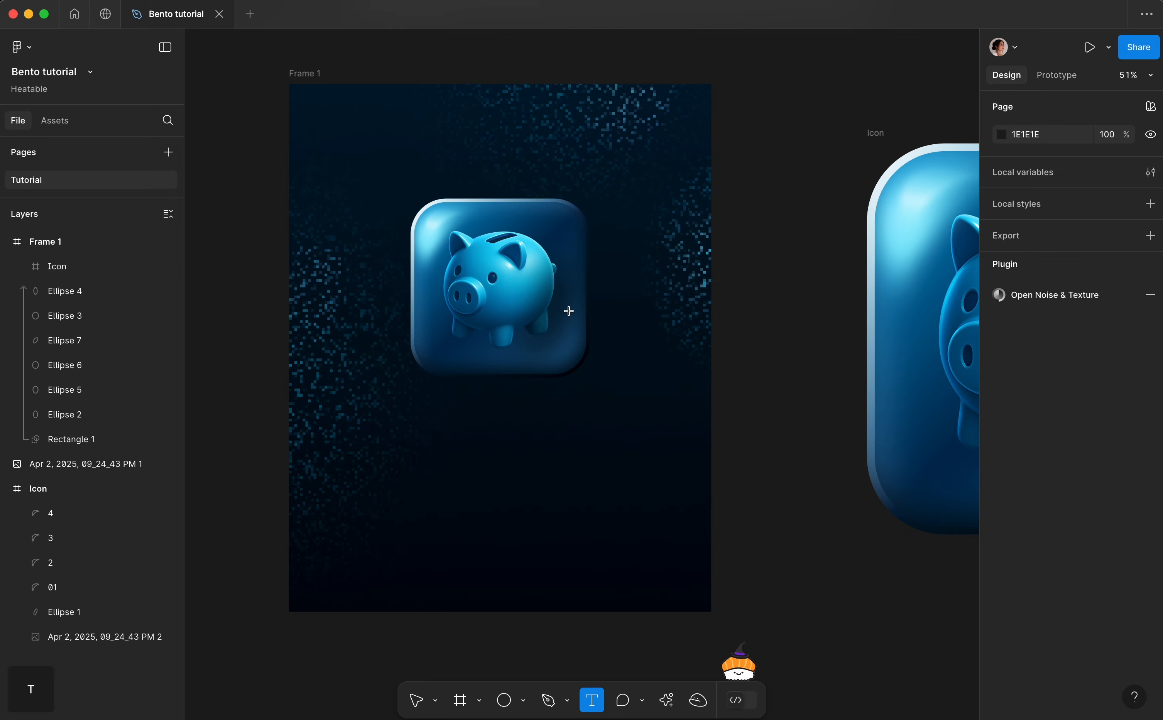
{"action": "type", "text": "72"}
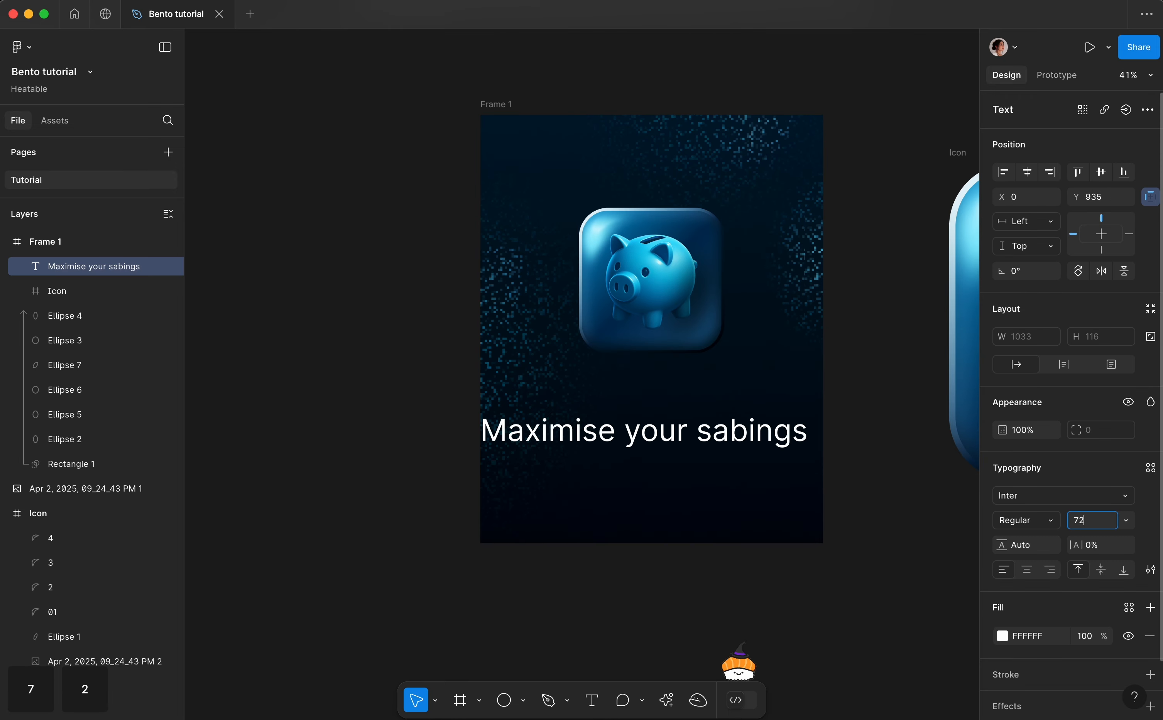
{"action": "key", "text": "Return"}
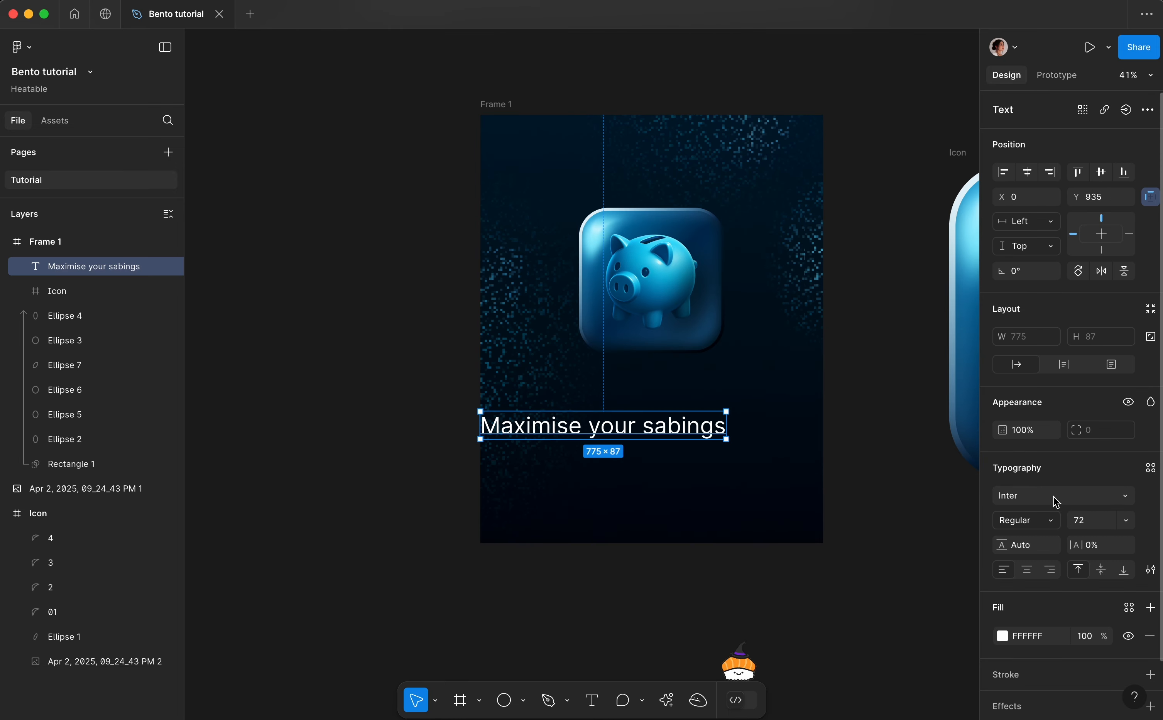
{"action": "left_click", "coordinate": [1032, 525]}
{"action": "left_click", "coordinate": [1045, 537]}
{"action": "left_click", "coordinate": [1098, 545]}
{"action": "type", "text": "-5"}
{"action": "key", "text": "Return"}
{"action": "left_click_drag", "start_coordinate": [605, 432], "coordinate": [628, 464]}
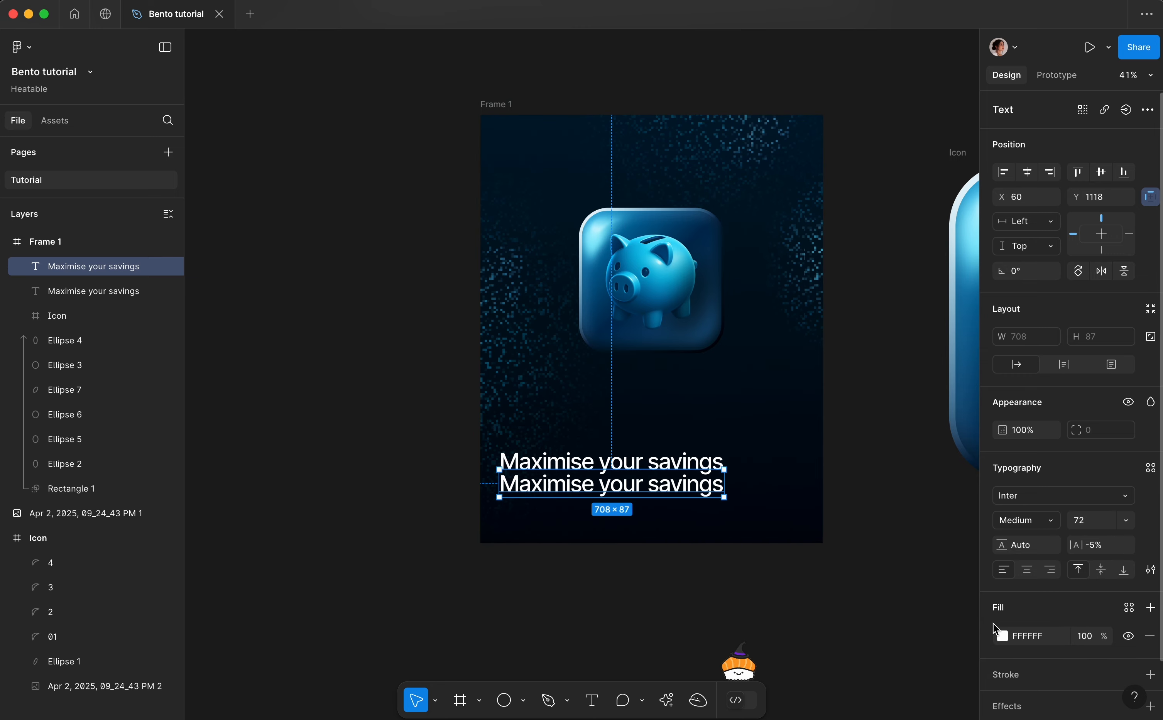
- Turn the heading's copy into the subtitle "Our team is here to help you meet your financial goals with ease", Regular 48, coloured 3477A6
{"action": "left_click", "coordinate": [1001, 636]}
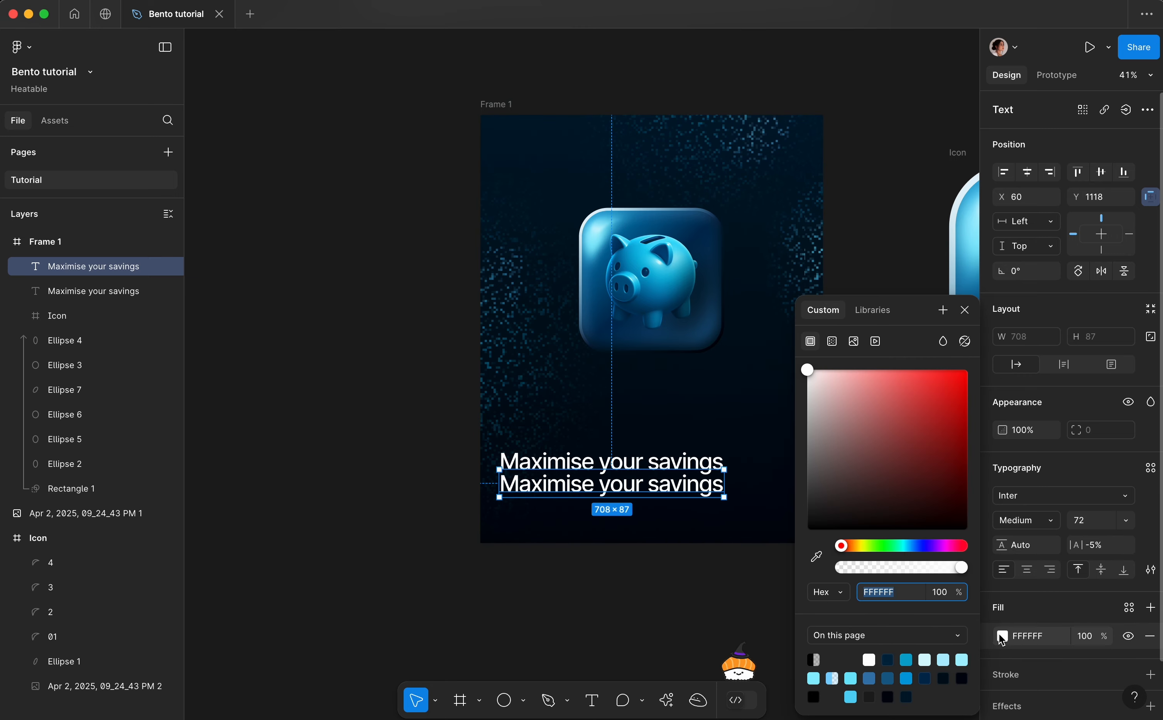
{"action": "left_click", "coordinate": [1088, 521]}
{"action": "type", "text": "48"}
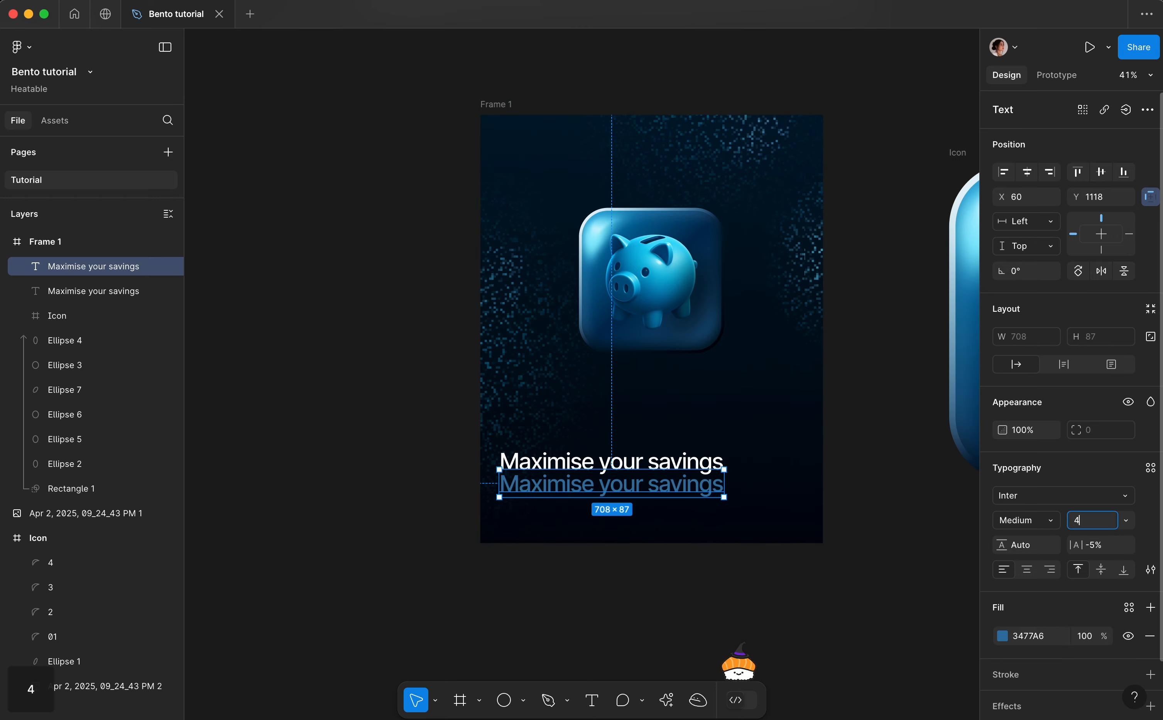
{"action": "key", "text": "Return"}
{"action": "left_click", "coordinate": [529, 479]}
{"action": "left_click_drag", "start_coordinate": [531, 483], "coordinate": [531, 489]}
{"action": "left_click", "coordinate": [1027, 521]}
{"action": "left_click", "coordinate": [1022, 501]}
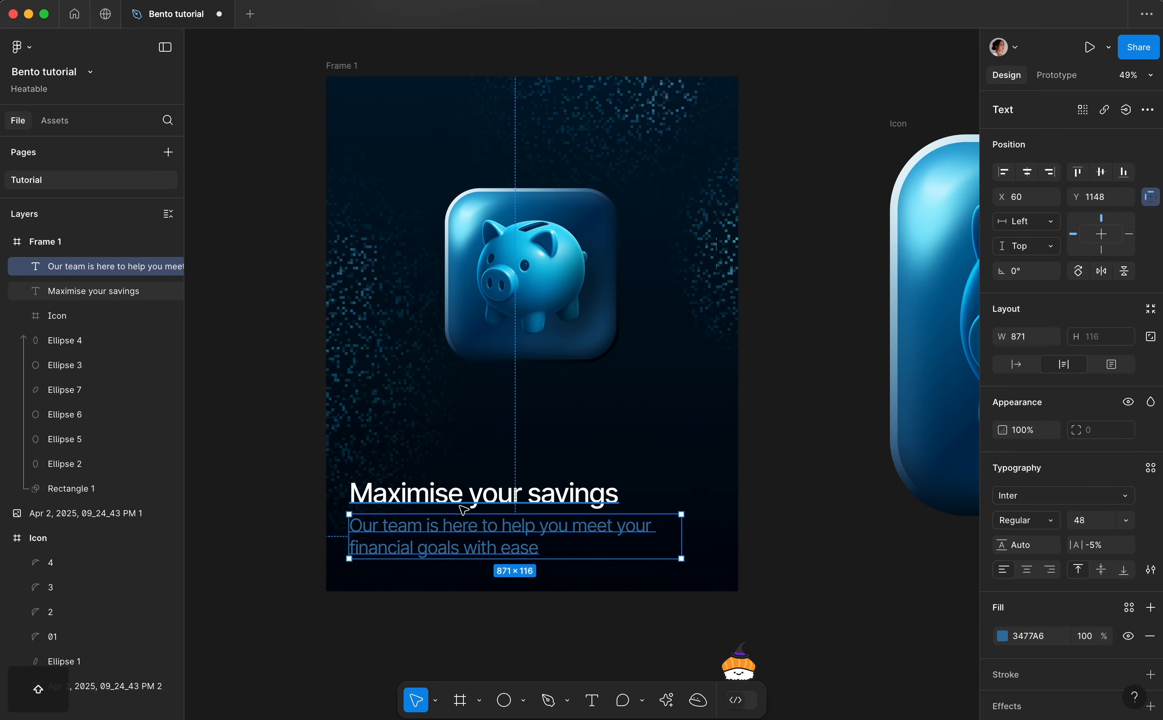
- Combine the heading and subtitle in an auto layout and move it down to 60 px above the frame's bottom edge
{"action": "left_click", "coordinate": [487, 508], "text": "shift"}
{"action": "key", "text": "shift+a"}
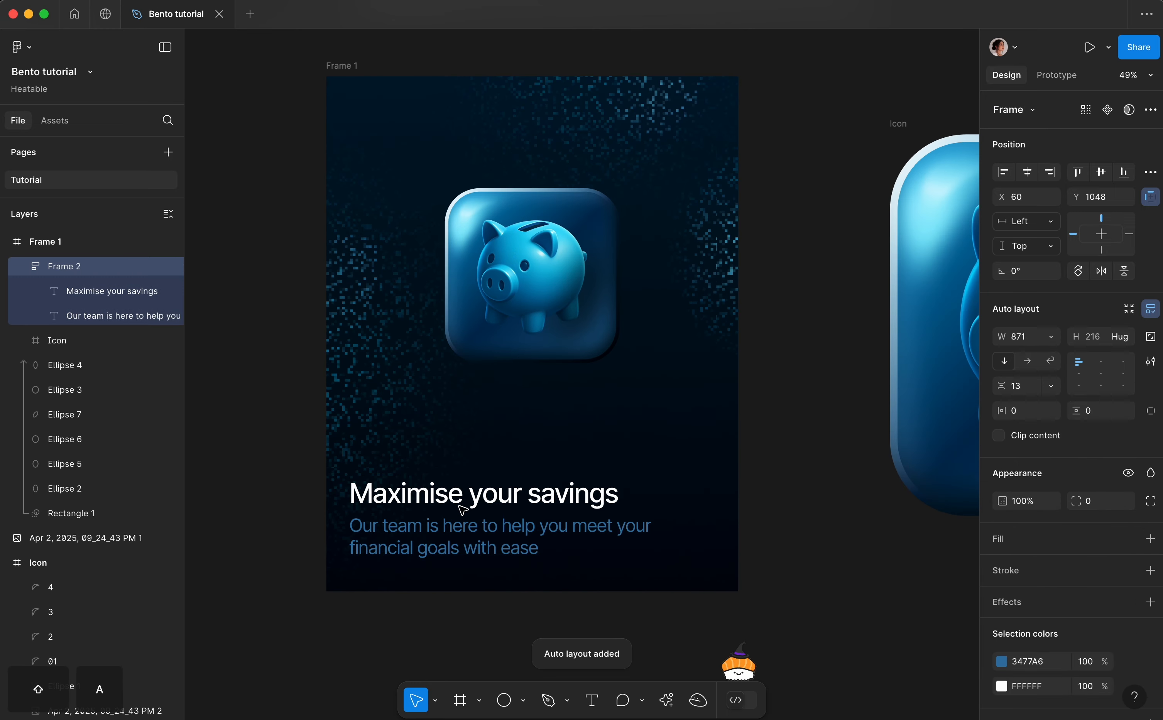
{"action": "key", "text": "alt+Down"}
{"action": "key", "text": "alt+Down"}
{"action": "key", "text": "alt+Down"}
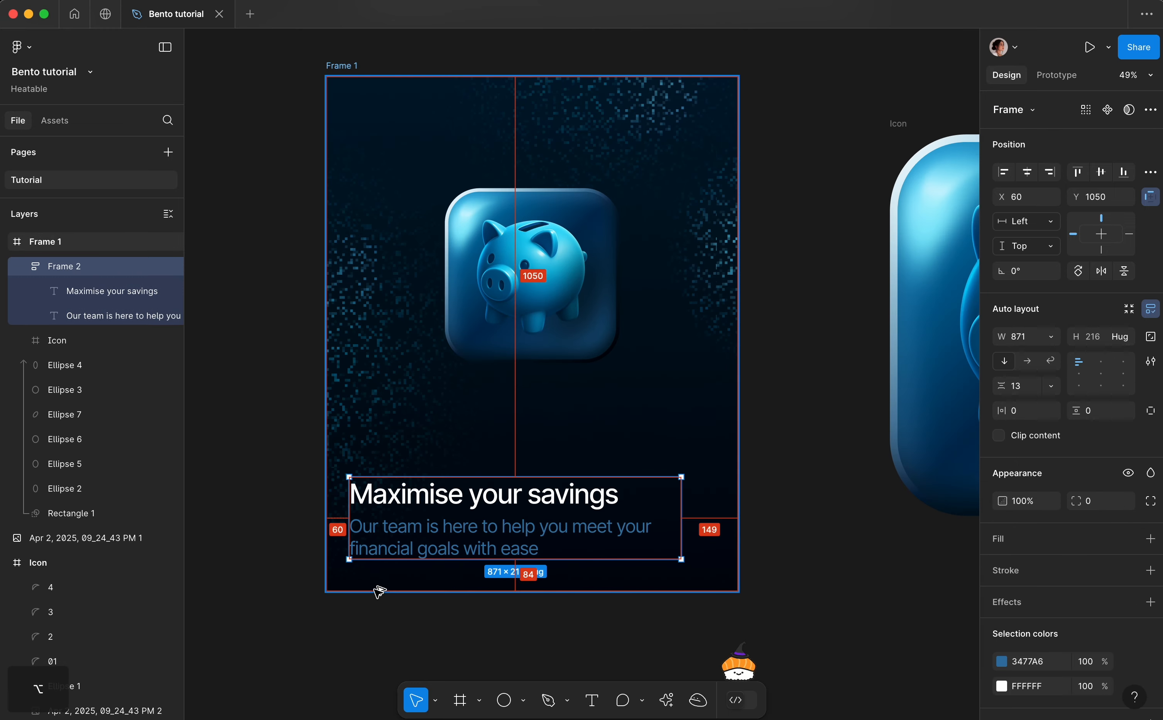
{"action": "key", "text": "alt+Down"}
{"action": "key", "text": "alt+Down"}
{"action": "key", "text": "alt+Down"}
{"action": "key", "text": "alt+Down"}
{"action": "key", "text": "alt+Down"}
{"action": "key", "text": "alt+Down"}
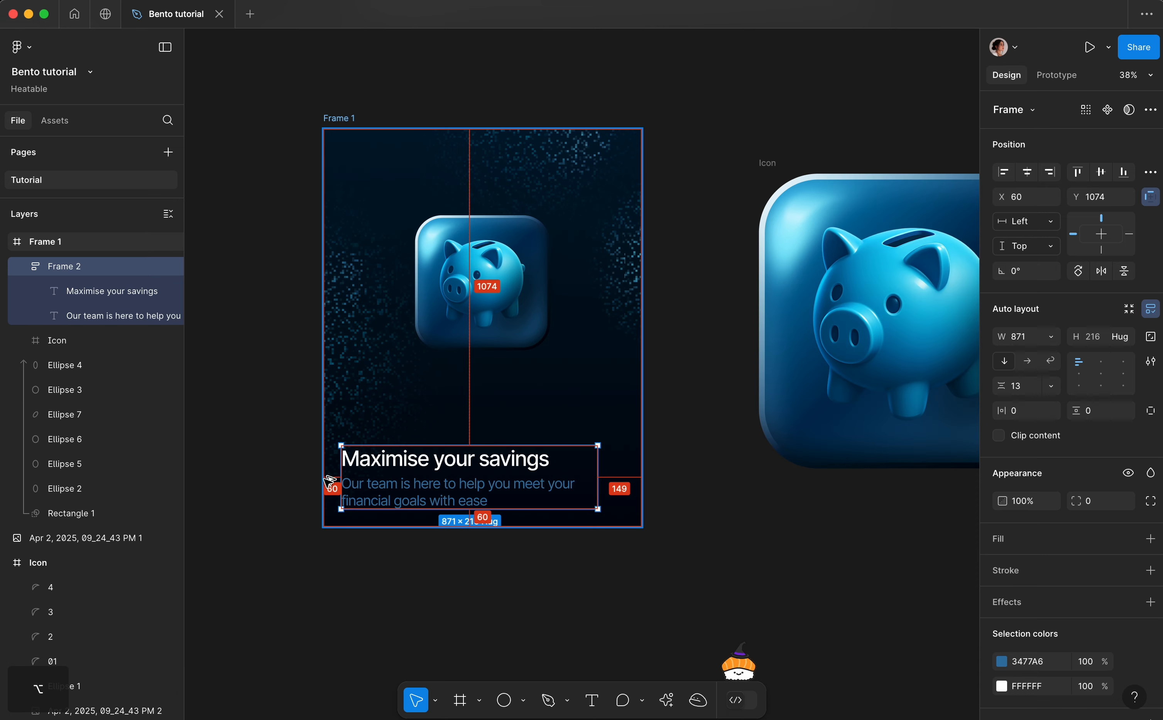
- Nudge the heading and subtitle block further in from the frame's left edge
{"action": "key", "text": "alt+Right"}
{"action": "key", "text": "alt+Right"}
{"action": "key", "text": "alt+Right"}
{"action": "key", "text": "alt+Right"}
{"action": "key", "text": "alt+Right"}
{"action": "key", "text": "alt+Right"}
{"action": "key", "text": "alt+Right"}
{"action": "key", "text": "alt+Right"}
{"action": "key", "text": "alt+Right"}
{"action": "key", "text": "alt+Right"}
{"action": "key", "text": "alt+Right"}
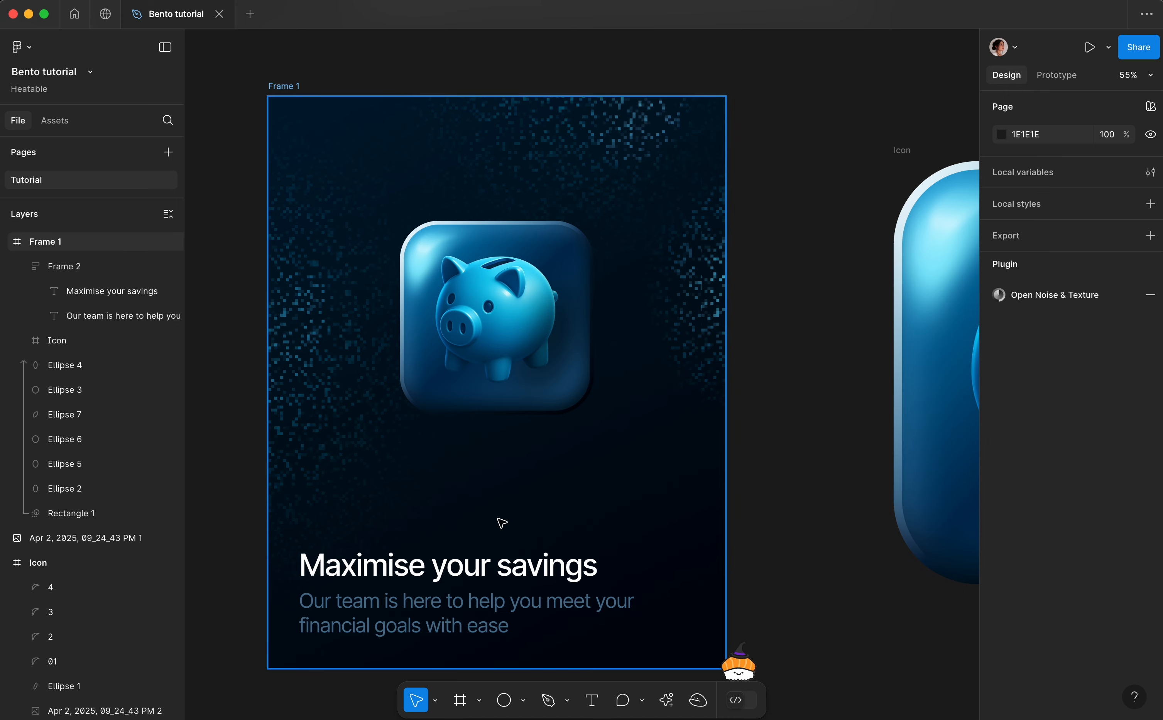
- Add the label "Secure" above the piggy bank icon at size 36 with -2% letter spacing
{"action": "key", "text": "t"}
{"action": "left_click", "coordinate": [373, 174]}
{"action": "type", "text": "Secure"}
{"action": "key", "text": "Escape"}
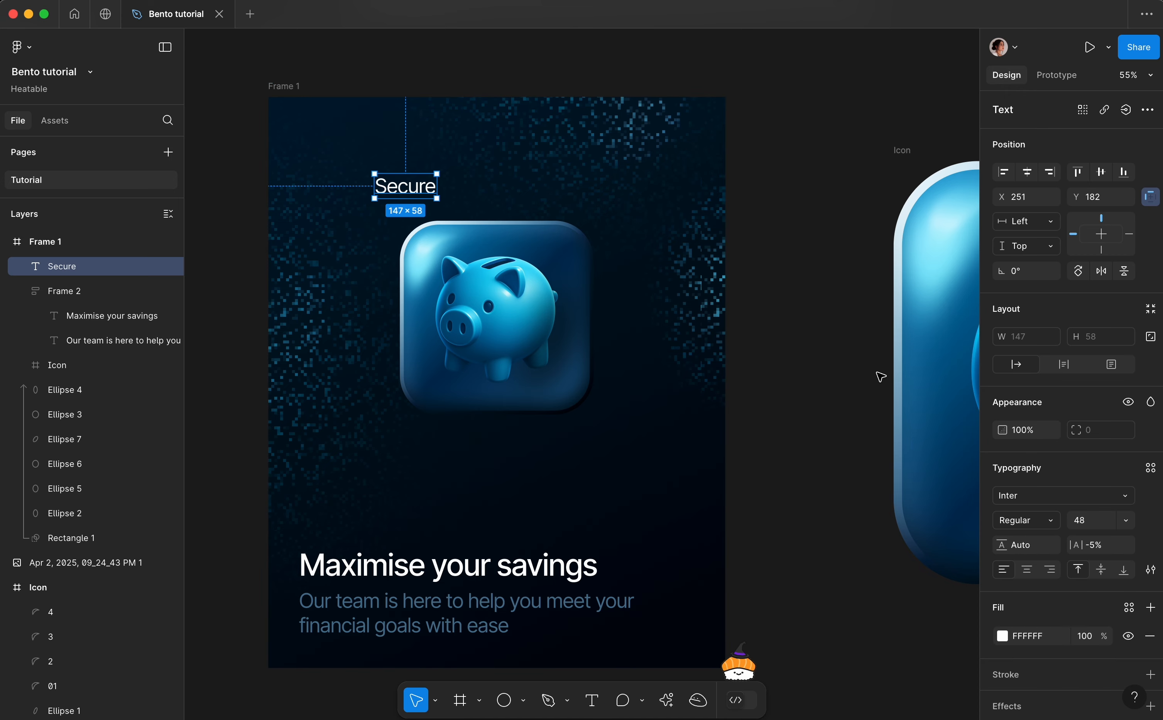
{"action": "left_click", "coordinate": [1115, 526]}
{"action": "type", "text": "36"}
{"action": "key", "text": "Return"}
{"action": "left_click_drag", "start_coordinate": [1078, 545], "coordinate": [1083, 549]}
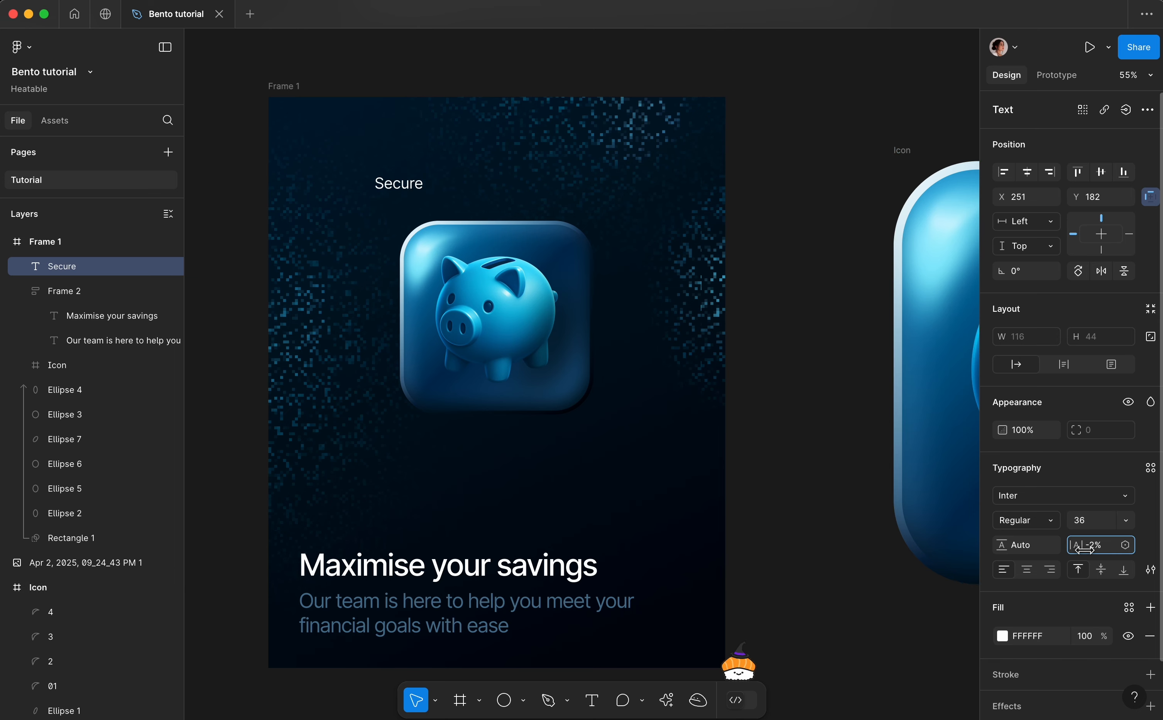
- Wrap the Secure label in an auto layout with 24 horizontal and 16 vertical padding
{"action": "scroll", "coordinate": [399, 186], "scroll_direction": "up", "scroll_amount": 3}
{"action": "key", "text": "shift+a"}
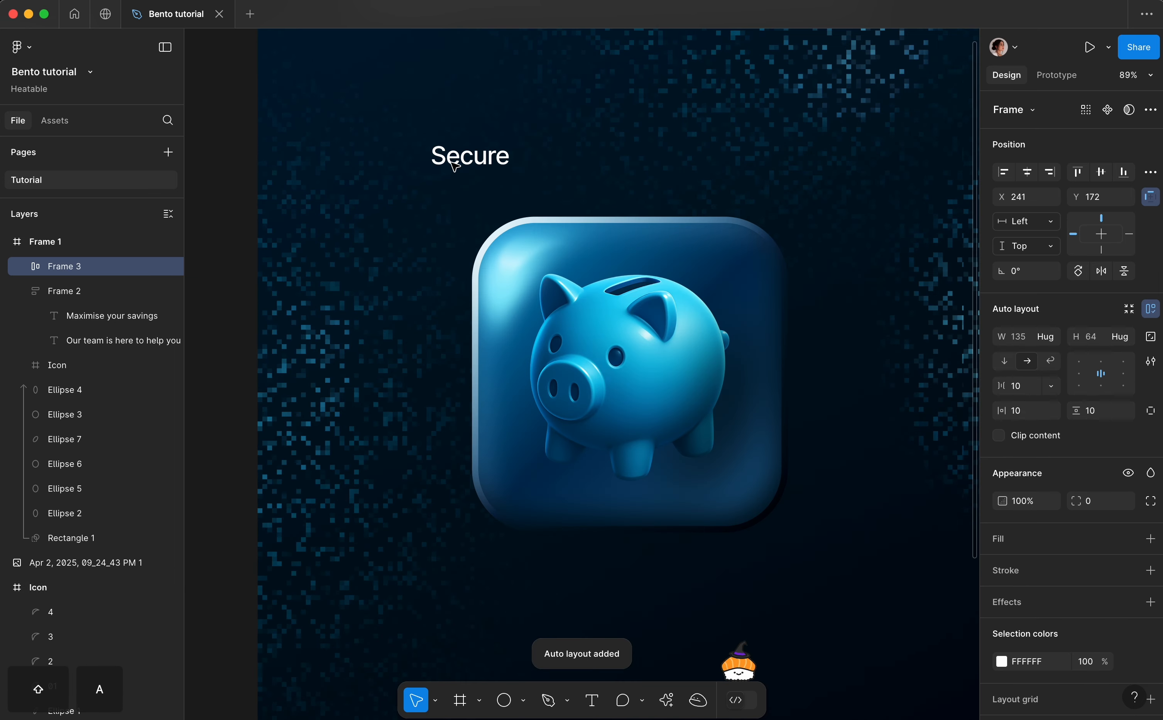
{"action": "type", "text": "16"}
{"action": "left_click", "coordinate": [1028, 421]}
{"action": "type", "text": "24"}
{"action": "key", "text": "Return"}
- Insert the shield-check icon before the Secure label and make it white at 40 × 40 with locked proportions
{"action": "scroll", "coordinate": [588, 257], "scroll_direction": "up", "scroll_amount": 1}
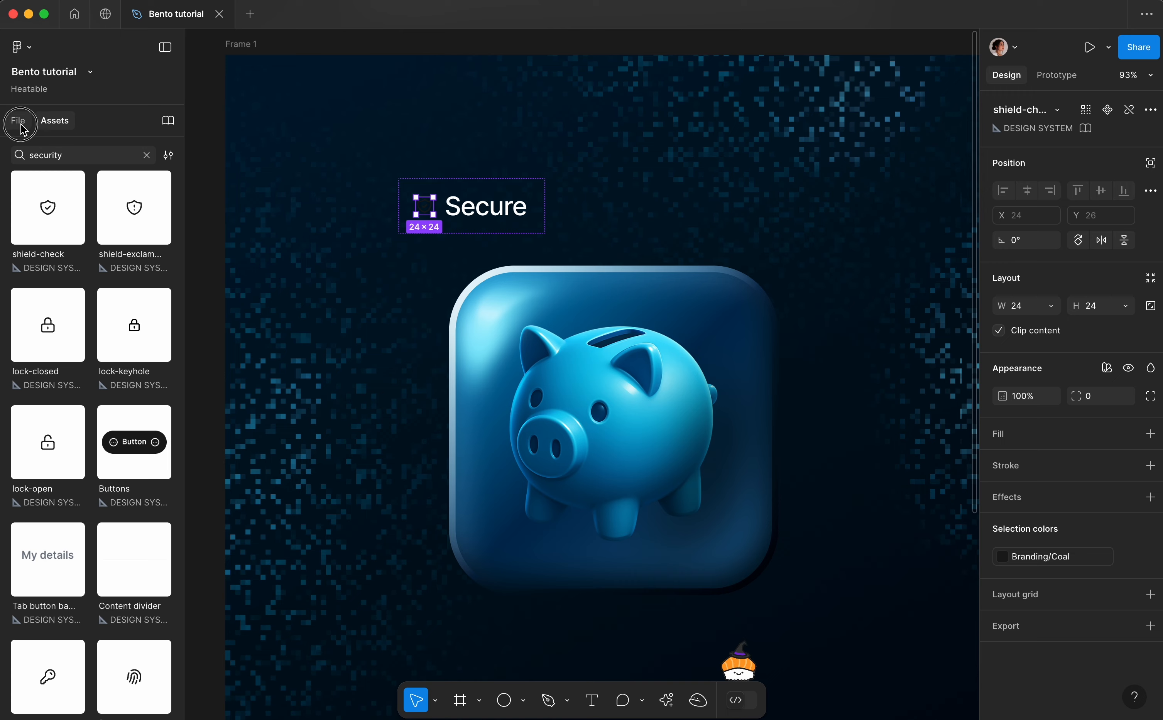
{"action": "left_click", "coordinate": [17, 121]}
{"action": "scroll", "coordinate": [408, 213], "scroll_direction": "up", "scroll_amount": 10}
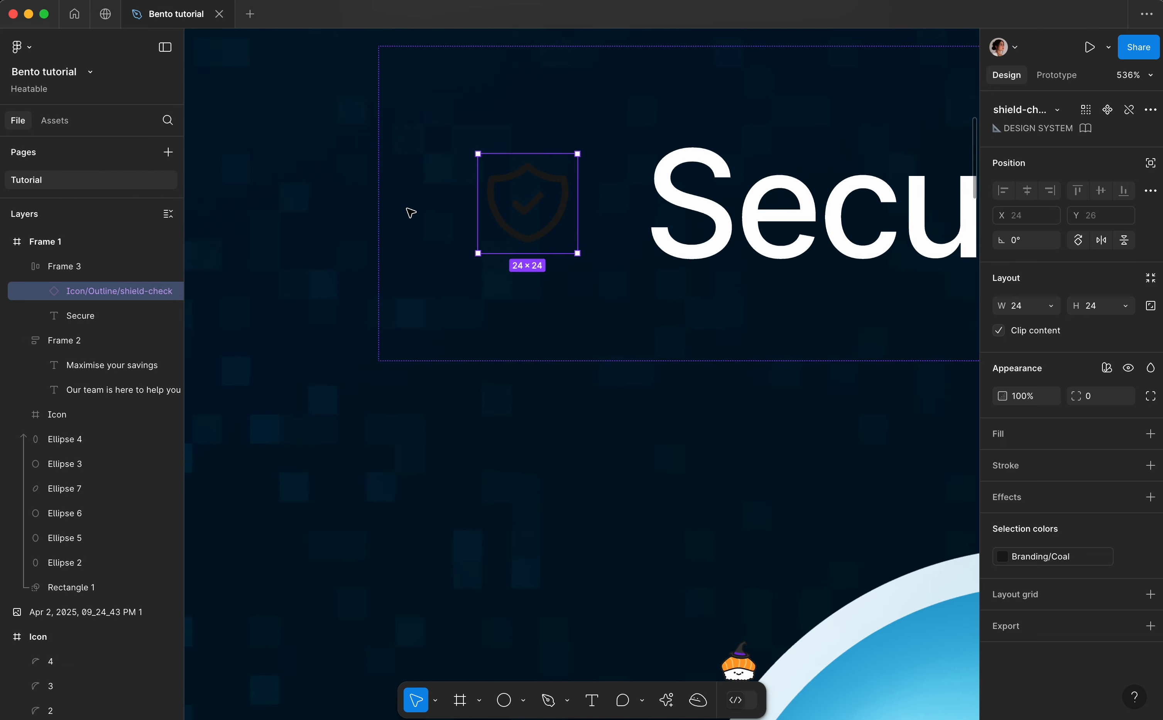
{"action": "left_click", "coordinate": [1146, 308]}
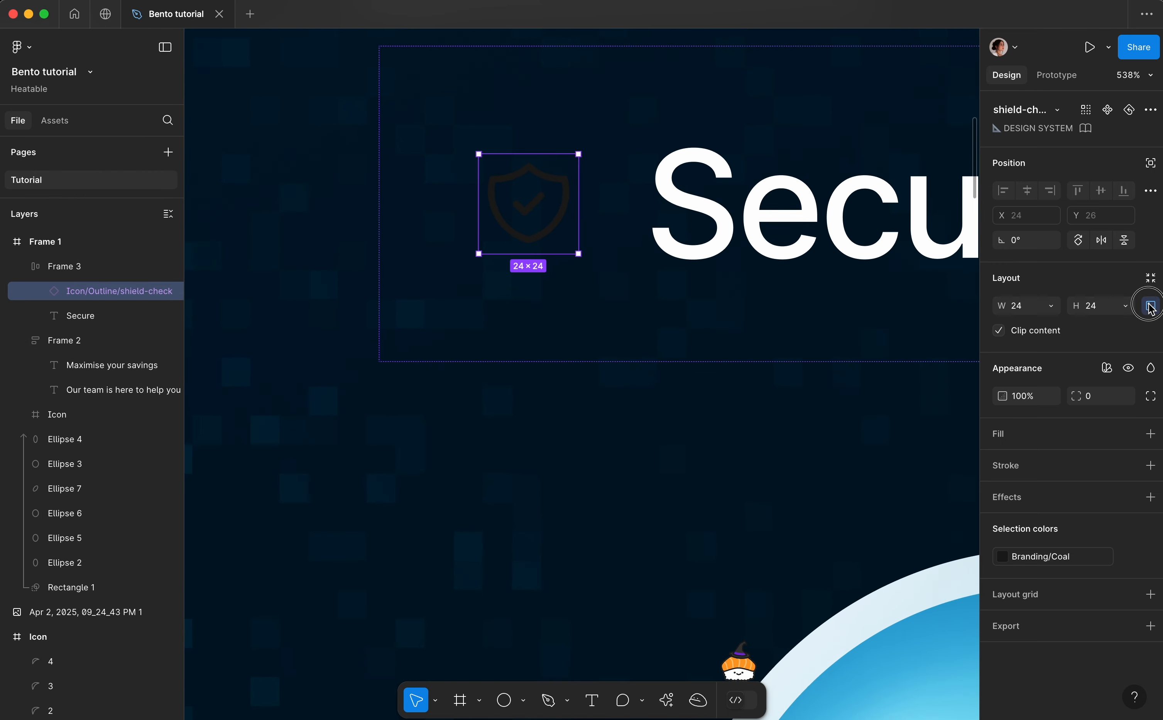
{"action": "left_click", "coordinate": [1105, 308]}
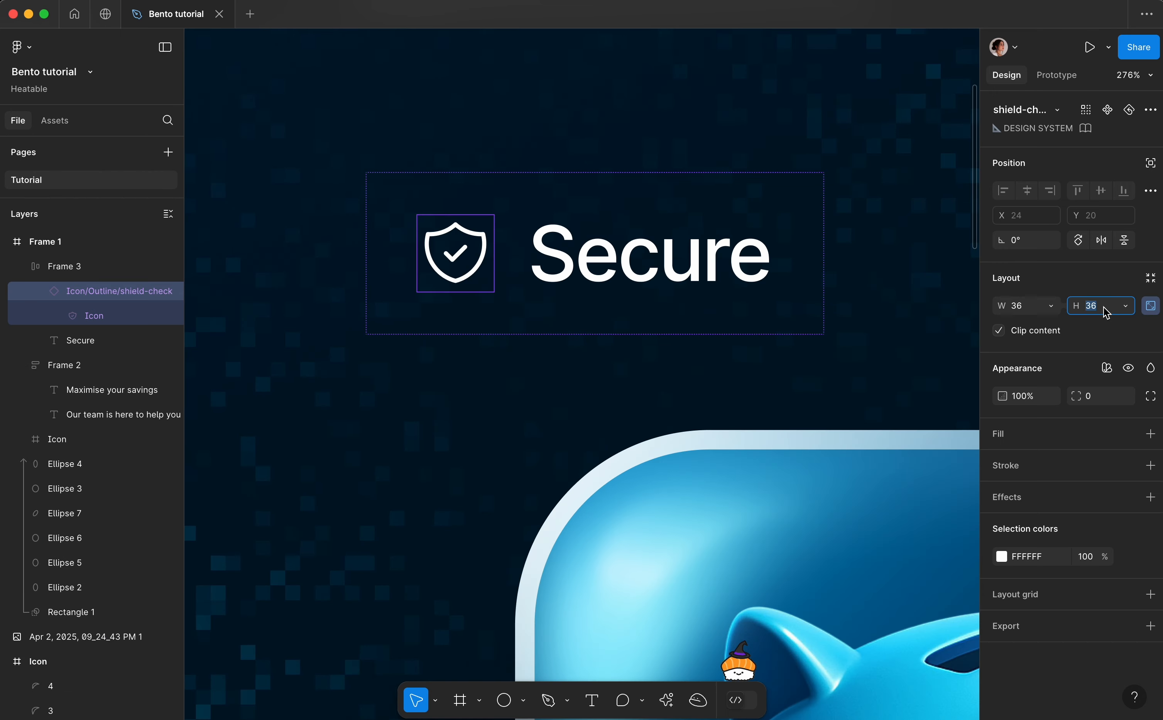
{"action": "type", "text": "40"}
{"action": "key", "text": "Return"}
- Set the stroke weight of the shield-check icon's vector to 2.5
{"action": "key", "text": "Return"}
{"action": "left_click", "coordinate": [1093, 524]}
{"action": "type", "text": "2.5"}
- Set the Secure badge's item spacing to 8 and its corner radius to 100
{"action": "left_click", "coordinate": [807, 291]}
{"action": "left_click", "coordinate": [1026, 387]}
{"action": "type", "text": "8"}
{"action": "key", "text": "Return"}
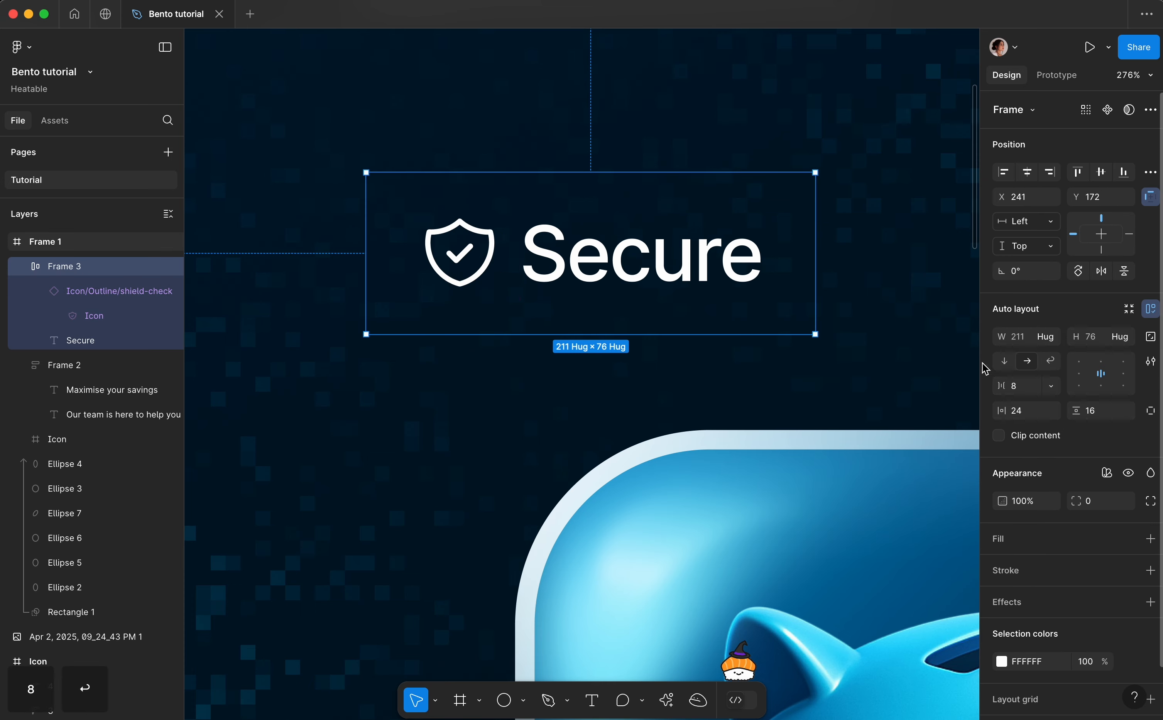
{"action": "scroll", "coordinate": [477, 302], "scroll_direction": "down", "scroll_amount": 3}
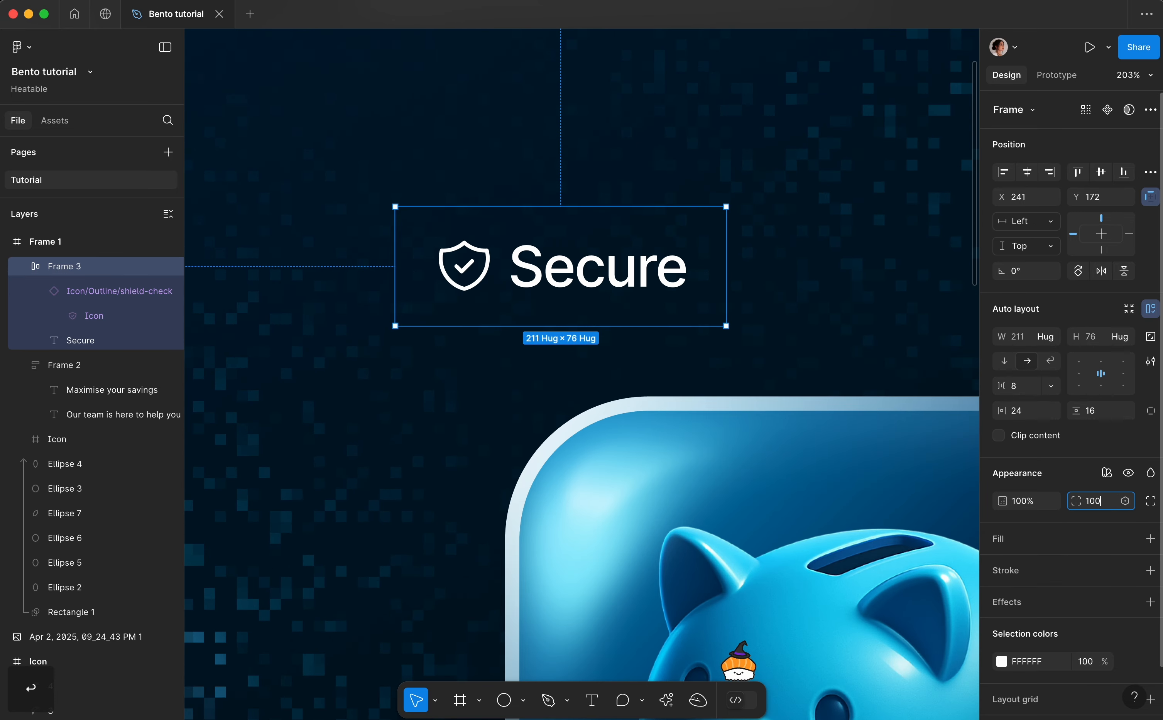
{"action": "scroll", "coordinate": [716, 343], "scroll_direction": "down", "scroll_amount": 3}
- Copy the piggy bank Icon frame's properties and paste them onto the Secure badge
{"action": "left_click", "coordinate": [699, 312]}
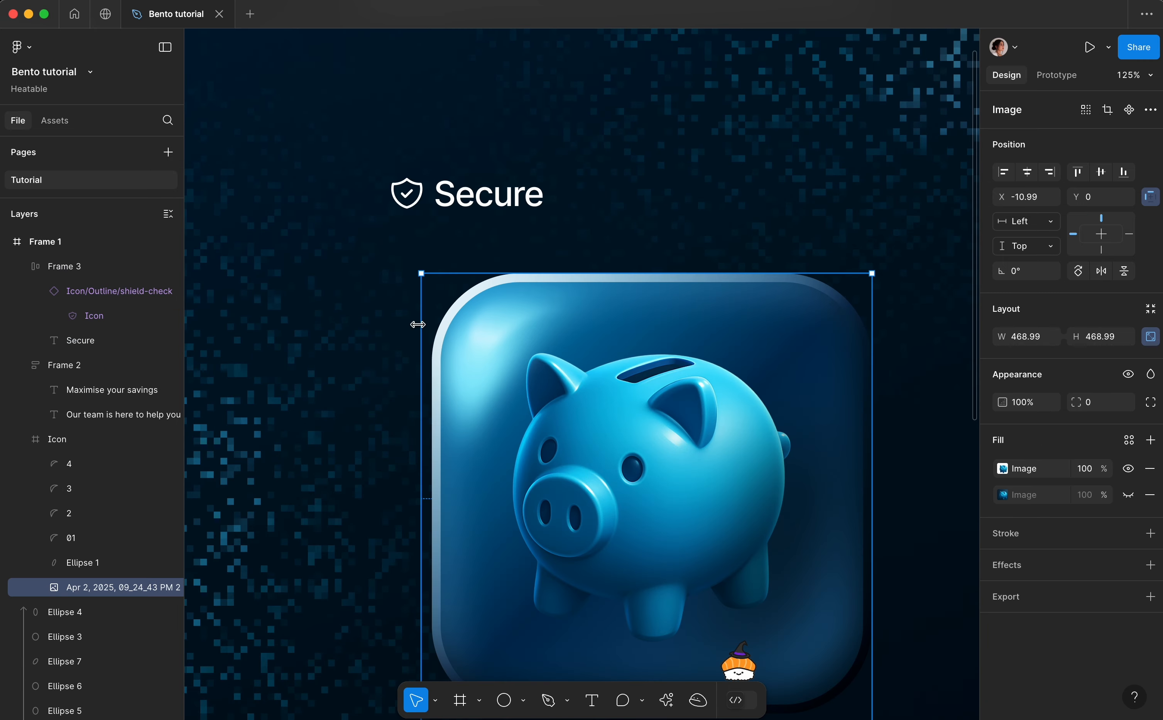
{"action": "left_click", "coordinate": [439, 279]}
{"action": "left_click", "coordinate": [502, 360]}
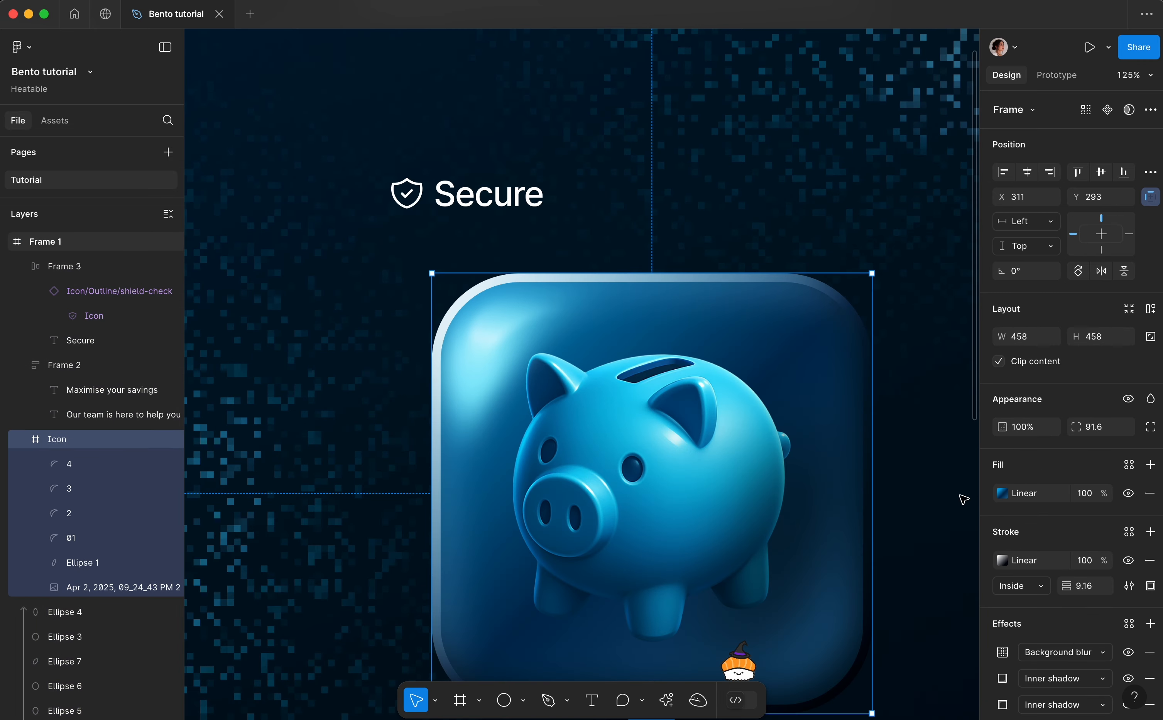
{"action": "right_click", "coordinate": [797, 353]}
{"action": "mouse_move", "coordinate": [844, 192]}
{"action": "left_click", "coordinate": [993, 281]}
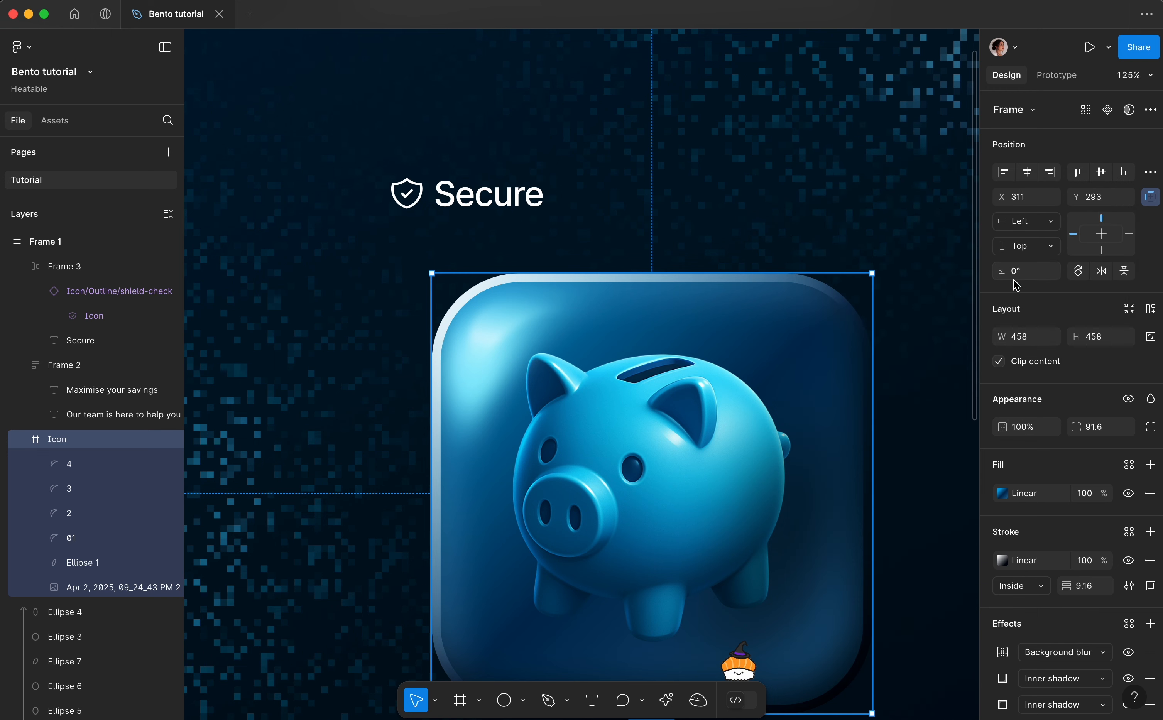
{"action": "left_click", "coordinate": [467, 206]}
{"action": "left_click", "coordinate": [453, 202]}
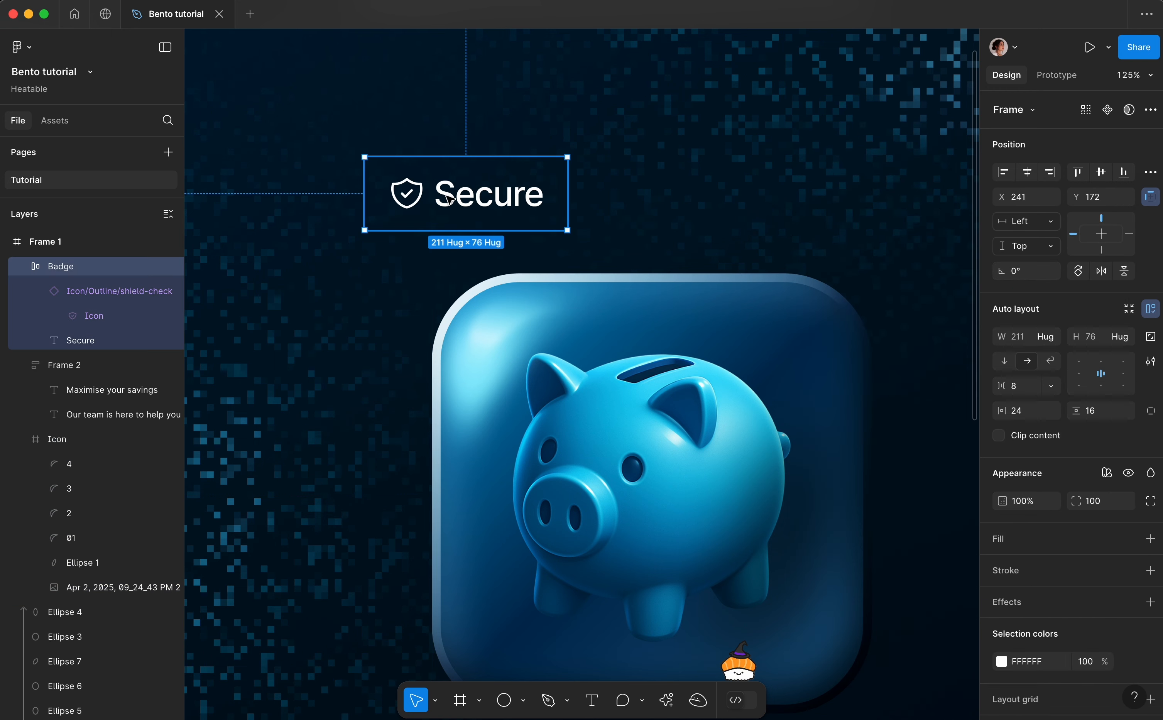
{"action": "key", "text": "super+alt+v"}
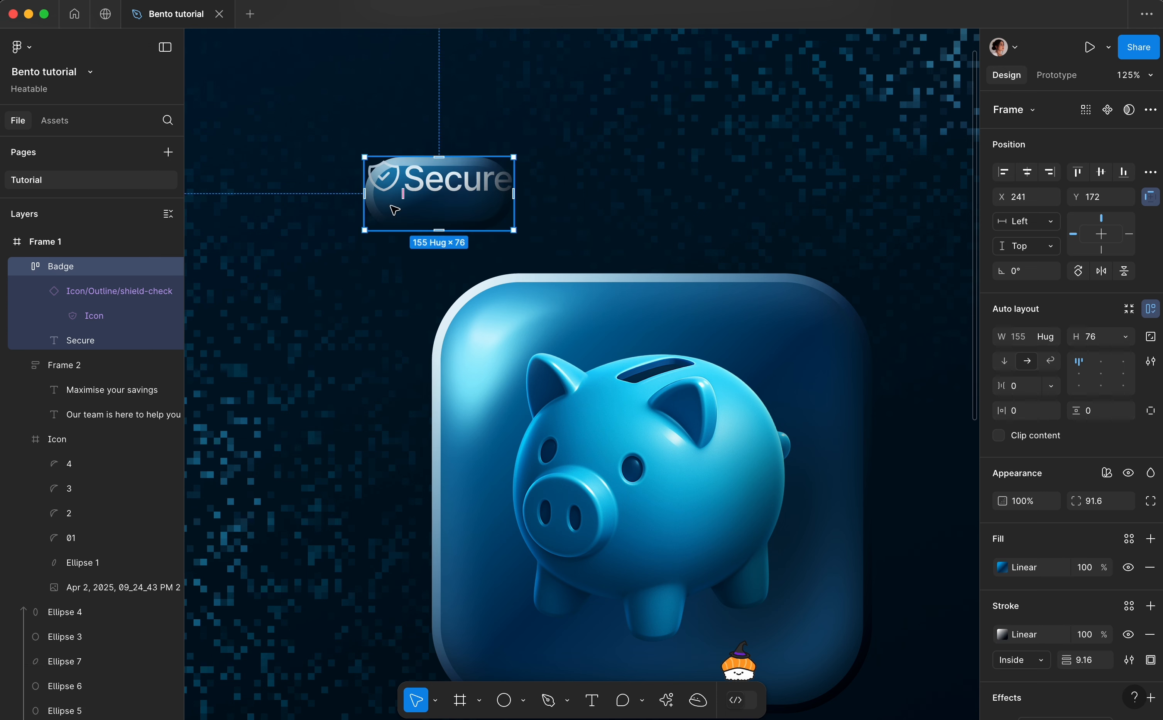
- Centre the badge's contents with item spacing 8, horizontal padding 24 and vertical padding 16
{"action": "left_click", "coordinate": [1105, 375]}
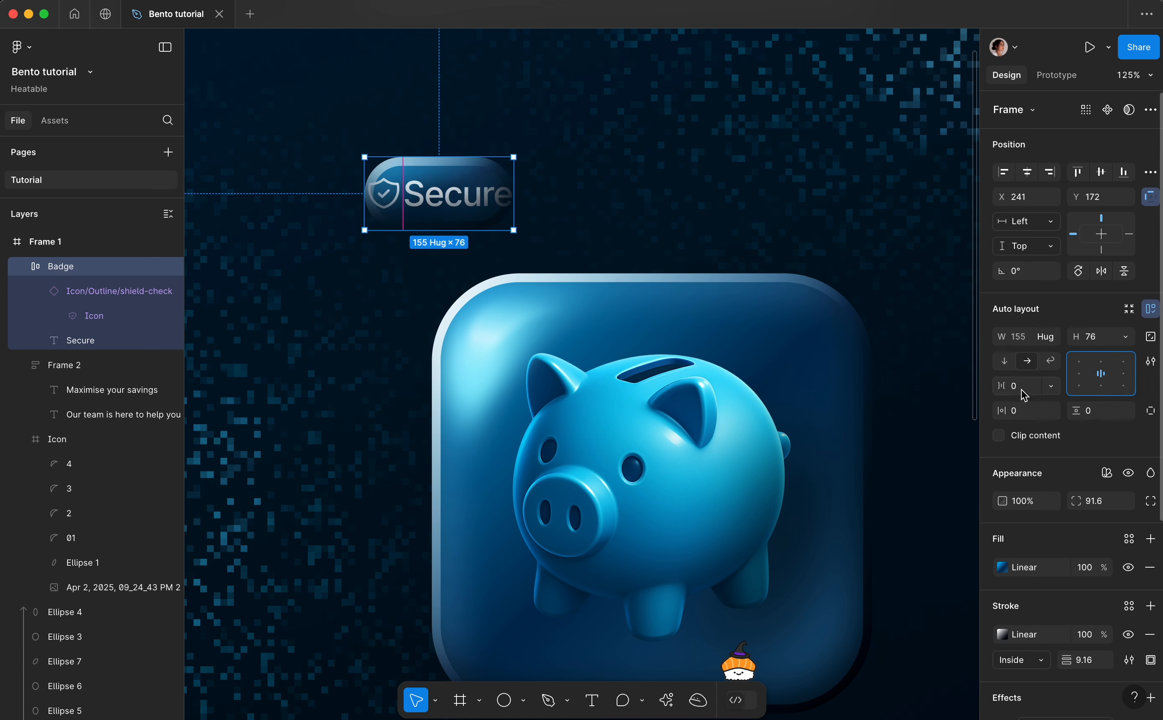
{"action": "type", "text": "8"}
{"action": "left_click", "coordinate": [1028, 413]}
{"action": "type", "text": "24"}
{"action": "key", "text": "Return"}
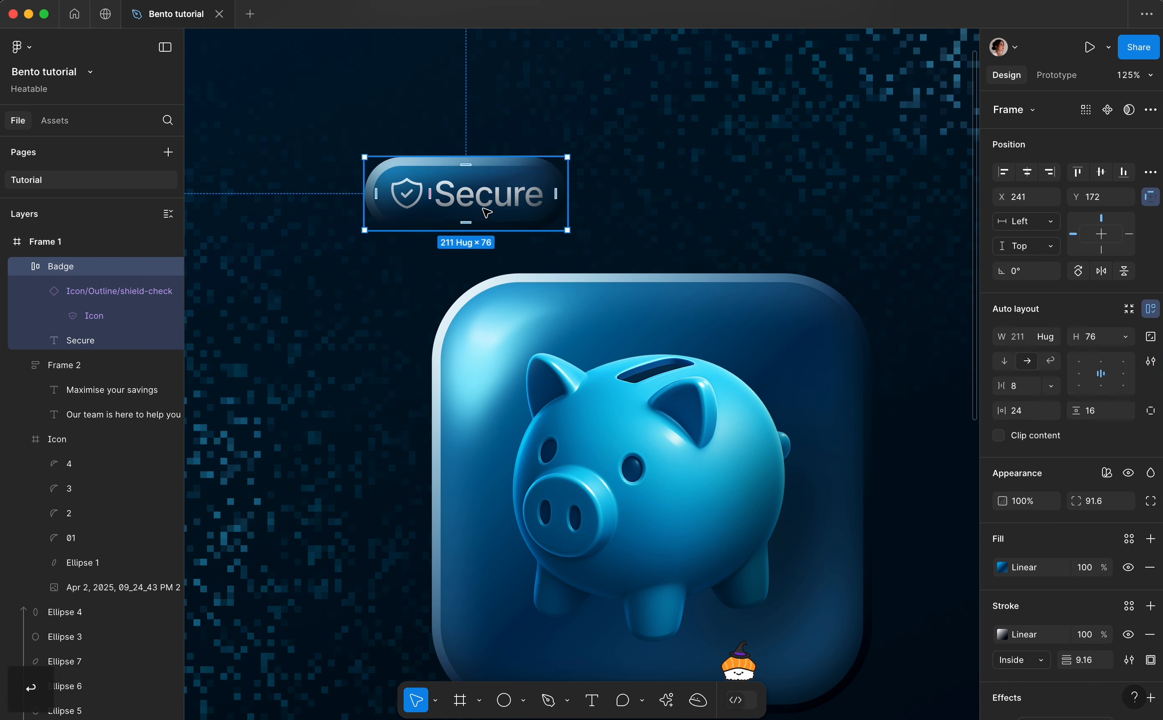
- Set the Secure badge's inside stroke weight to 2
{"action": "scroll", "coordinate": [1068, 618], "scroll_direction": "down", "scroll_amount": 3}
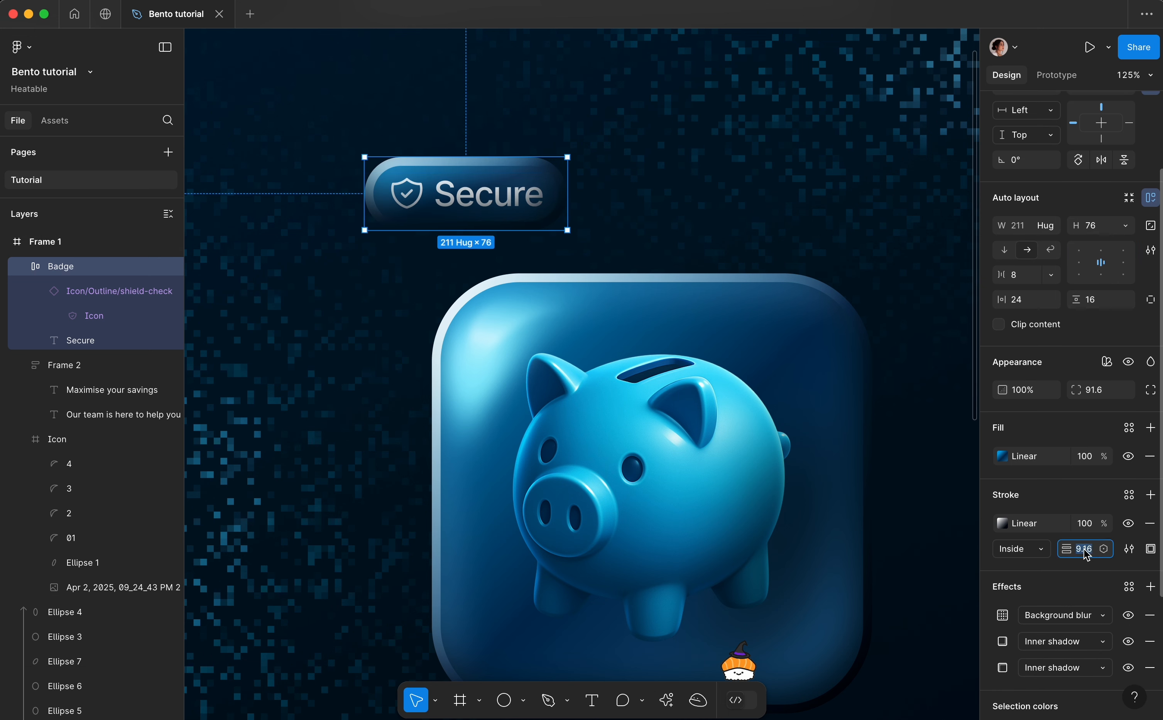
{"action": "type", "text": "2"}
{"action": "key", "text": "Return"}
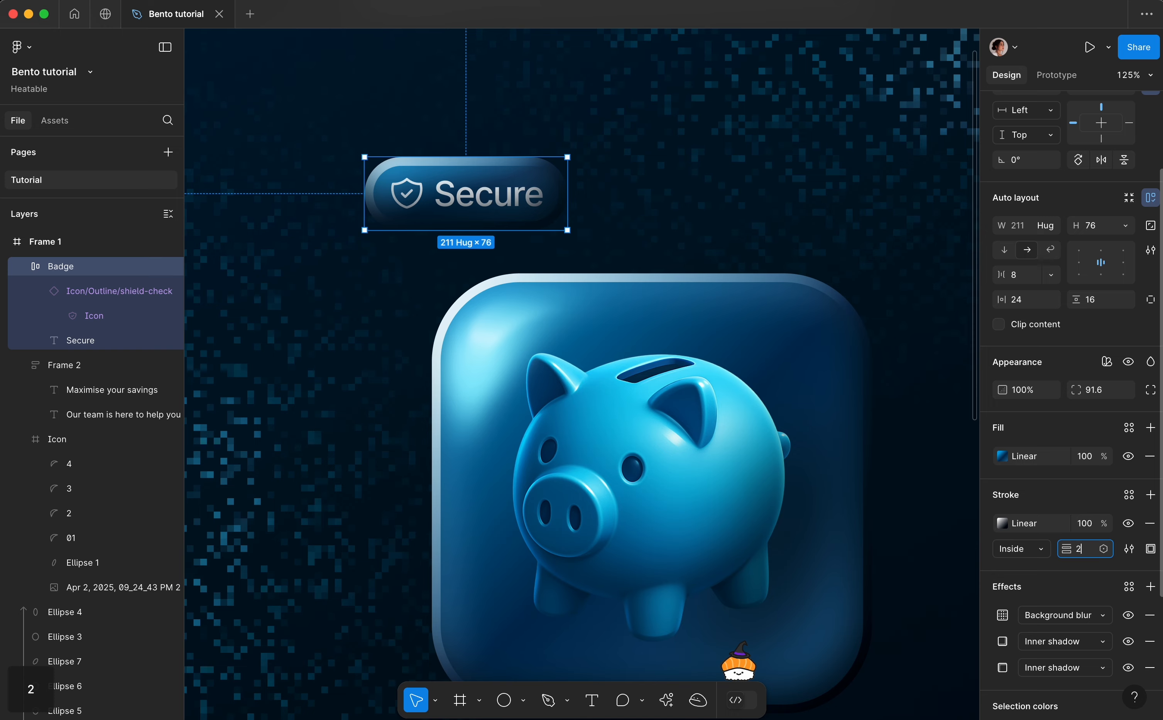
- Compare the piggy bank icon frame with the Secure badge and open the badge's first inner shadow settings
{"action": "left_click", "coordinate": [722, 284]}
{"action": "scroll", "coordinate": [718, 282], "scroll_direction": "down", "scroll_amount": 5}
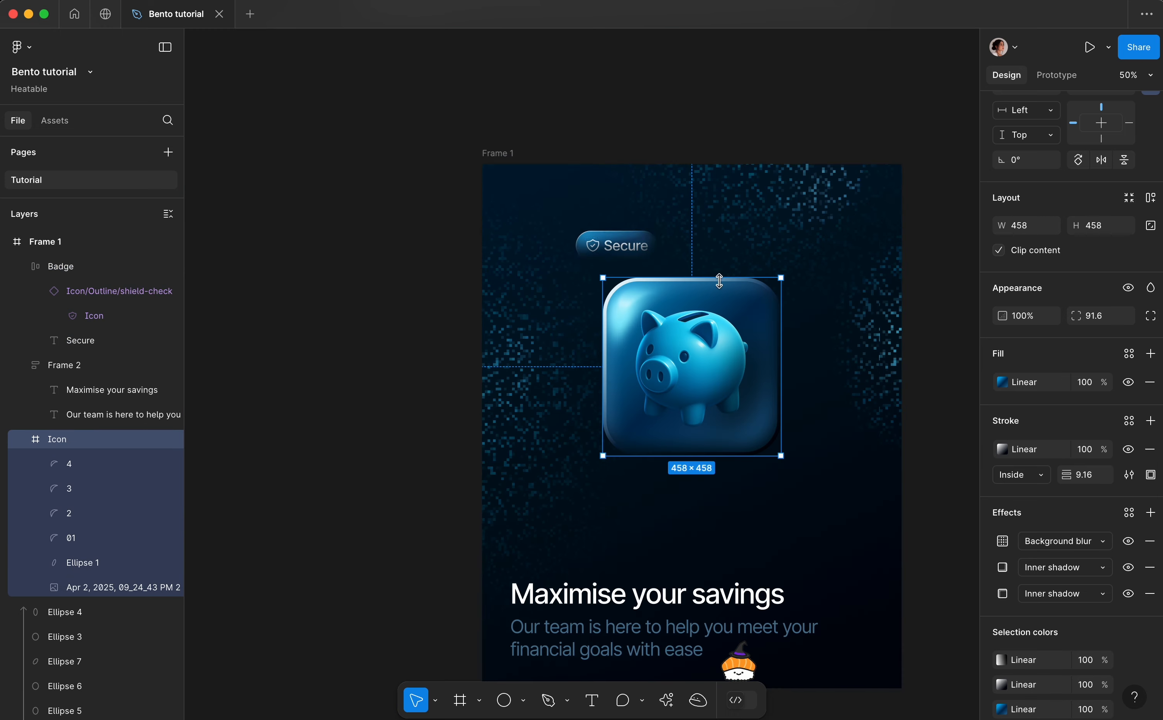
{"action": "scroll", "coordinate": [595, 199], "scroll_direction": "up", "scroll_amount": 5}
{"action": "scroll", "coordinate": [668, 312], "scroll_direction": "up", "scroll_amount": 4}
{"action": "left_click", "coordinate": [670, 314]}
{"action": "scroll", "coordinate": [1066, 555], "scroll_direction": "down", "scroll_amount": 3}
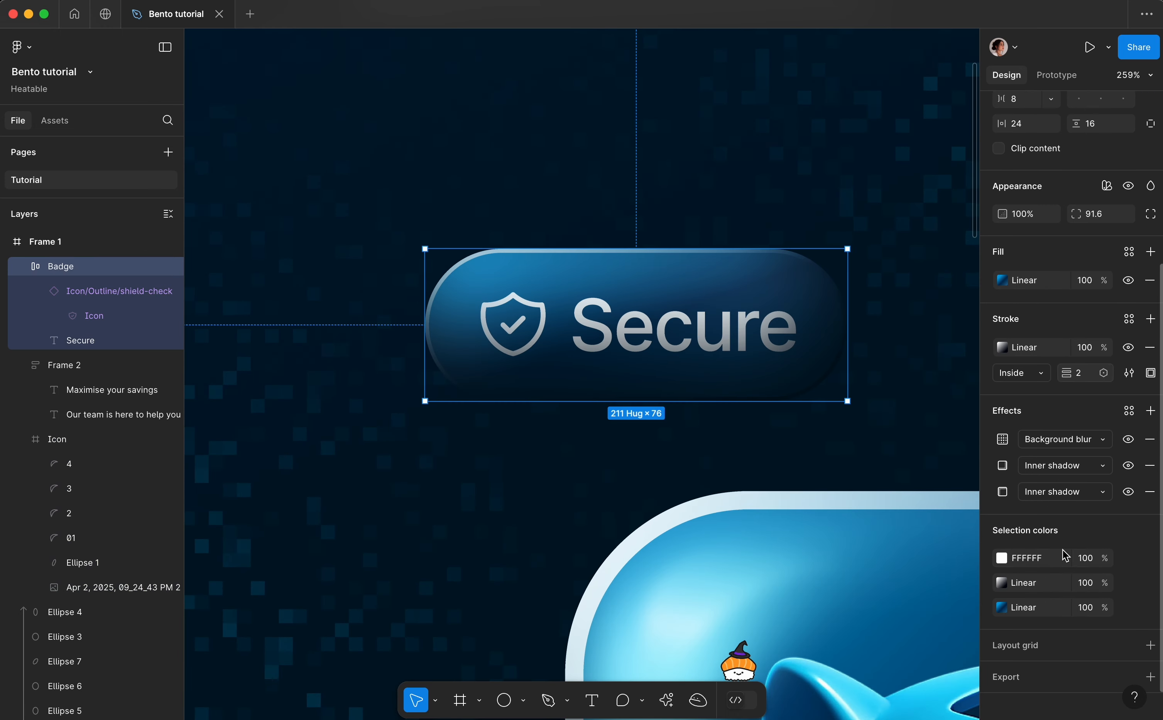
{"action": "left_click", "coordinate": [1002, 465]}
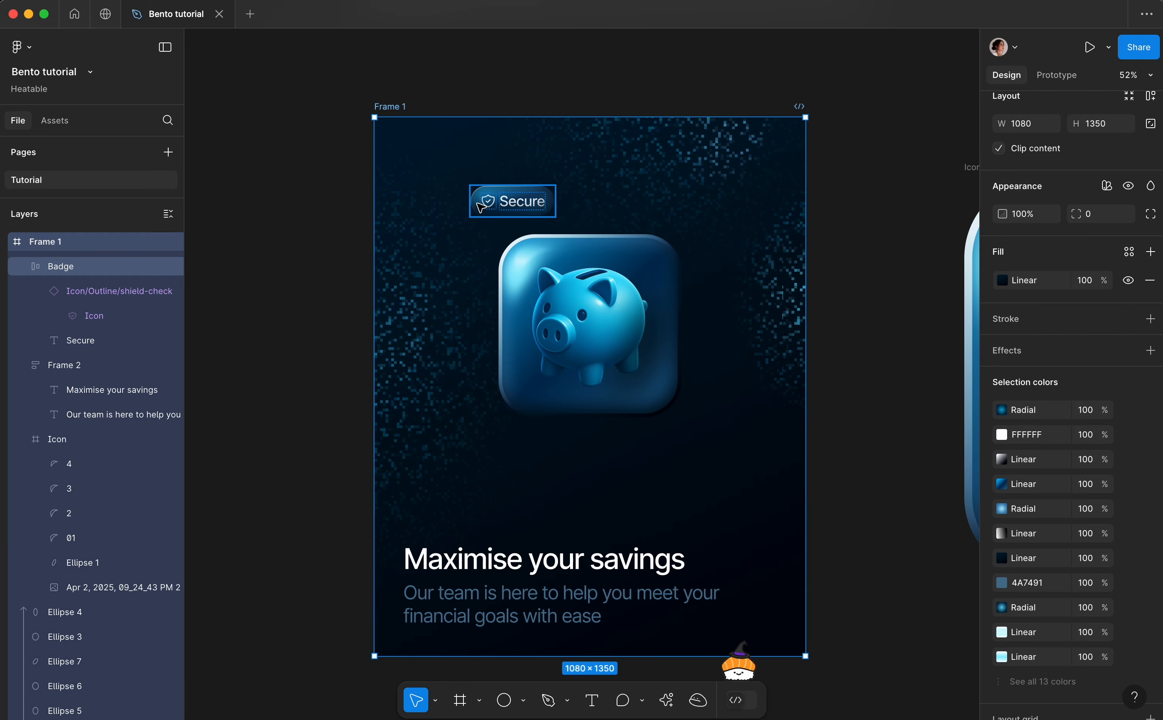
- Move the Secure badge to the card's upper-left corner, aligned with the heading's left edge and 72 px from the card's left edge
{"action": "left_click", "coordinate": [508, 199]}
{"action": "scroll", "coordinate": [509, 199], "scroll_direction": "up", "scroll_amount": 3}
{"action": "left_click_drag", "start_coordinate": [509, 199], "coordinate": [421, 145]}
{"action": "scroll", "coordinate": [421, 145], "scroll_direction": "down", "scroll_amount": 3}
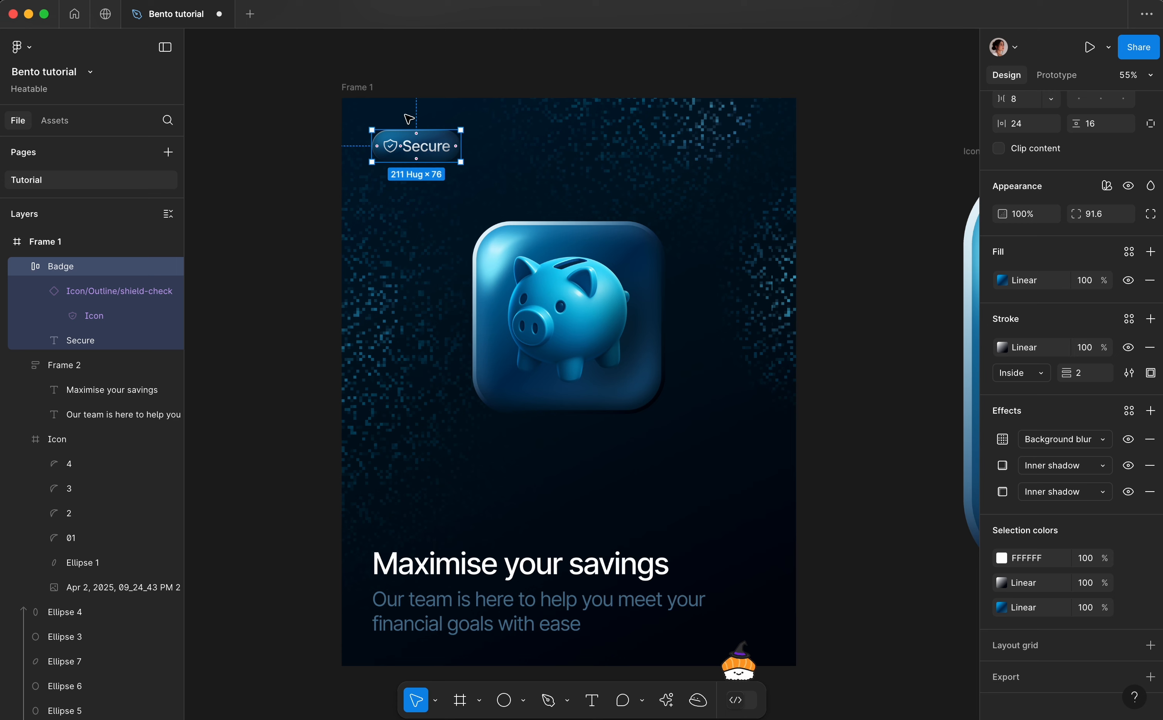
{"action": "key", "text": "alt"}
{"action": "key", "text": "Up"}
{"action": "key", "text": "Up"}
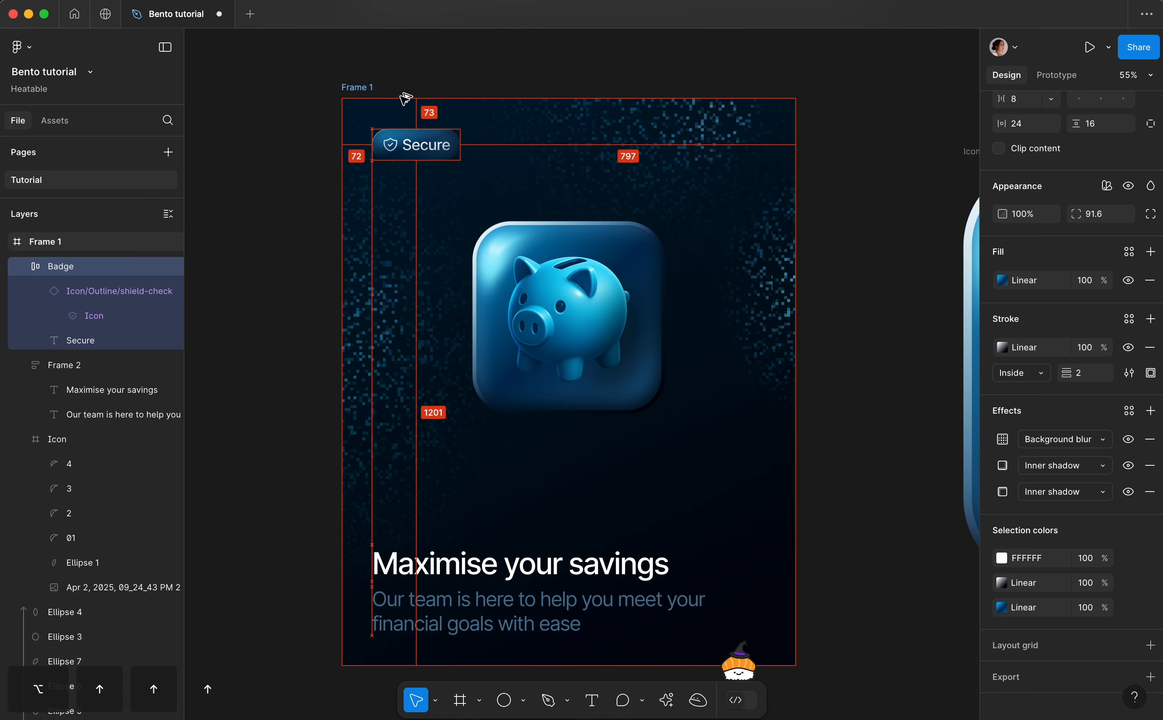
{"action": "key", "text": "alt+Up"}
- Draw an ellipse about 564 × 495 overlapping the card's upper-left corner and fill it with white FFFFFF
{"action": "left_click", "coordinate": [550, 531]}
{"action": "scroll", "coordinate": [551, 532], "scroll_direction": "down", "scroll_amount": 2}
{"action": "scroll", "coordinate": [553, 533], "scroll_direction": "up", "scroll_amount": 1}
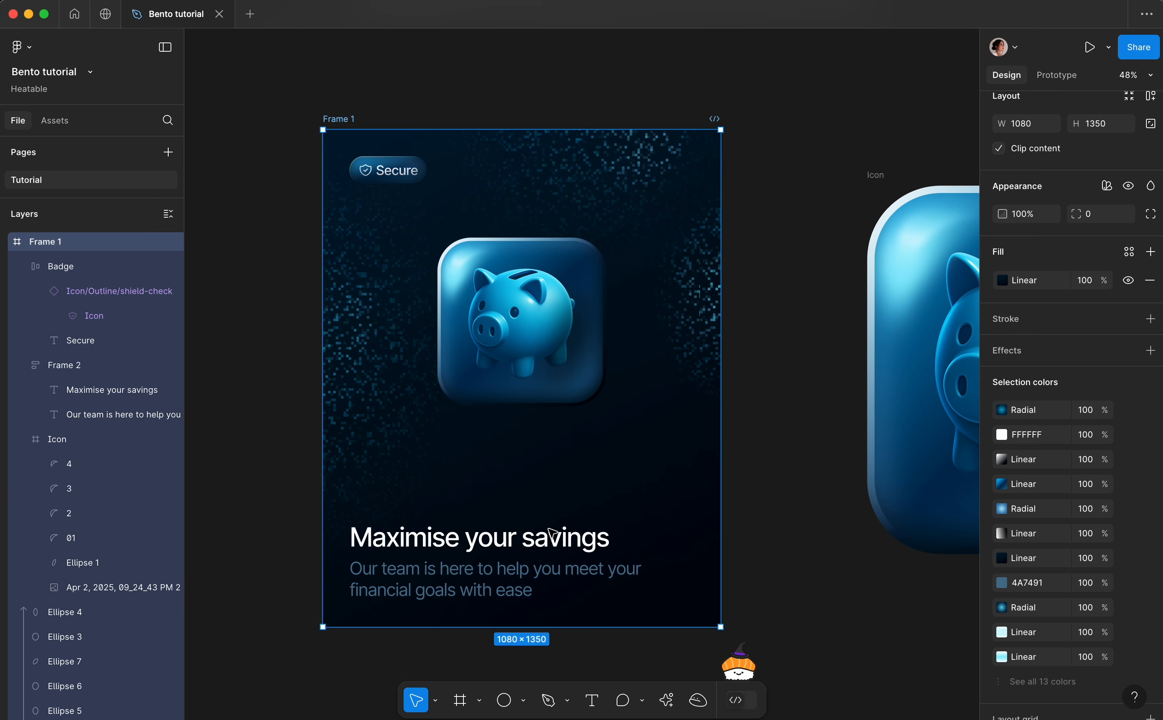
{"action": "left_click", "coordinate": [505, 700]}
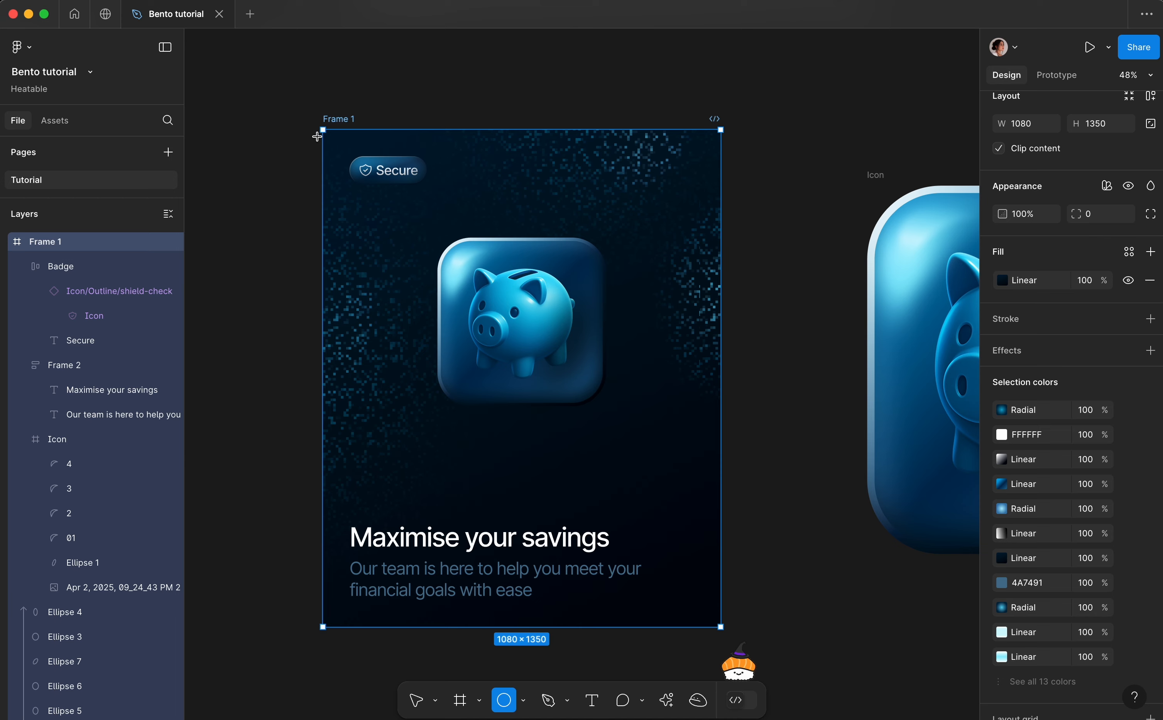
{"action": "left_click_drag", "start_coordinate": [307, 109], "coordinate": [516, 291]}
{"action": "left_click", "coordinate": [1002, 418]}
{"action": "left_click_drag", "start_coordinate": [820, 384], "coordinate": [801, 371]}
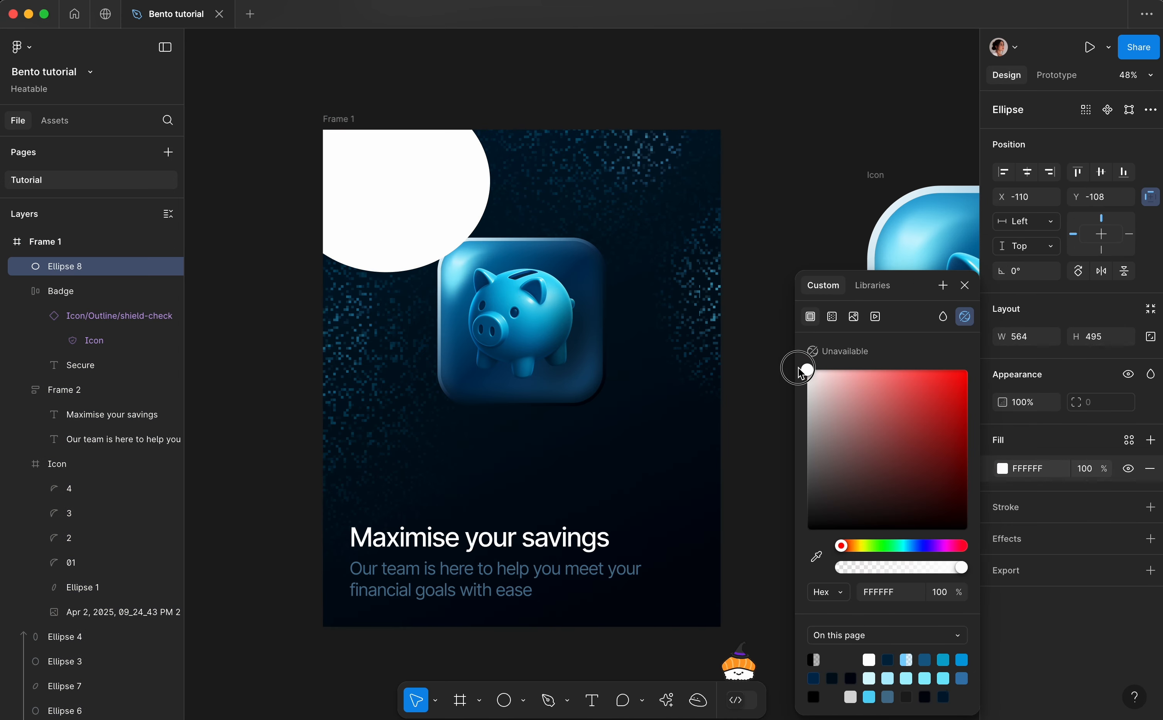
- Change the ellipse's fill to a diagonal linear gradient fading from FFFFFF at 100% to FFFFFF at 0% opacity
{"action": "left_click", "coordinate": [832, 317]}
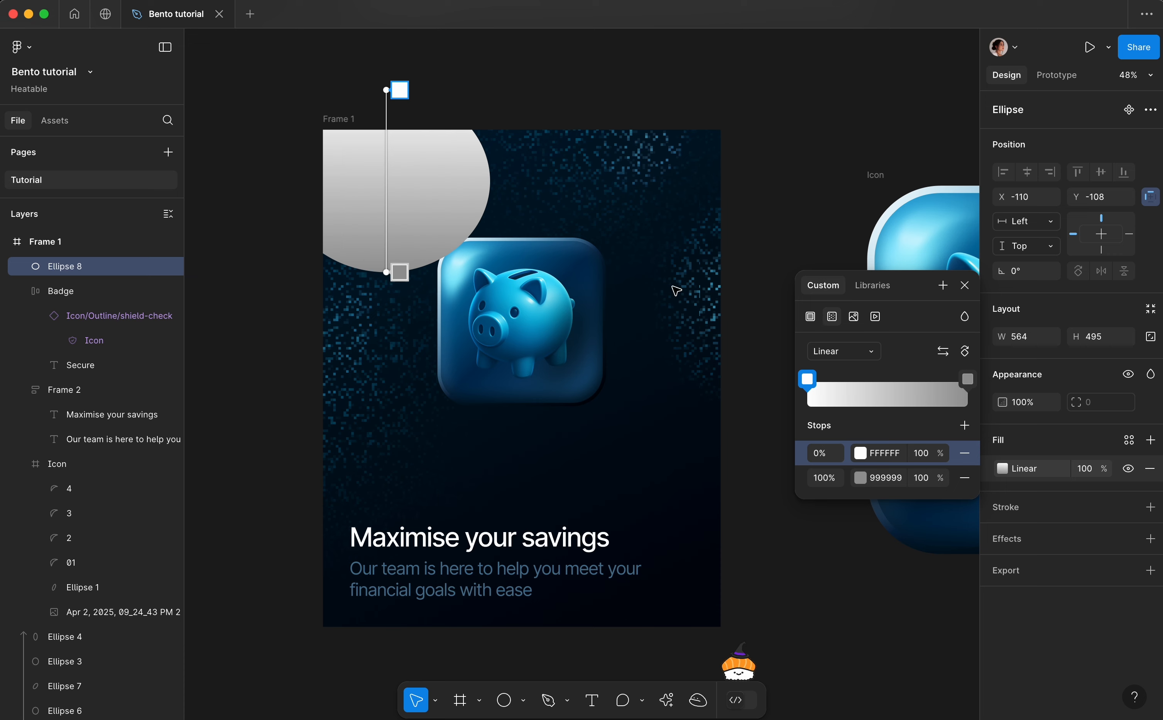
{"action": "left_click_drag", "start_coordinate": [386, 88], "coordinate": [326, 134]}
{"action": "left_click_drag", "start_coordinate": [385, 268], "coordinate": [437, 267]}
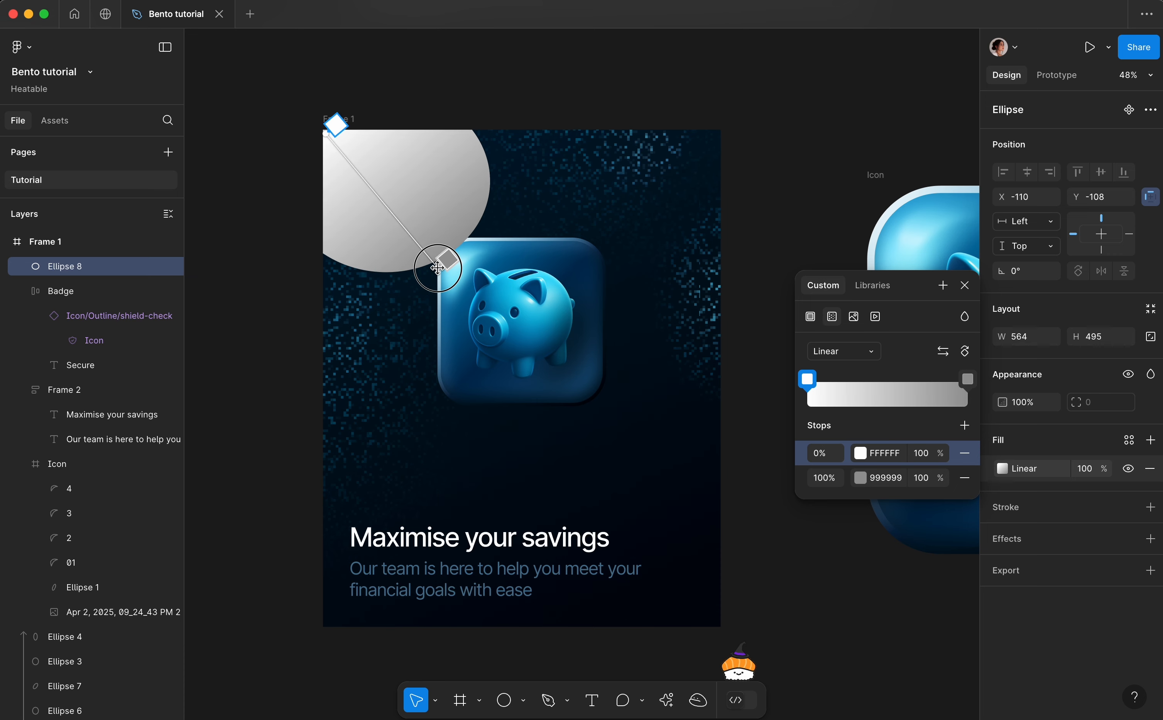
{"action": "left_click", "coordinate": [889, 483]}
{"action": "type", "text": "FFFFFF"}
{"action": "key", "text": "Tab"}
{"action": "type", "text": "0"}
{"action": "key", "text": "Return"}
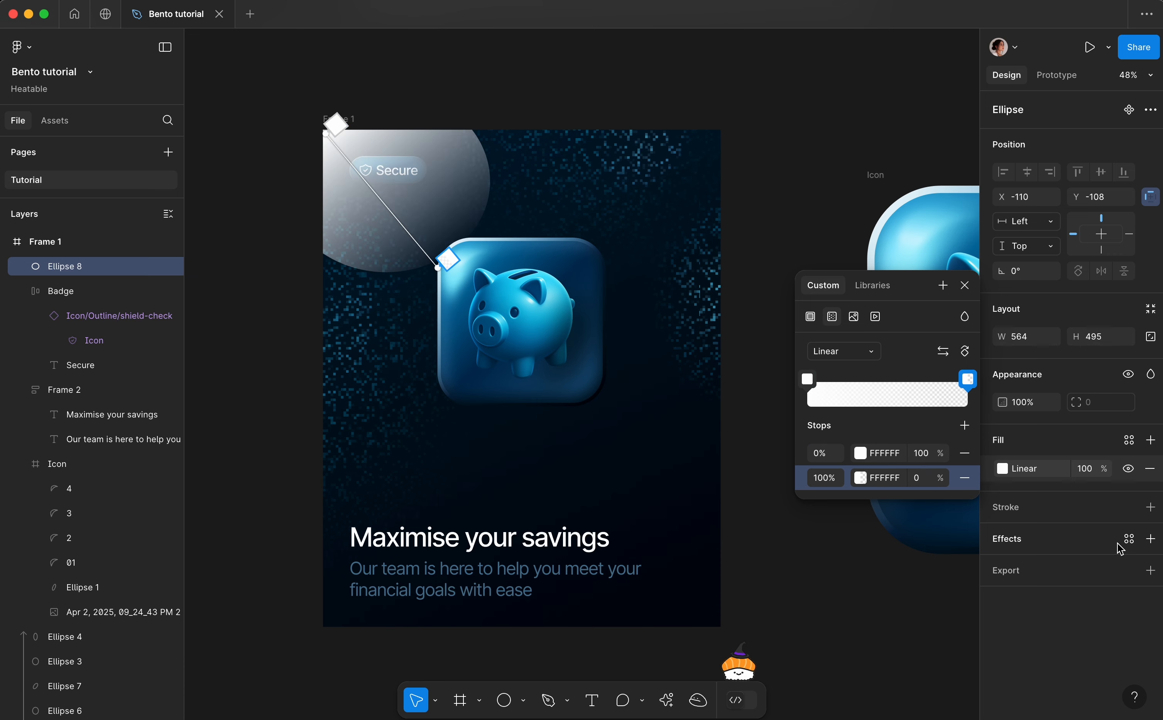
- Add a layer blur of 200 to the corner ellipse
{"action": "left_click", "coordinate": [1157, 539]}
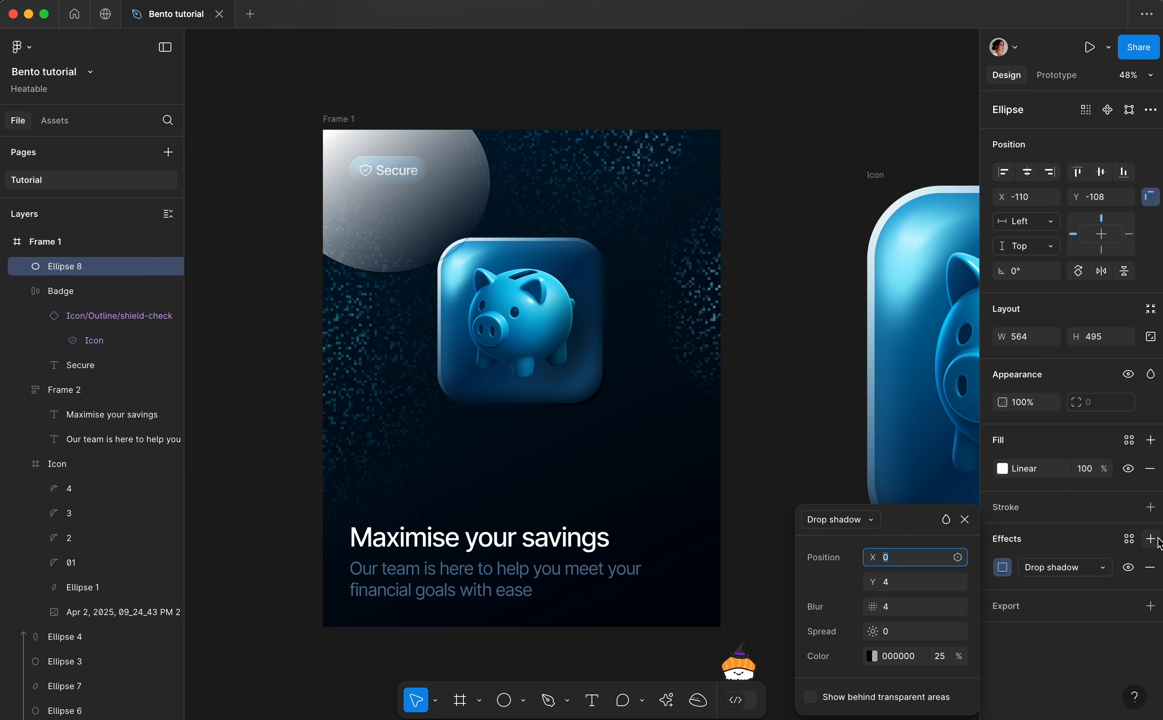
{"action": "left_click", "coordinate": [848, 527]}
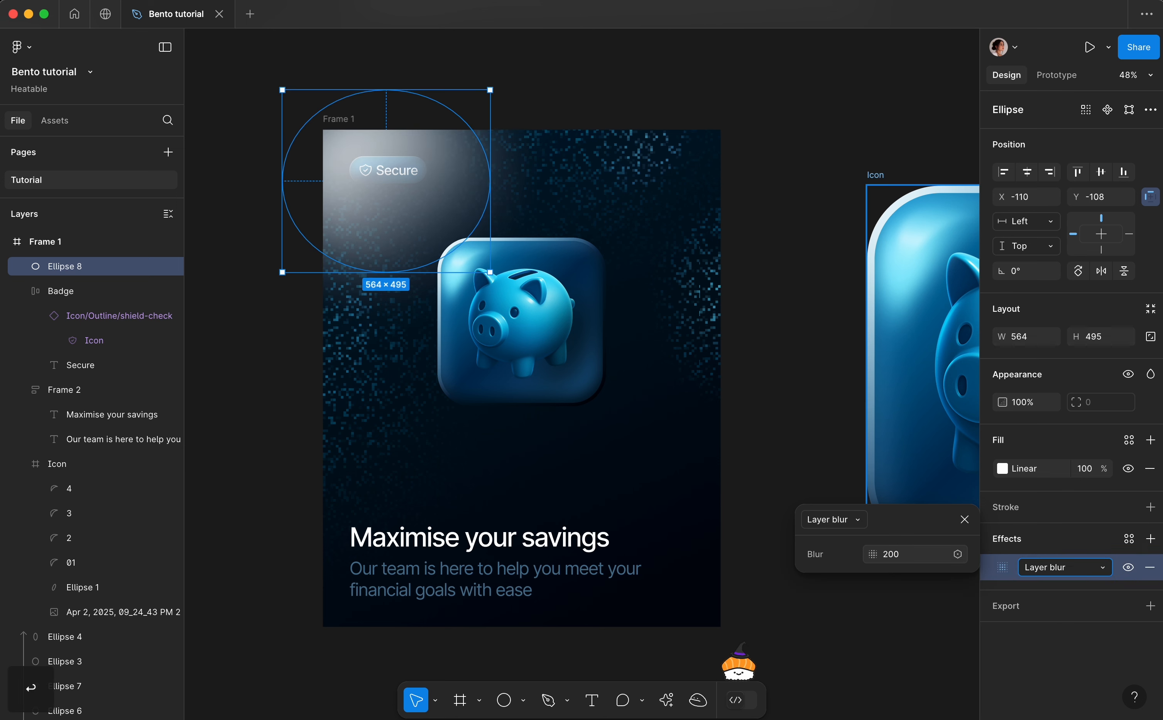
- Try a layer blur of 500 on the corner ellipse and undo it
{"action": "left_click", "coordinate": [920, 553]}
{"action": "type", "text": "500"}
{"action": "key", "text": "Return"}
{"action": "left_click", "coordinate": [897, 547]}
{"action": "key", "text": "super+z"}
{"action": "key", "text": "super+z"}
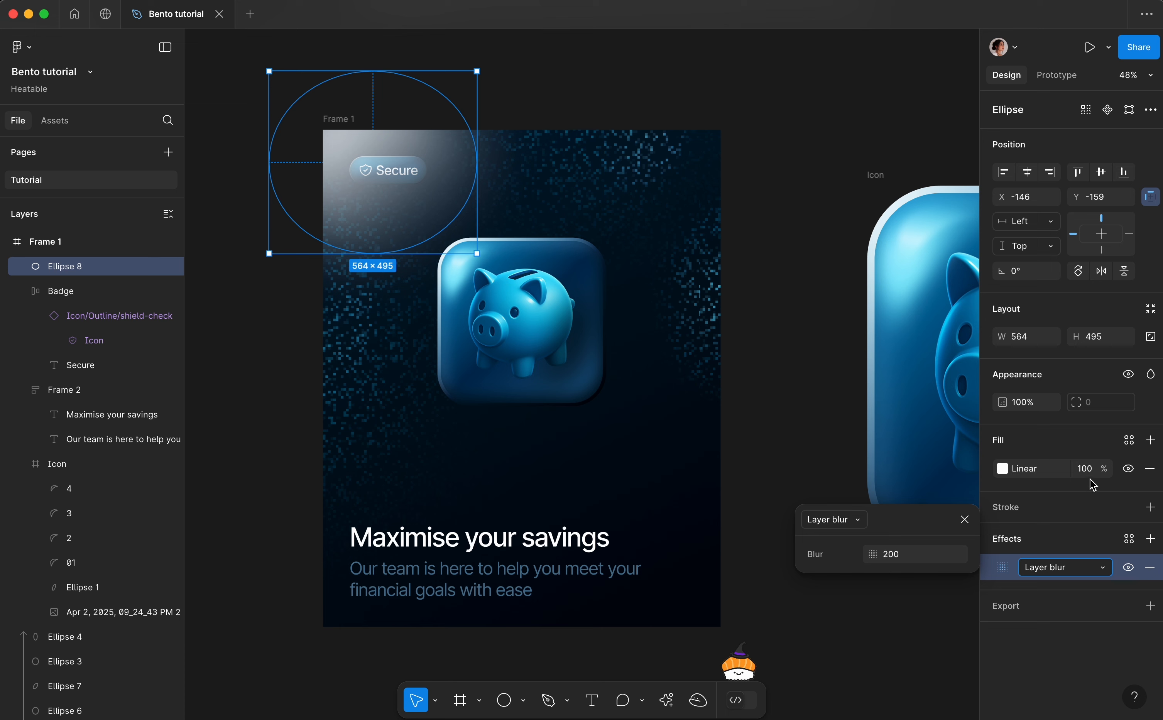
- Set the ellipse's gradient fill to the Lighten blend mode and 50% opacity
{"action": "left_click", "coordinate": [1073, 470]}
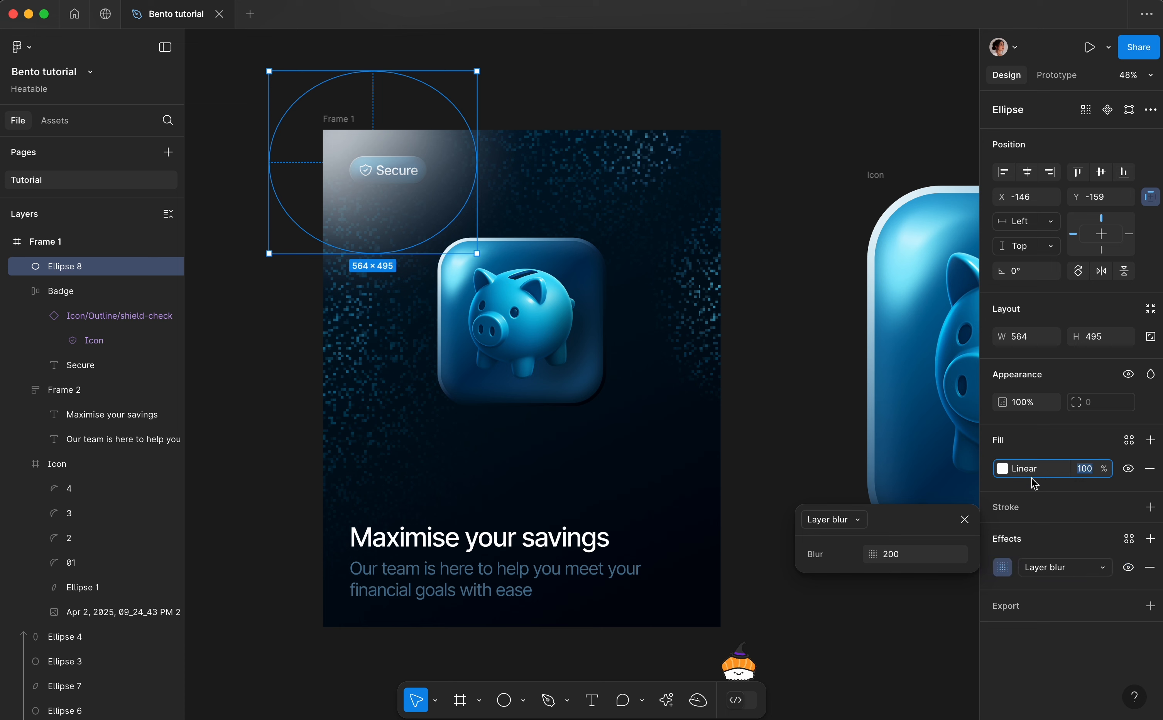
{"action": "left_click", "coordinate": [1012, 472]}
{"action": "left_click", "coordinate": [964, 501]}
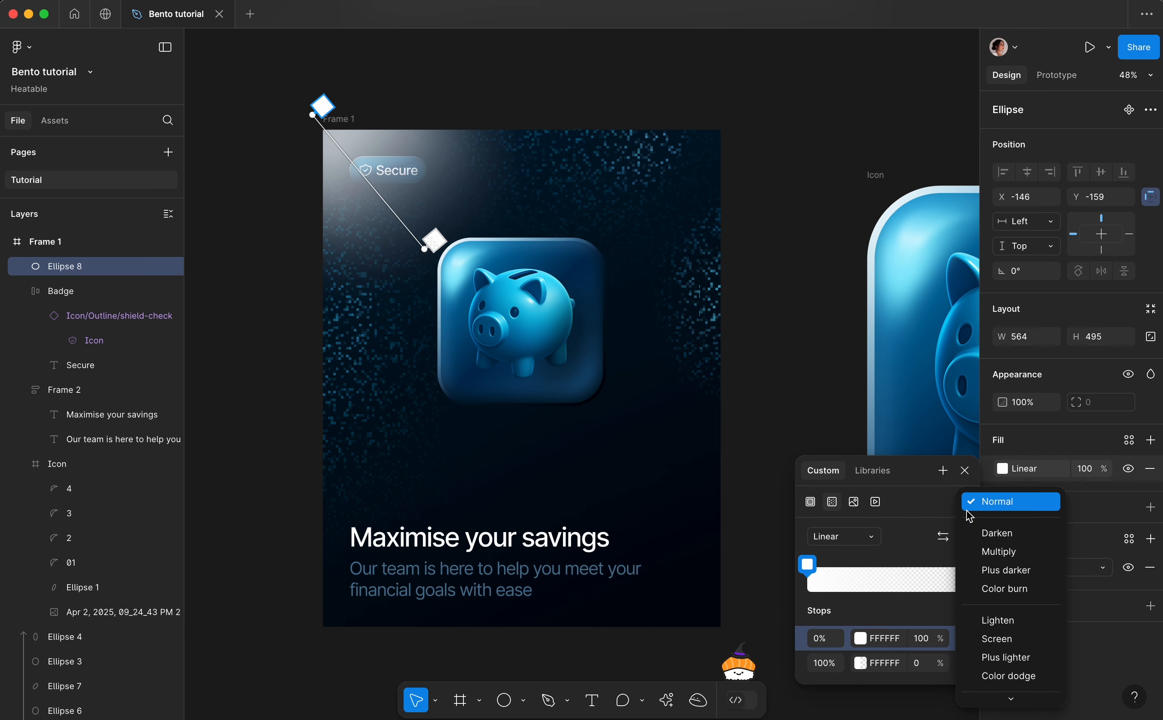
{"action": "left_click", "coordinate": [996, 623]}
{"action": "left_click", "coordinate": [1084, 468]}
{"action": "type", "text": "50"}
{"action": "key", "text": "Return"}
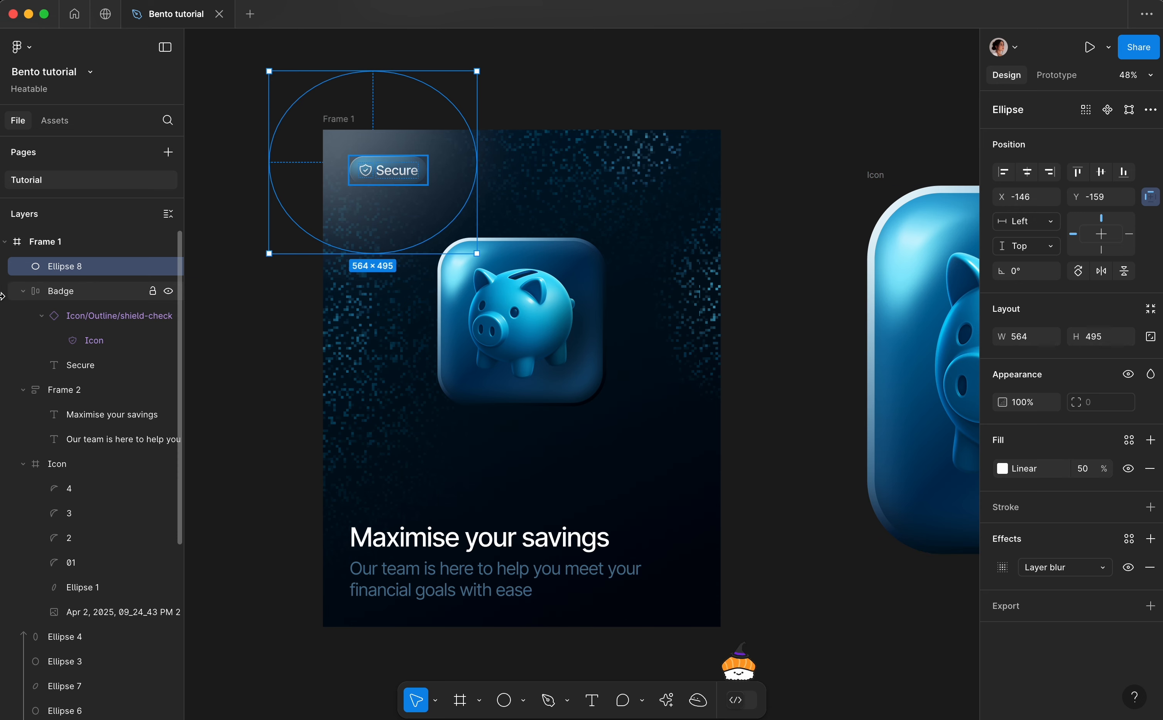
- Reorder the corner ellipse so it sits behind the badge and text, directly above the Icon frame
{"action": "key", "text": "bracketleft"}
{"action": "left_click_drag", "start_coordinate": [64, 511], "coordinate": [57, 332]}
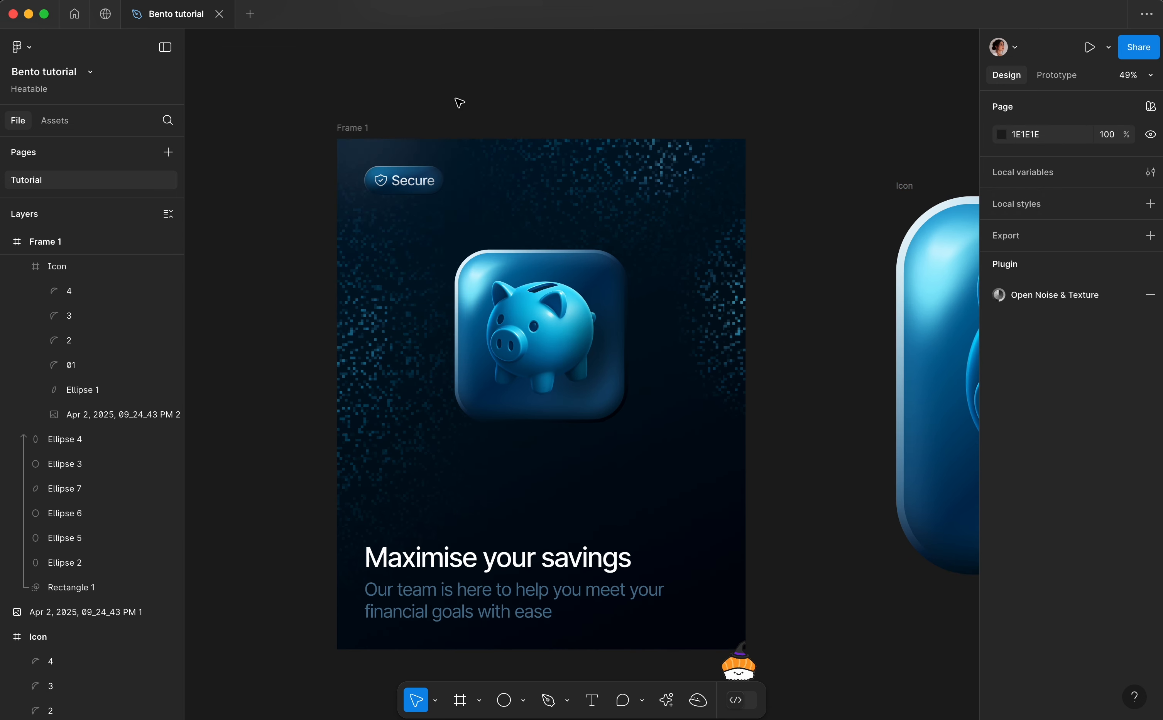
- Place a new rectangle inside Frame 1 at about X 702, Y 954, just above the heading
{"action": "scroll", "coordinate": [459, 101], "scroll_direction": "down", "scroll_amount": 1}
{"action": "scroll", "coordinate": [459, 101], "scroll_direction": "right", "scroll_amount": 1}
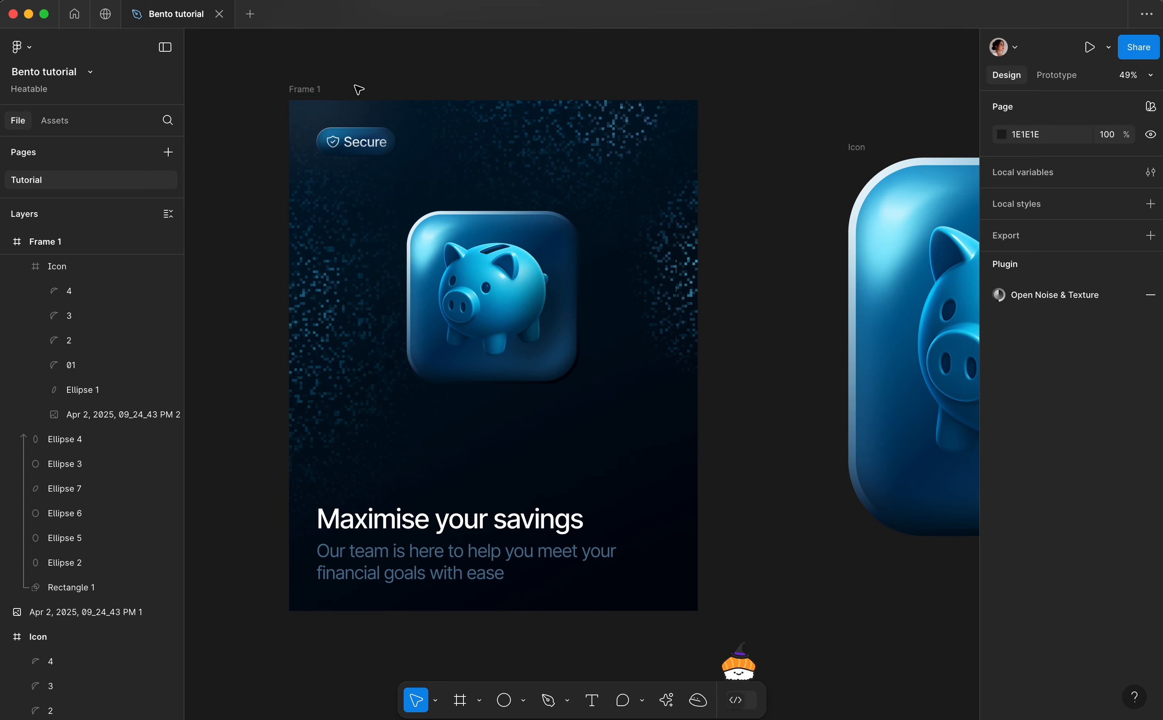
{"action": "scroll", "coordinate": [505, 589], "scroll_direction": "down", "scroll_amount": 1}
{"action": "scroll", "coordinate": [505, 589], "scroll_direction": "left", "scroll_amount": 1}
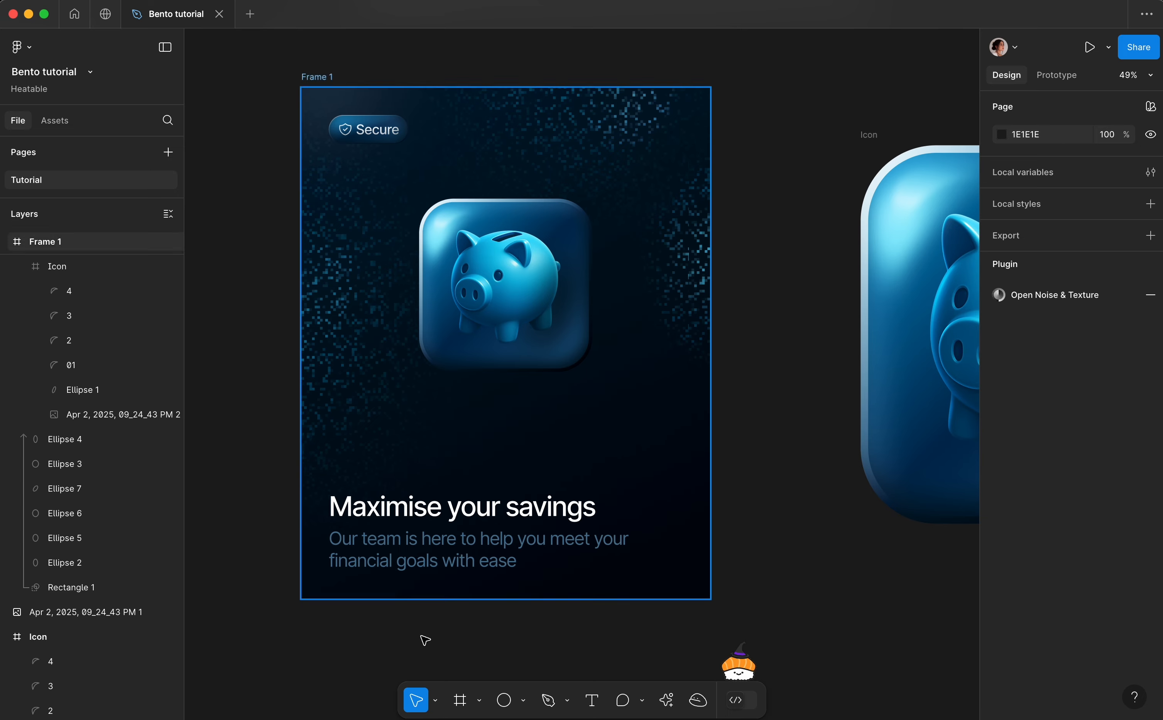
{"action": "left_click", "coordinate": [503, 700]}
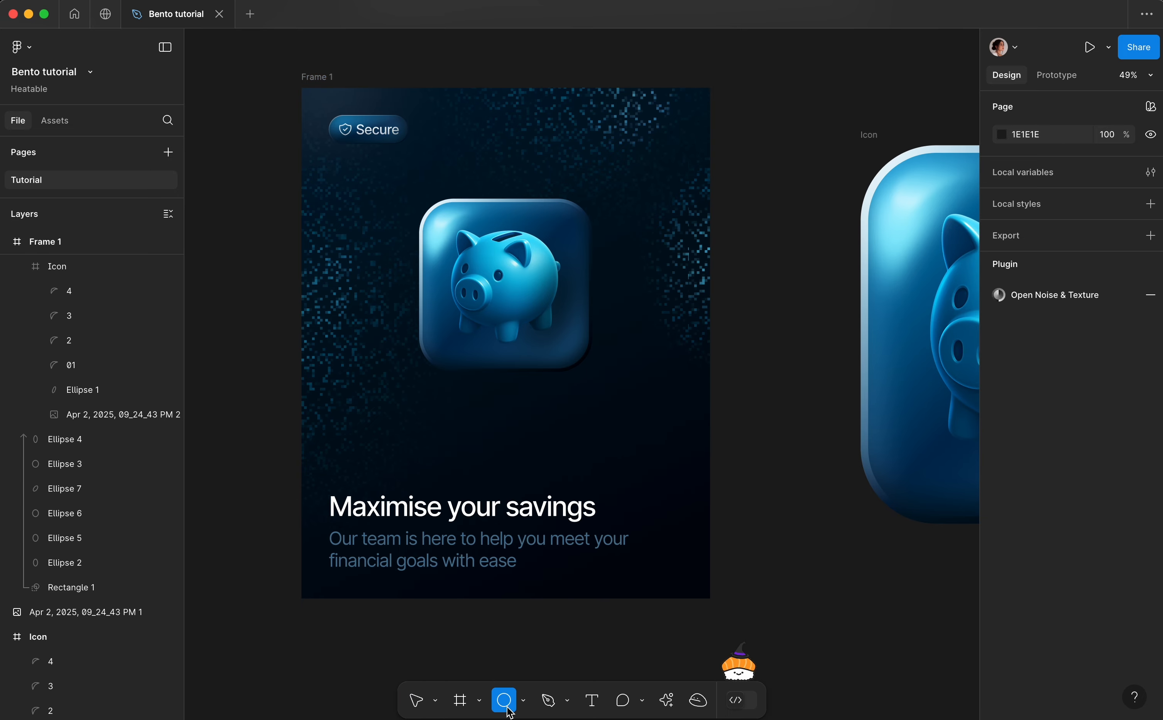
{"action": "left_click", "coordinate": [525, 701]}
{"action": "left_click", "coordinate": [535, 551]}
{"action": "left_click", "coordinate": [586, 468]}
- Set the rectangle to 1080 × 1350 and centre it horizontally and vertically in the frame
{"action": "left_click", "coordinate": [1028, 337]}
{"action": "type", "text": "1080"}
{"action": "key", "text": "Tab"}
{"action": "type", "text": "1"}
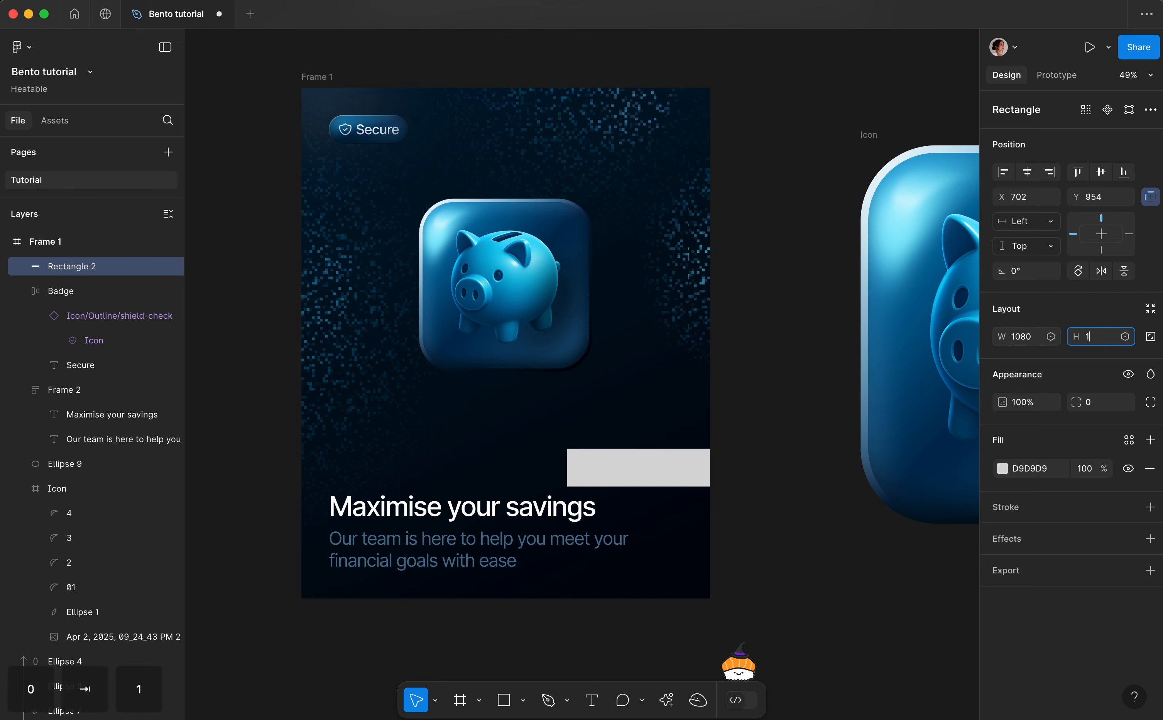
{"action": "type", "text": "350"}
{"action": "key", "text": "Return"}
{"action": "left_click", "coordinate": [1026, 171]}
{"action": "left_click", "coordinate": [1100, 171]}
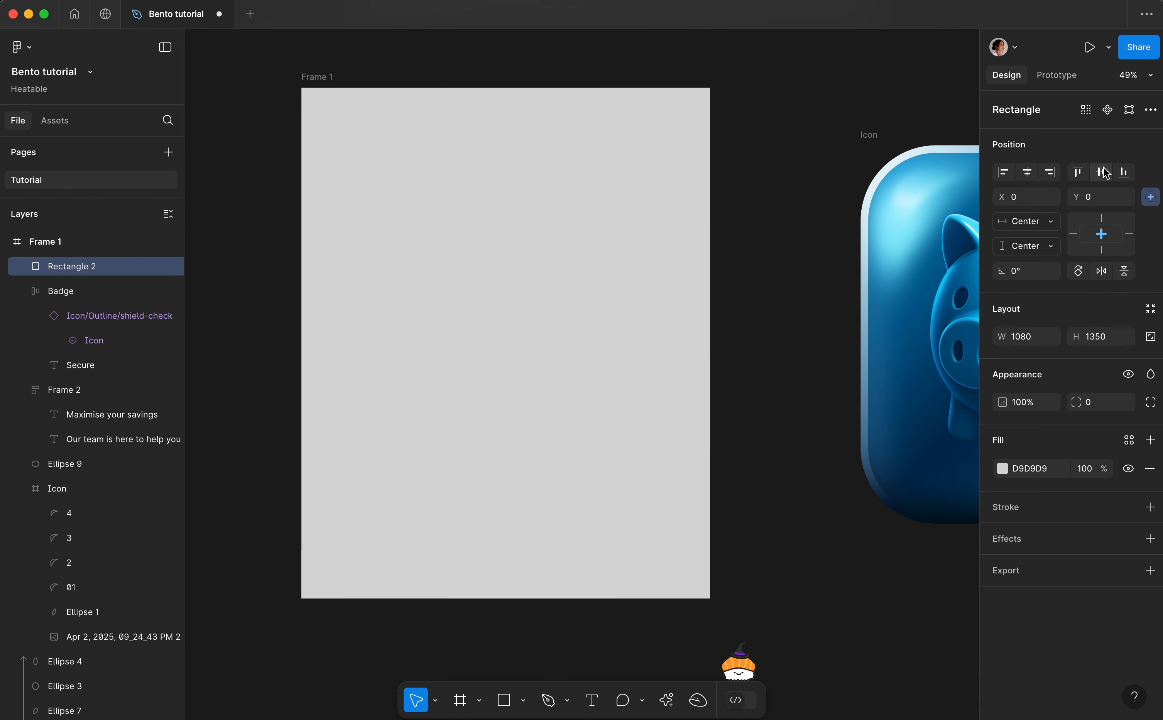
- Apply a white Noise & Texture pattern to the rectangle with a low amount and Screen blending
{"action": "right_click", "coordinate": [633, 529]}
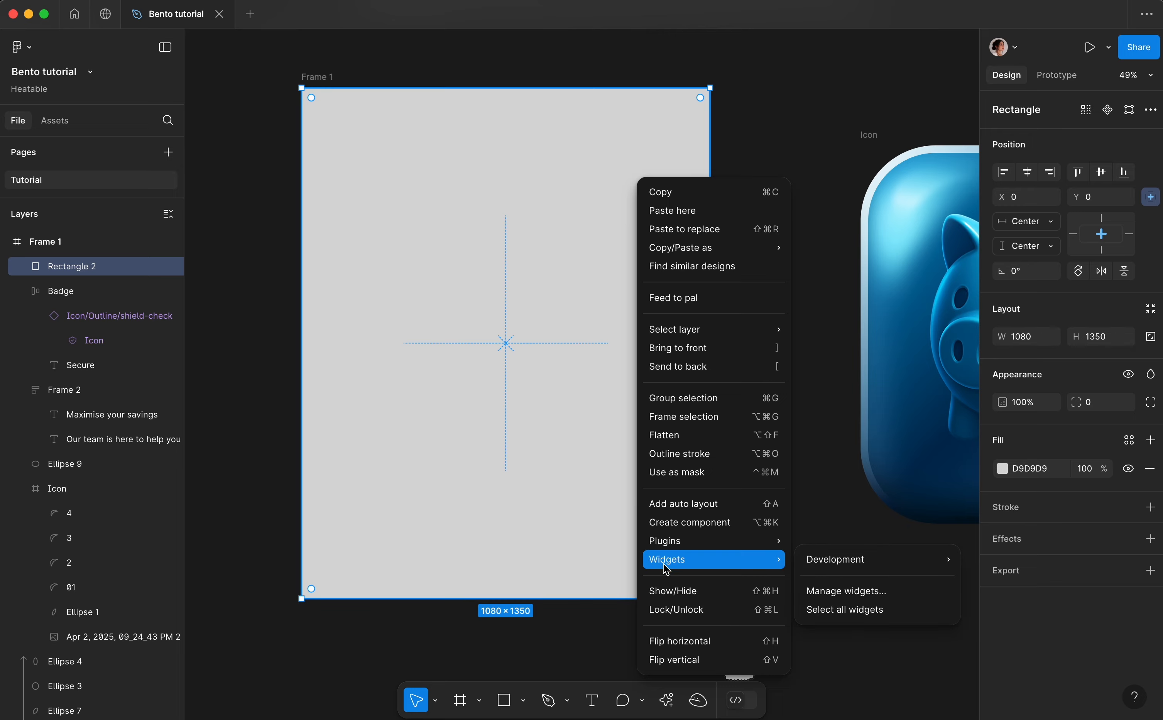
{"action": "mouse_move", "coordinate": [764, 541]}
{"action": "left_click", "coordinate": [841, 322]}
{"action": "left_click_drag", "start_coordinate": [758, 350], "coordinate": [810, 376]}
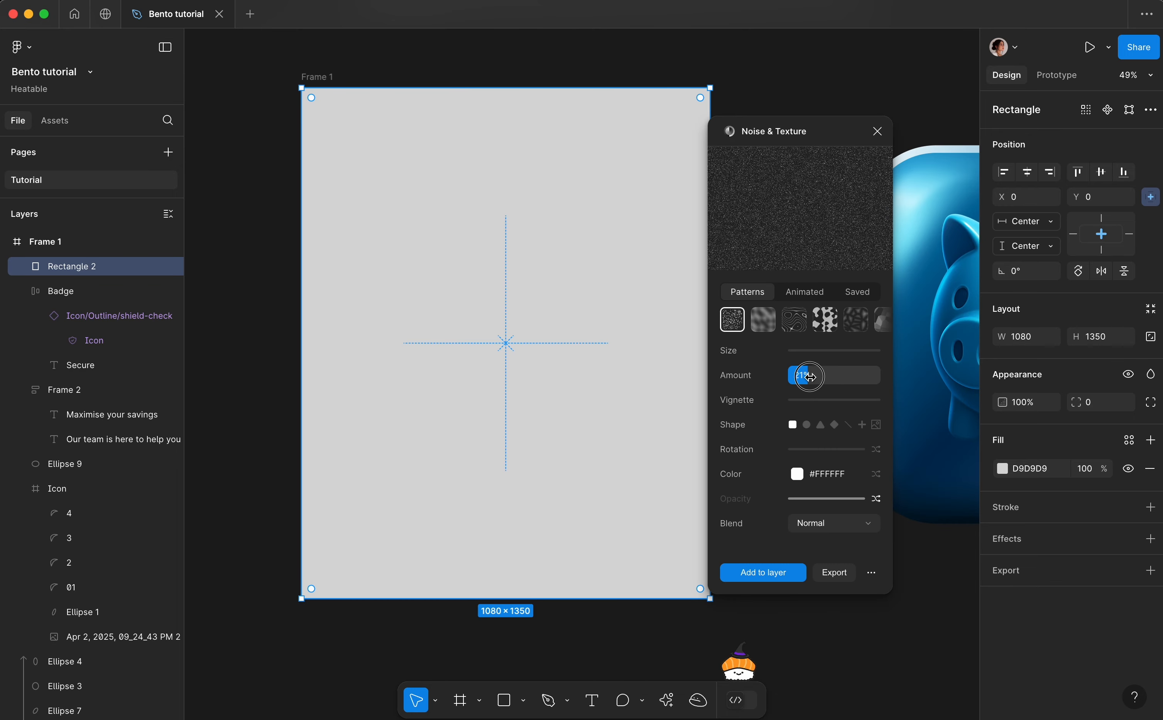
{"action": "left_click_drag", "start_coordinate": [805, 378], "coordinate": [807, 377]}
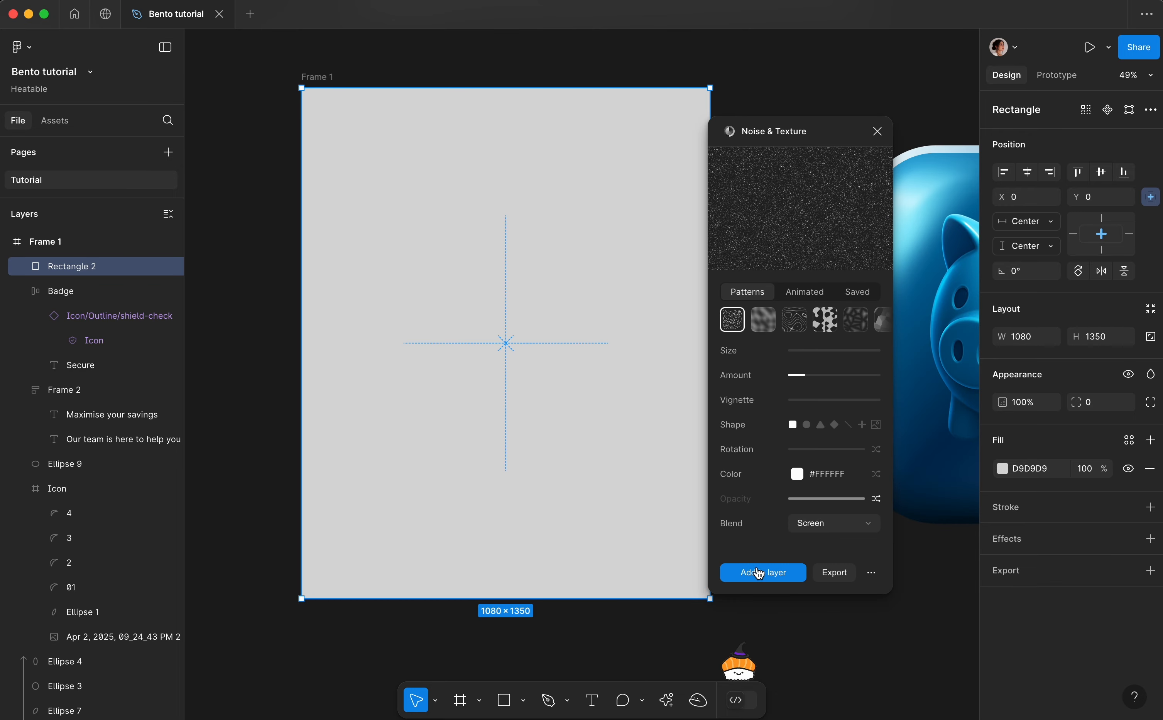
{"action": "left_click", "coordinate": [758, 573]}
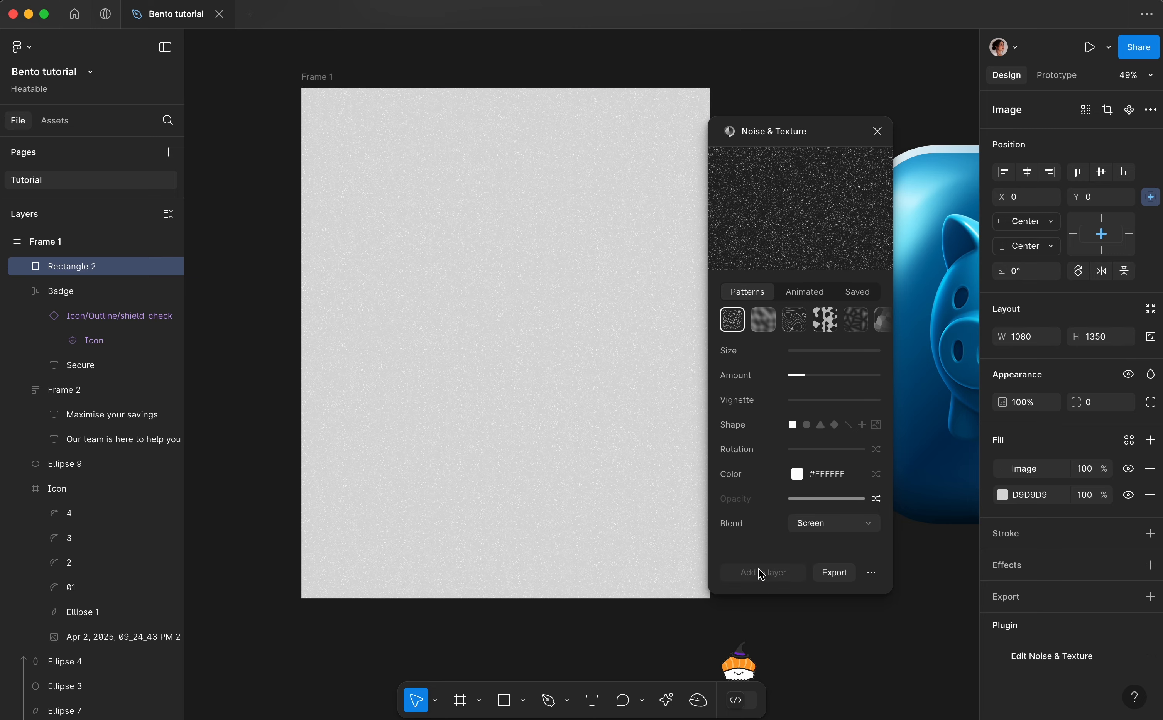
- Remove the rectangle's D9D9D9 fill and set its noise image fill to 10% opacity
{"action": "left_click", "coordinate": [1147, 496]}
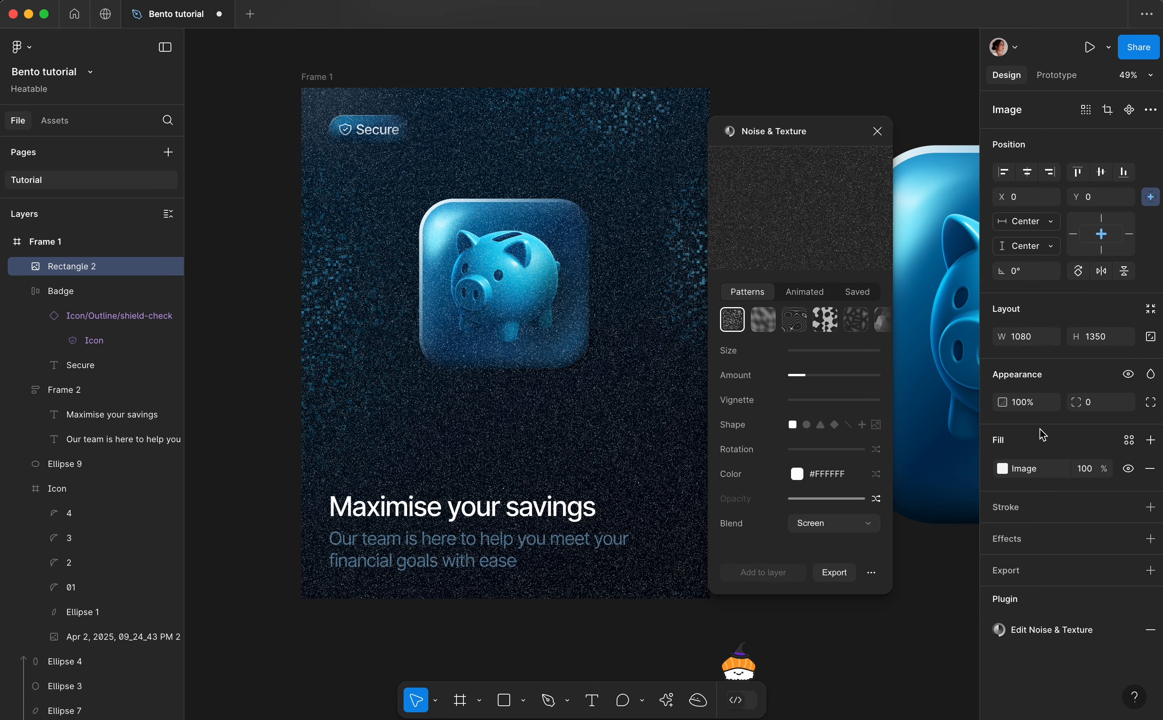
{"action": "left_click", "coordinate": [1092, 474]}
{"action": "type", "text": "10"}
{"action": "key", "text": "Return"}
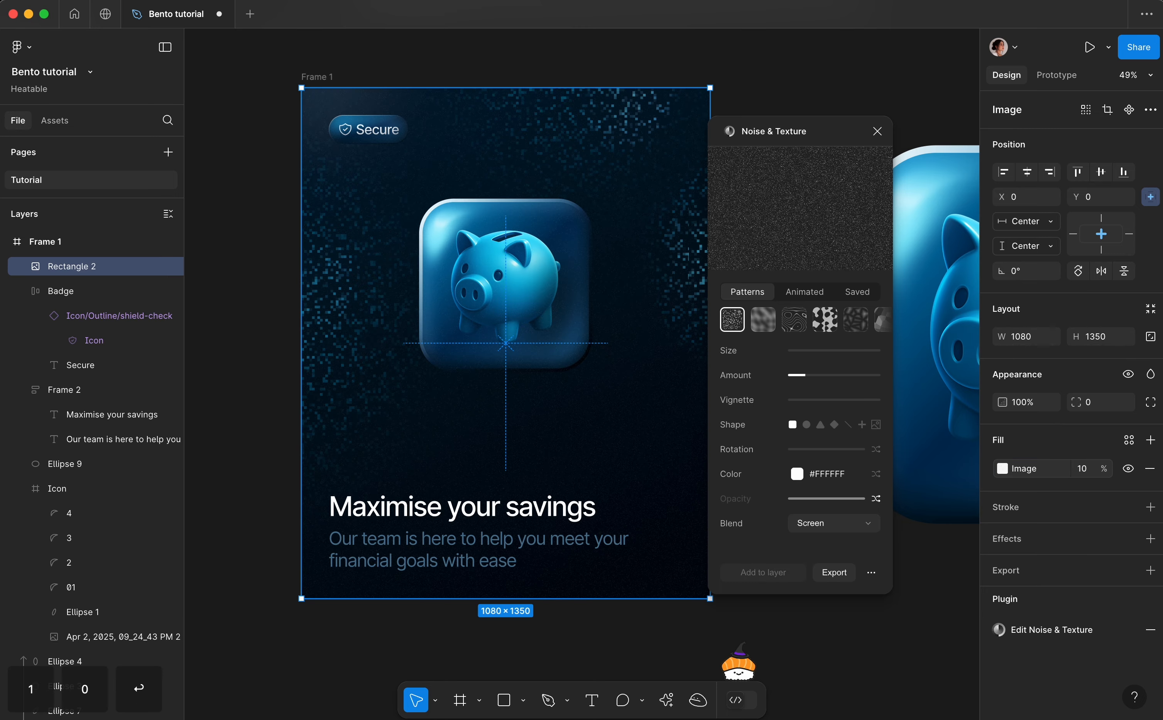
{"action": "left_click", "coordinate": [685, 98]}
{"action": "scroll", "coordinate": [686, 101], "scroll_direction": "down", "scroll_amount": 3}
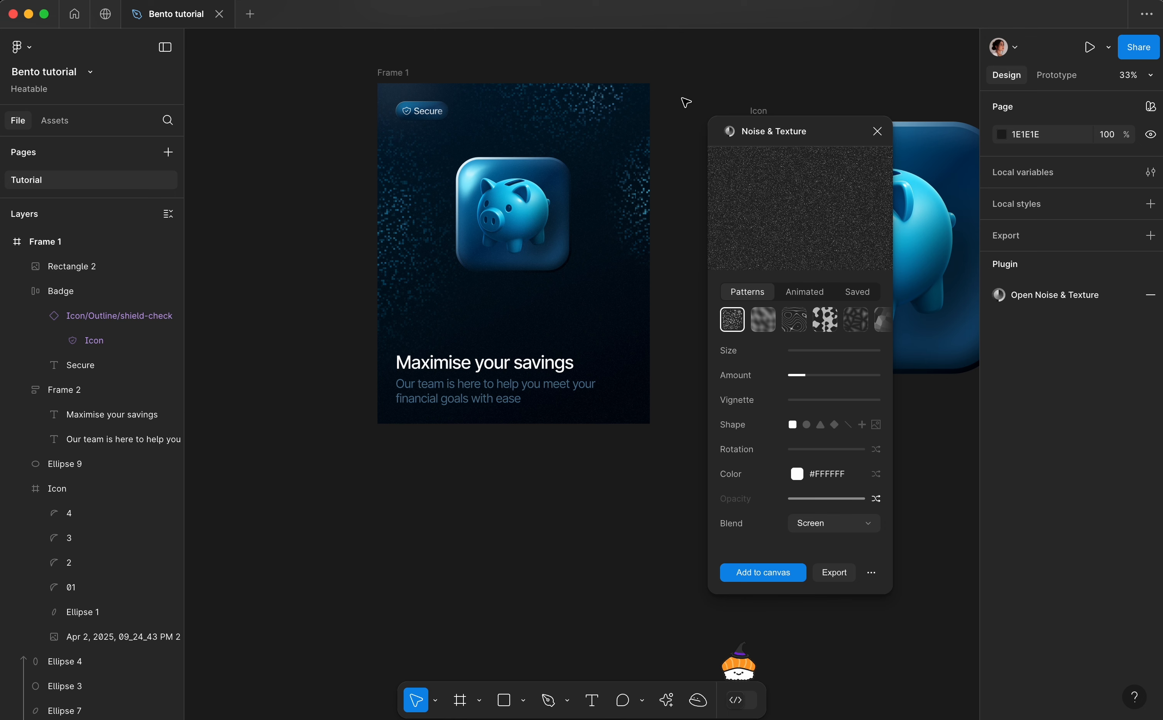